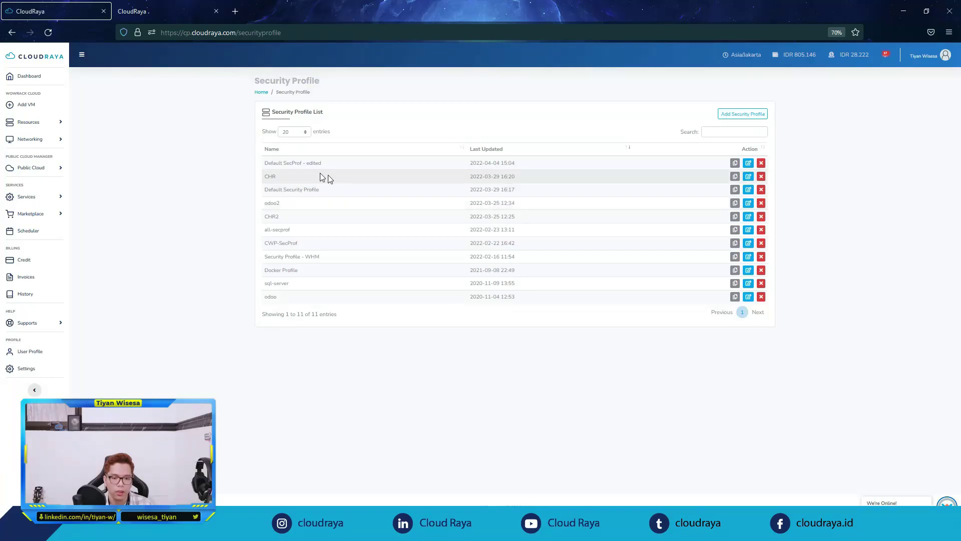
Step: Review the CHR security profile's 7 firewall rules, including ICMP, then return to the vm-chr-cr detail page
{"action": "left_click", "coordinate": [747, 176]}
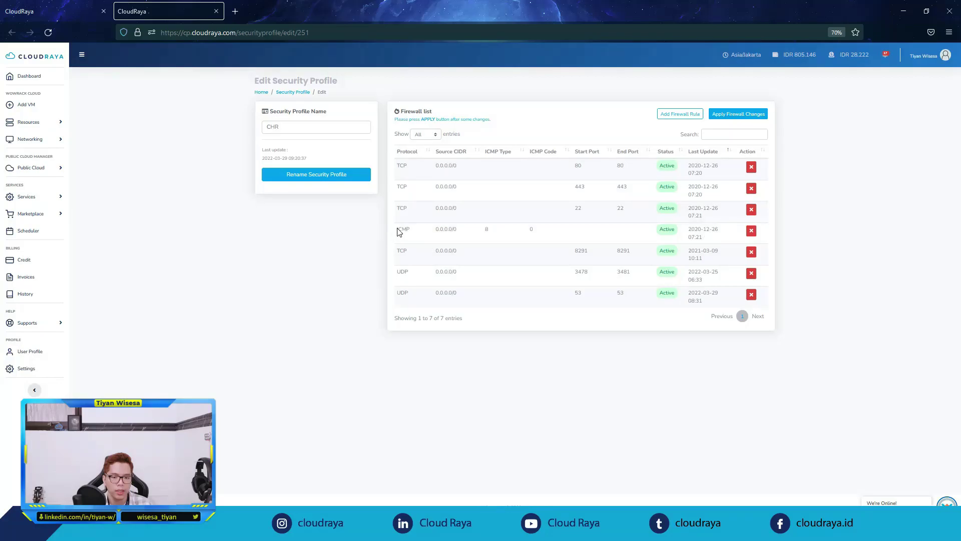
{"action": "left_click_drag", "start_coordinate": [396, 229], "coordinate": [503, 231]}
{"action": "left_click", "coordinate": [571, 352]}
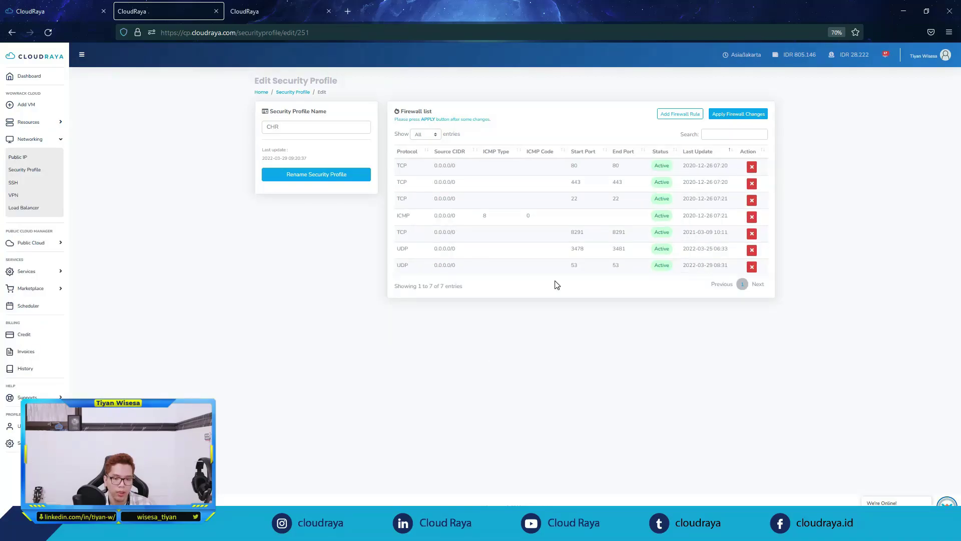
{"action": "left_click", "coordinate": [298, 10]}
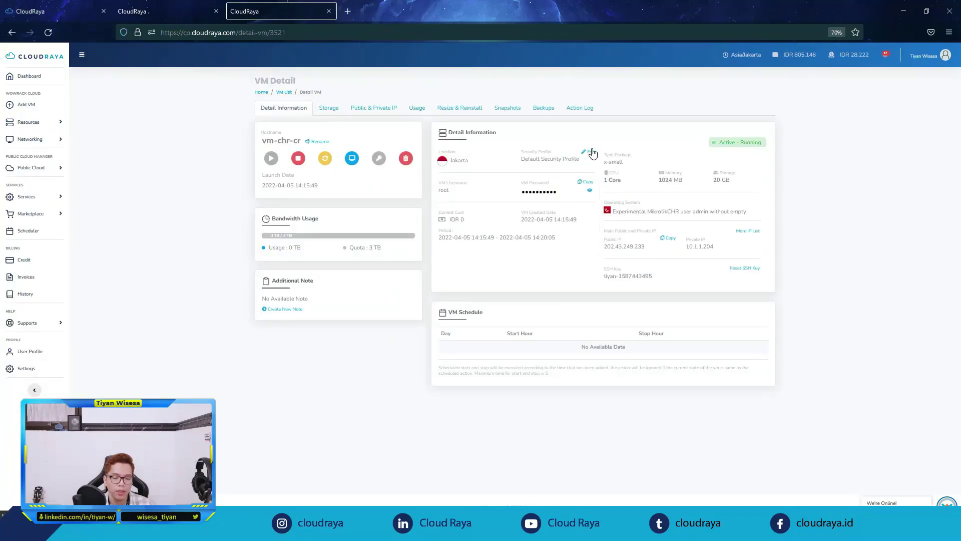
Step: Assign the CHR security profile to vm-chr-cr, replacing Default Security Profile, and confirm the change
{"action": "left_click", "coordinate": [591, 152]}
{"action": "left_click", "coordinate": [395, 97]}
{"action": "left_click", "coordinate": [380, 120]}
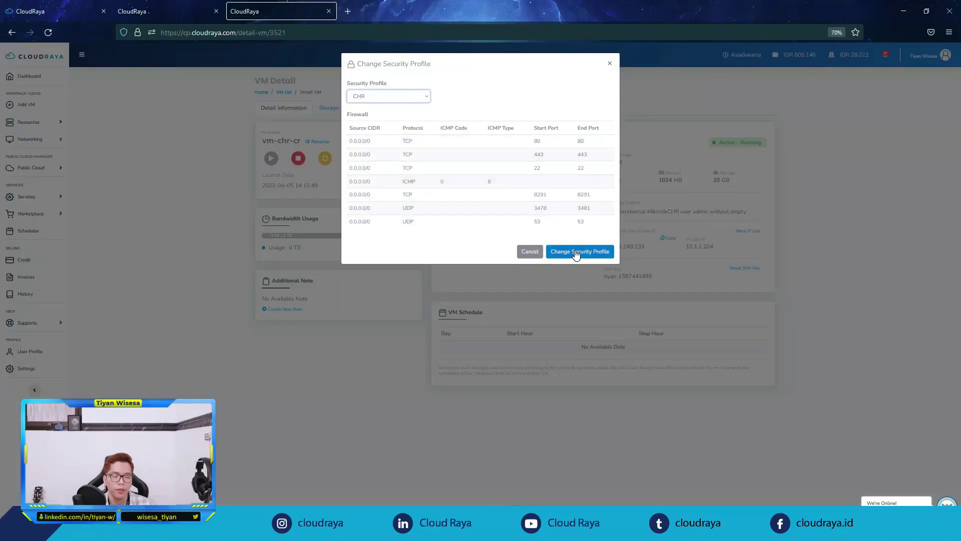
{"action": "left_click", "coordinate": [577, 253]}
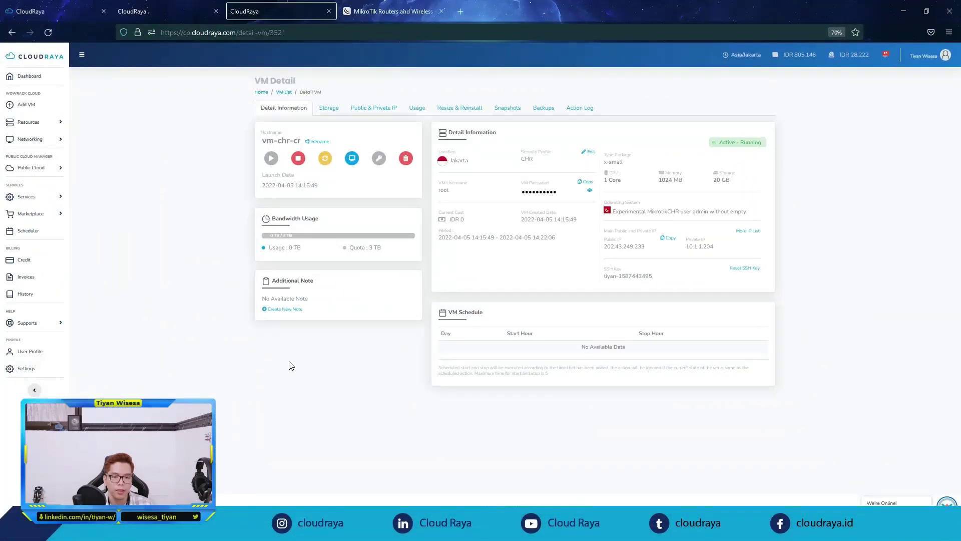
{"action": "key", "text": "super"}
Step: Launch WinBox and connect as admin to the copied public IP 202.43.249.233
{"action": "left_click", "coordinate": [354, 377]}
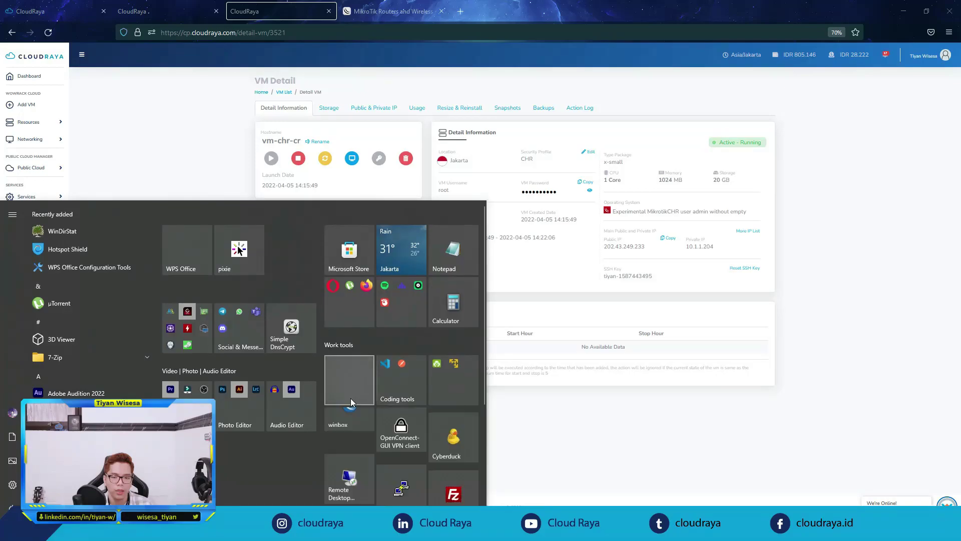
{"action": "left_click", "coordinate": [355, 448]}
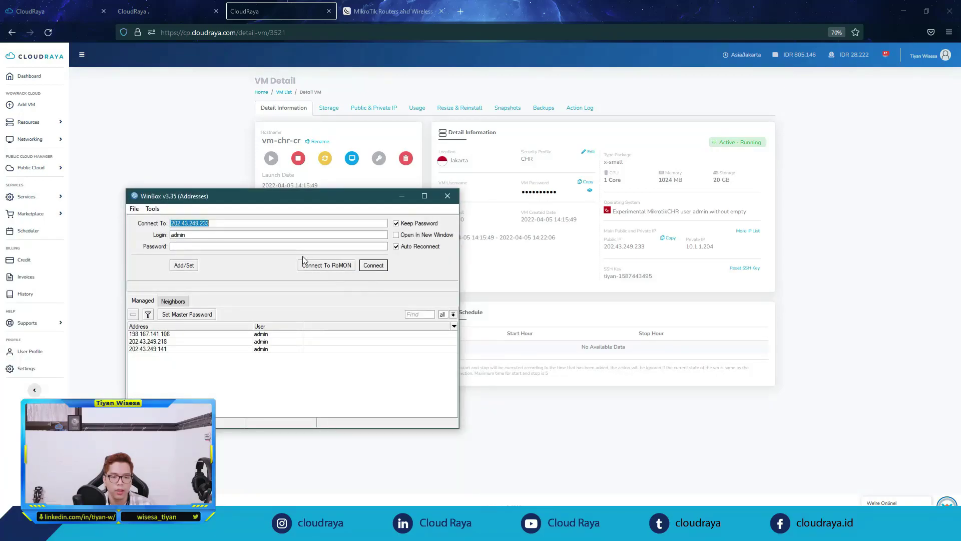
{"action": "left_click", "coordinate": [666, 239]}
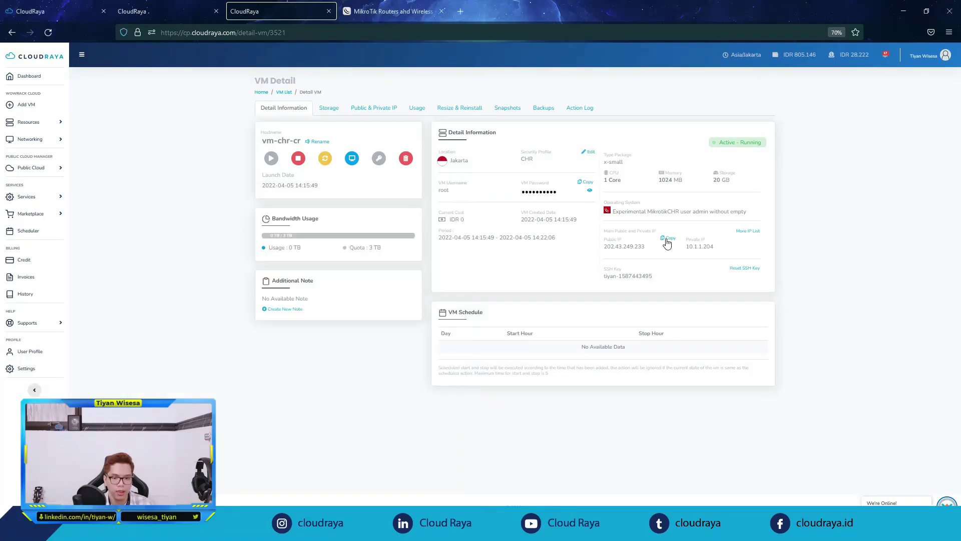
{"action": "key", "text": "alt+Tab"}
{"action": "key", "text": "ctrl+v"}
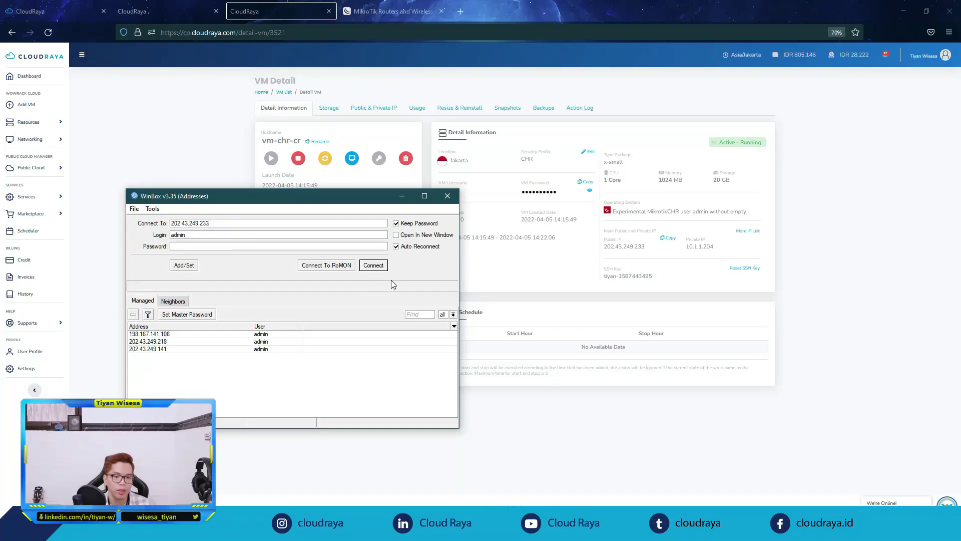
{"action": "left_click", "coordinate": [377, 269]}
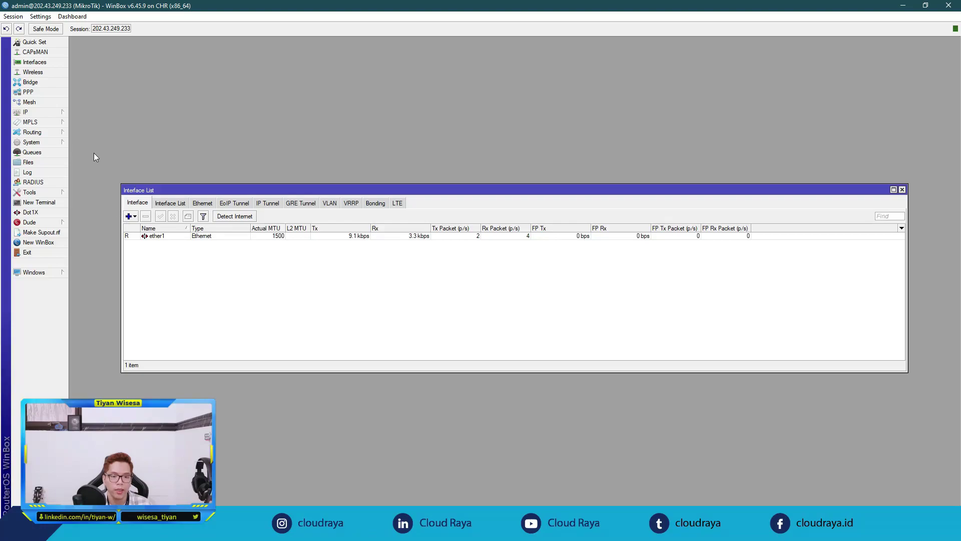
Step: Browse WinBox's IP, Routing and Tools sections, then return to the CloudRaya VM page in the browser
{"action": "left_click", "coordinate": [63, 116]}
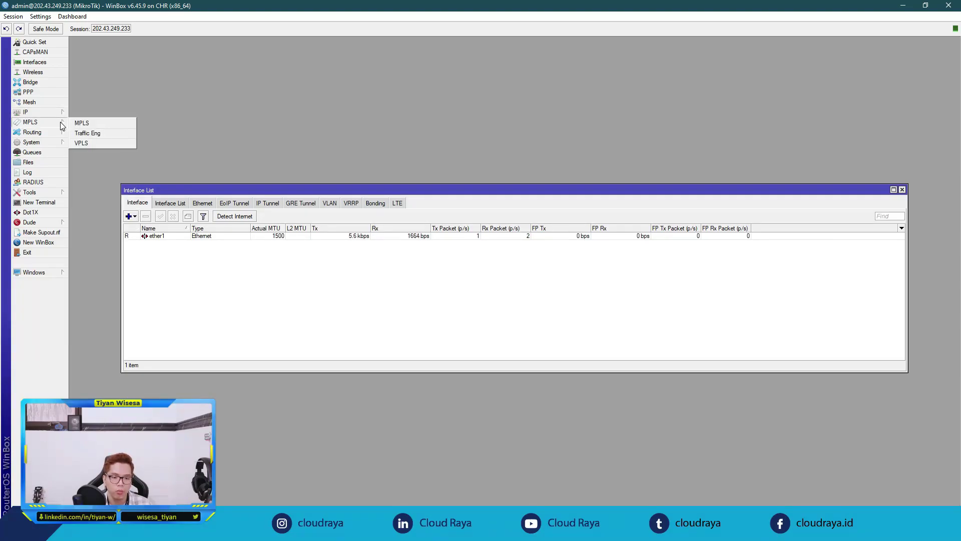
{"action": "mouse_move", "coordinate": [59, 133]}
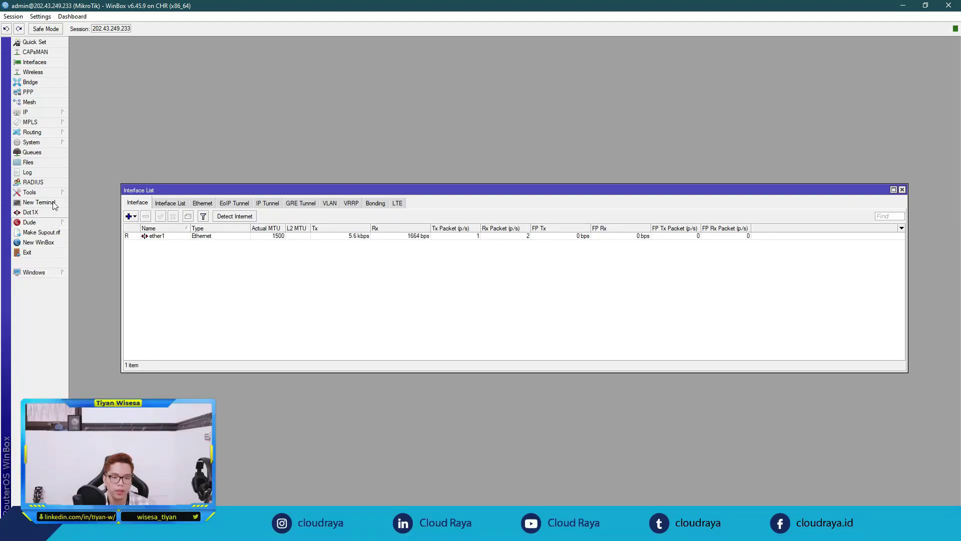
{"action": "mouse_move", "coordinate": [56, 195]}
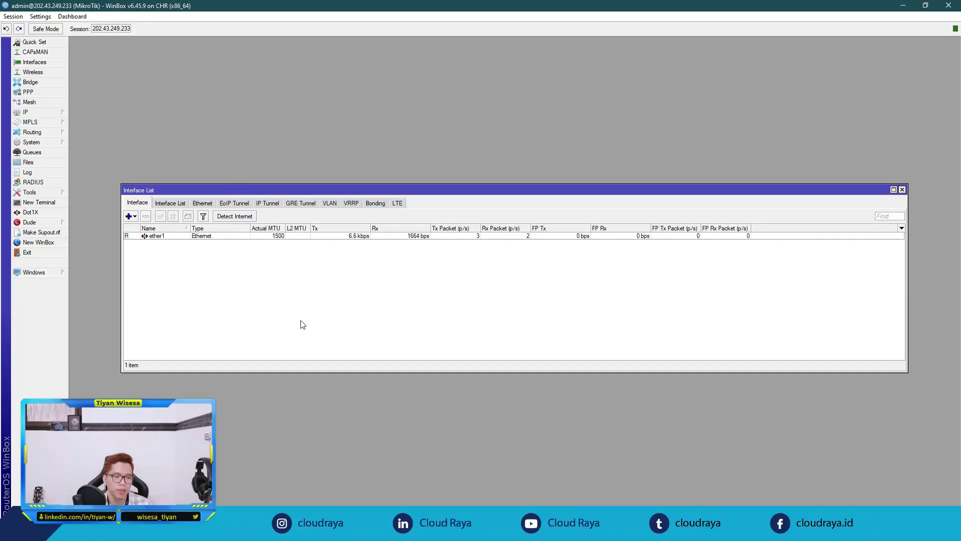
{"action": "key", "text": "alt+Tab"}
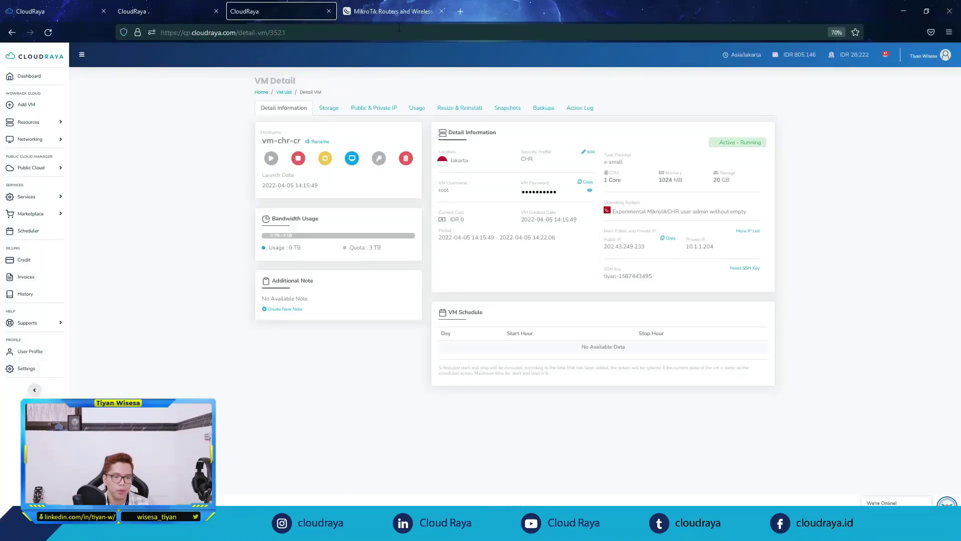
Step: Download the Cloud Hosted Router 7.2 Stable main package from mikrotik.com/download
{"action": "left_click", "coordinate": [388, 14]}
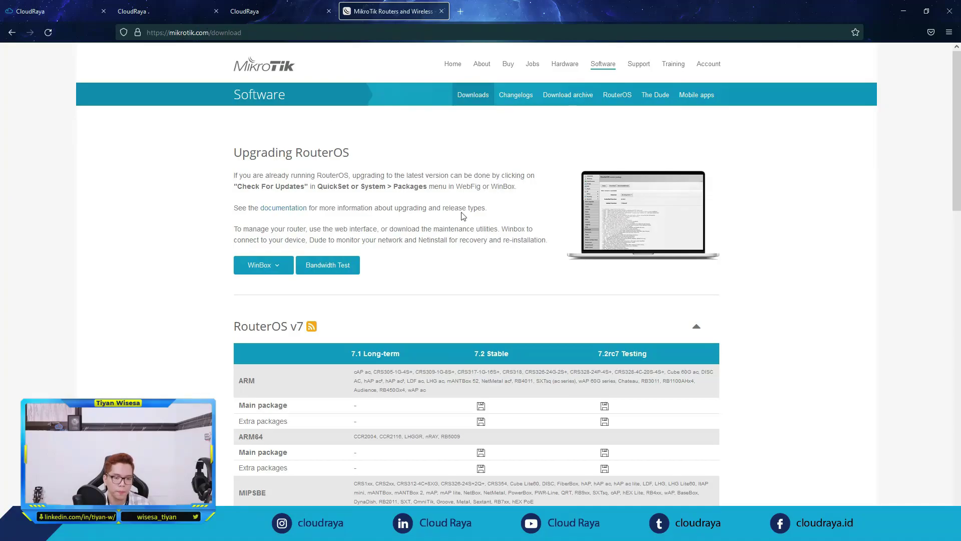
{"action": "scroll", "coordinate": [476, 230], "scroll_direction": "down", "scroll_amount": 10}
{"action": "left_click", "coordinate": [440, 421]}
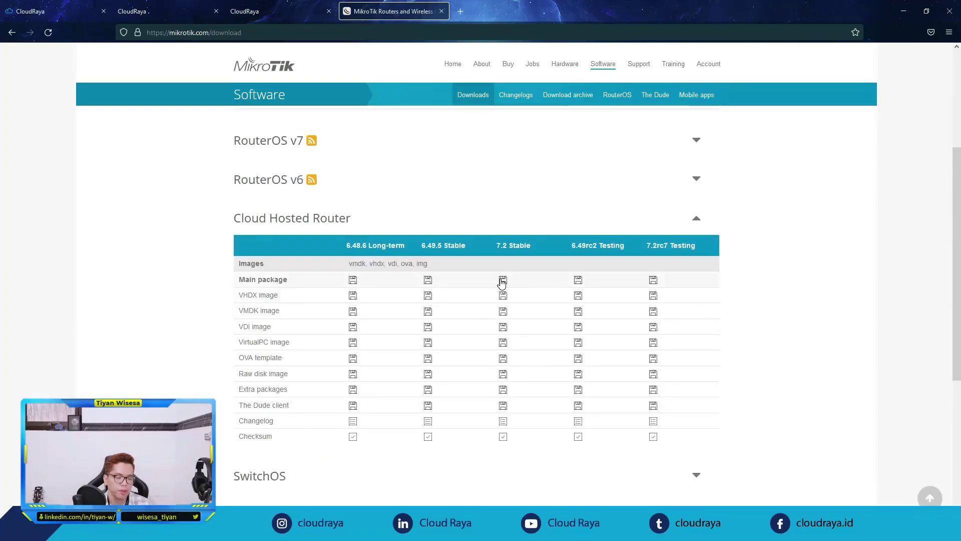
{"action": "left_click", "coordinate": [503, 279]}
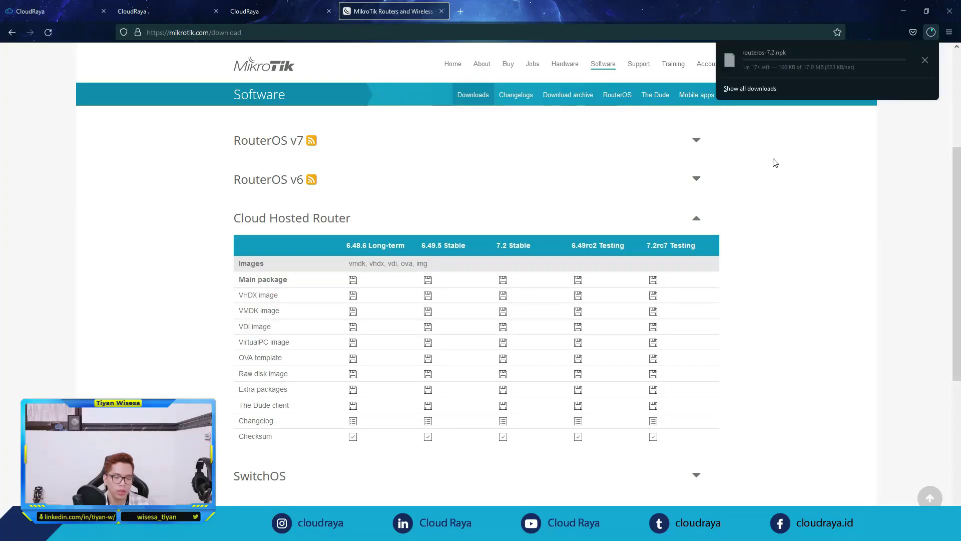
Step: Upload routeros-7.2.npk into the router's File List in WinBox
{"action": "left_click_drag", "start_coordinate": [766, 134], "coordinate": [622, 404]}
{"action": "scroll", "coordinate": [622, 404], "scroll_direction": "down", "scroll_amount": 2}
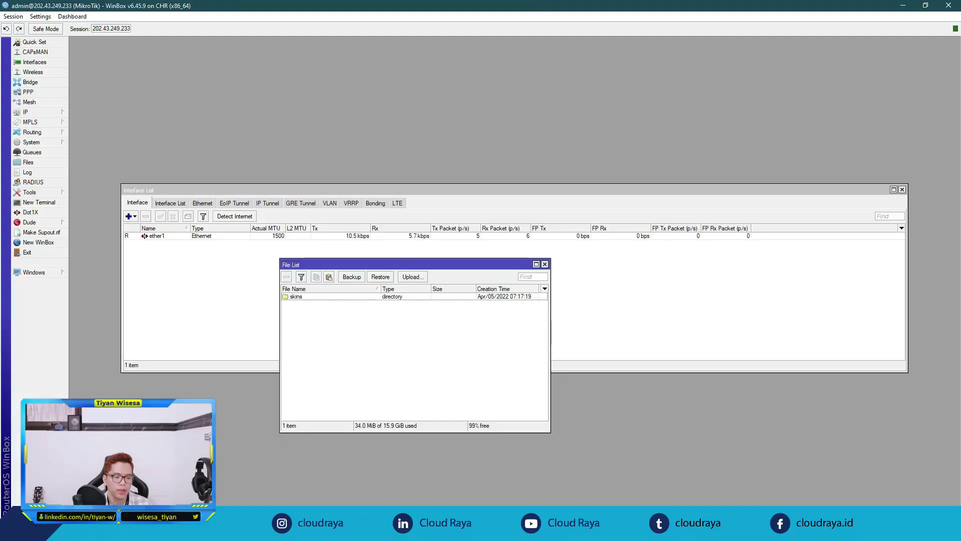
{"action": "left_click_drag", "start_coordinate": [391, 332], "coordinate": [389, 329]}
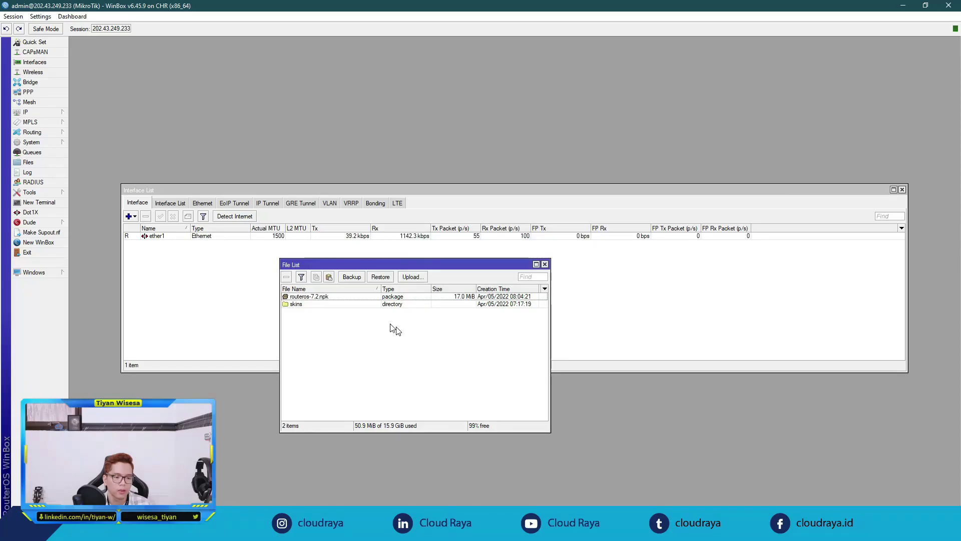
Step: Reboot the router to install routeros-7.2.npk and reconnect on RouterOS v7.2
{"action": "left_click", "coordinate": [319, 300]}
{"action": "left_click", "coordinate": [343, 335]}
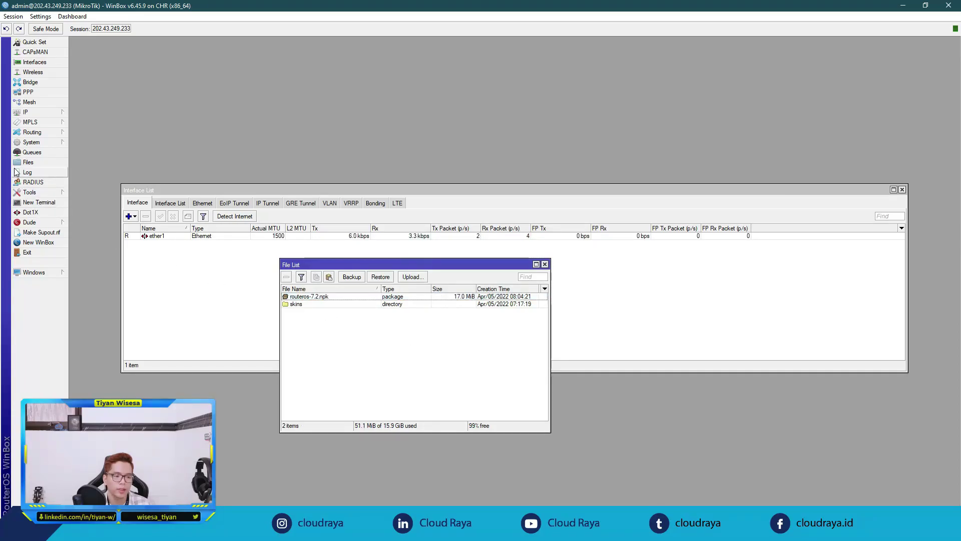
{"action": "left_click", "coordinate": [34, 142]}
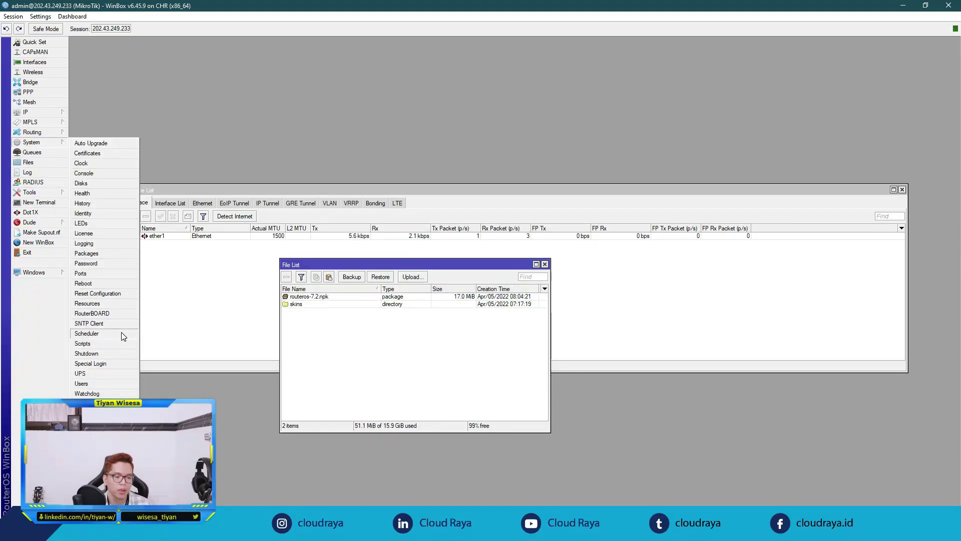
{"action": "left_click", "coordinate": [120, 283]}
{"action": "left_click", "coordinate": [500, 276]}
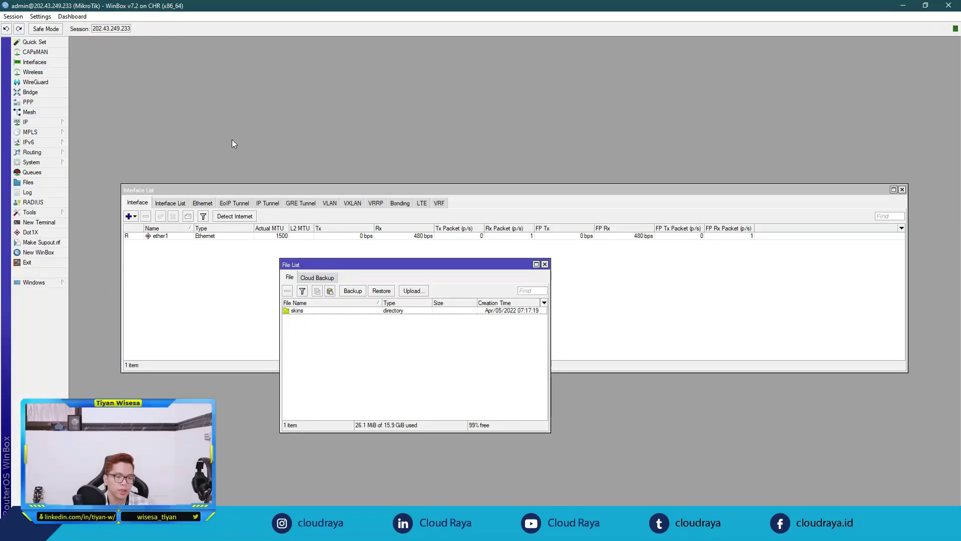
{"action": "left_click_drag", "start_coordinate": [414, 254], "coordinate": [536, 144]}
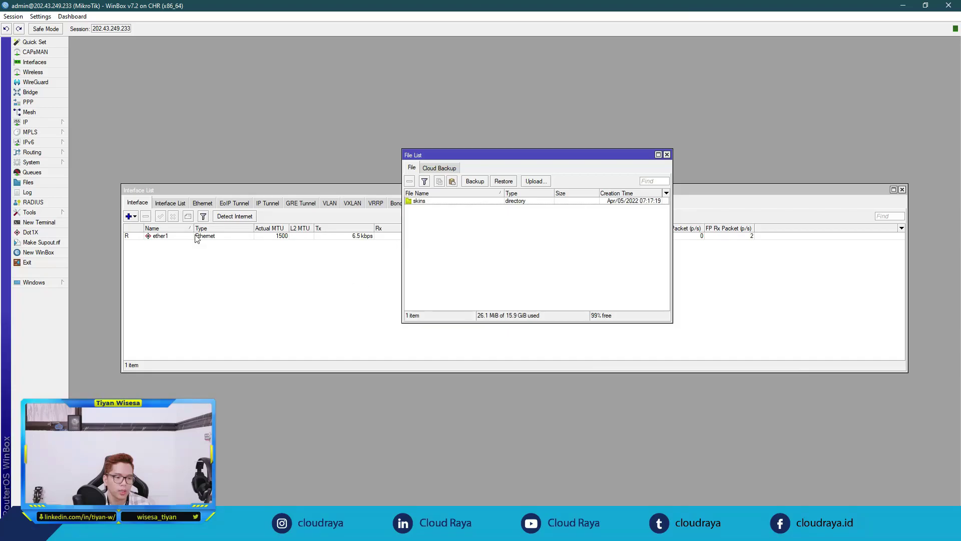
Step: Set the router clock's time zone to Asia/Jakarta (GMT +07:00) and apply it
{"action": "left_click", "coordinate": [55, 163]}
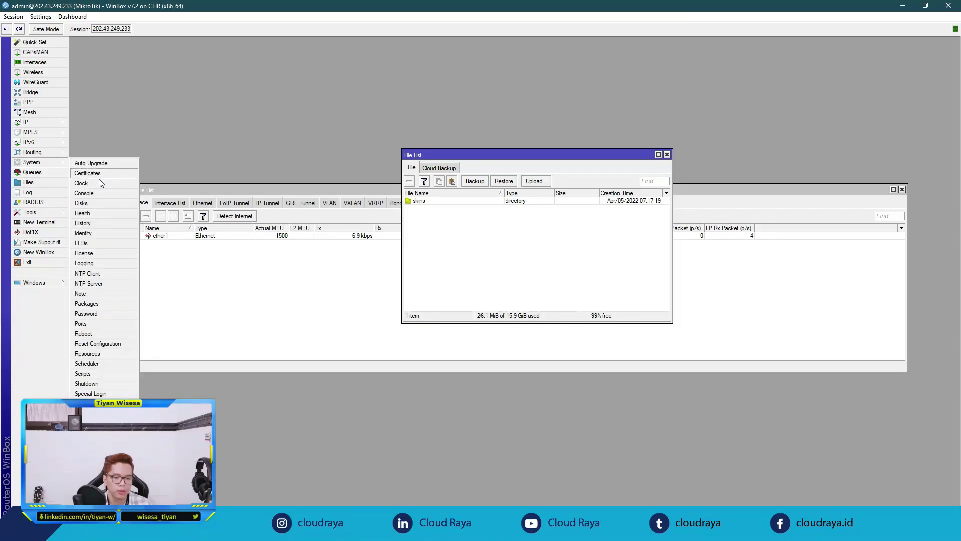
{"action": "left_click", "coordinate": [83, 184]}
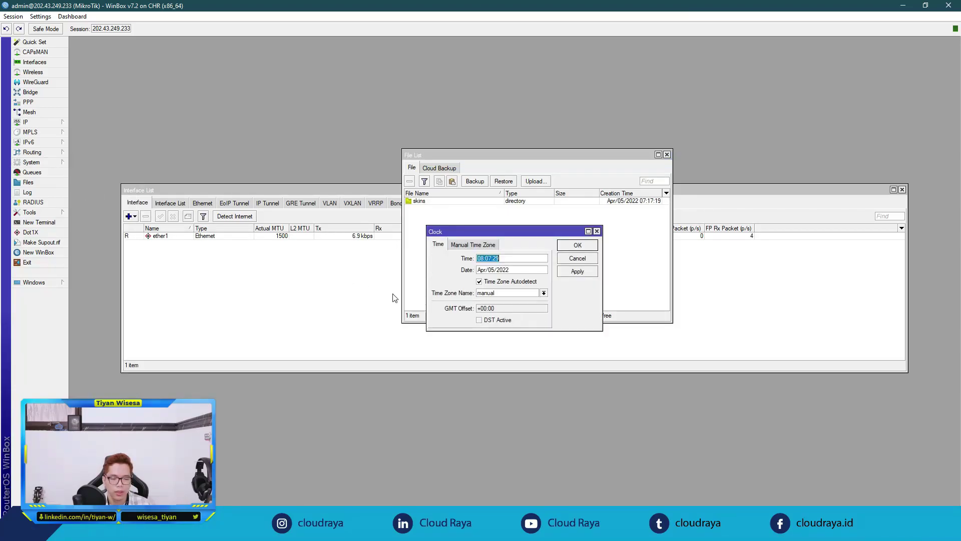
{"action": "left_click", "coordinate": [544, 294]}
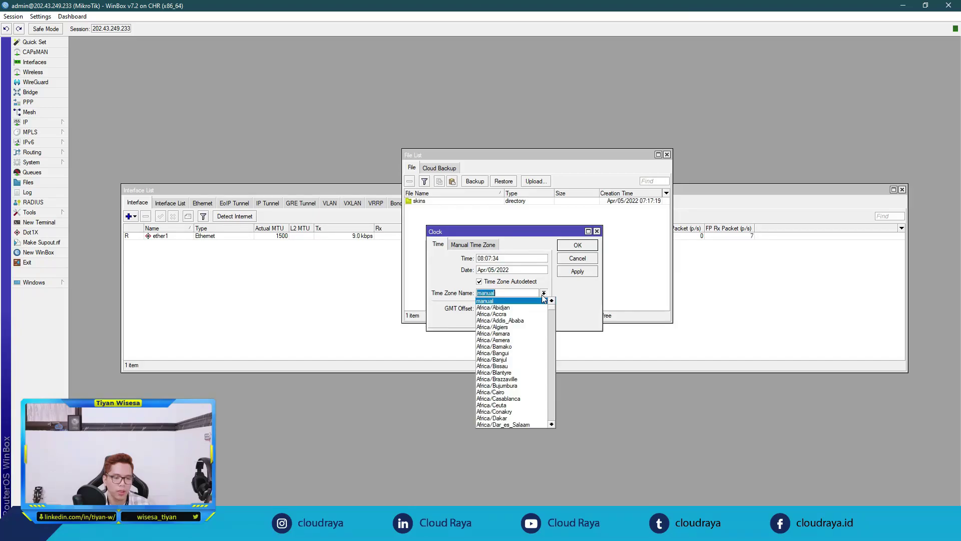
{"action": "left_click_drag", "start_coordinate": [552, 310], "coordinate": [559, 341]}
{"action": "scroll", "coordinate": [518, 335], "scroll_direction": "up", "scroll_amount": 7}
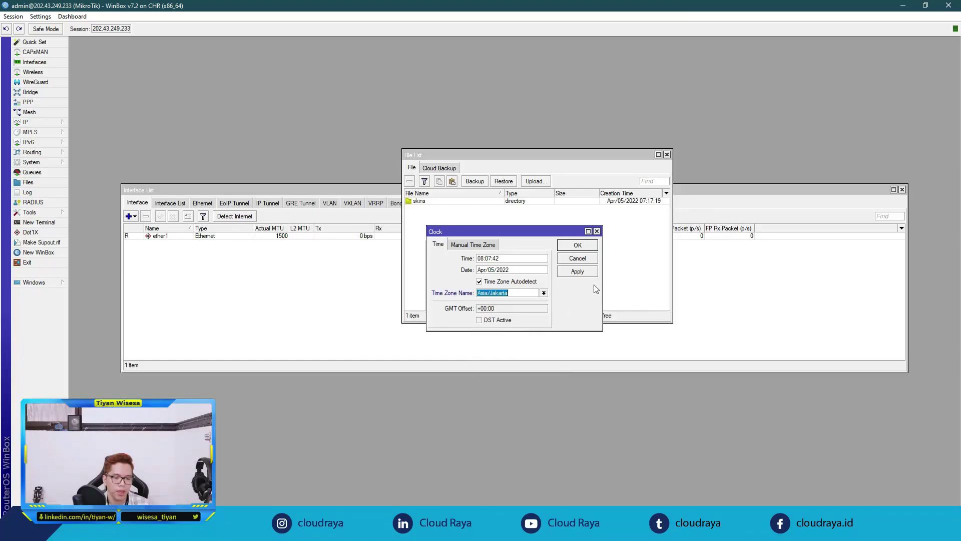
{"action": "left_click", "coordinate": [500, 339]}
{"action": "left_click", "coordinate": [590, 273]}
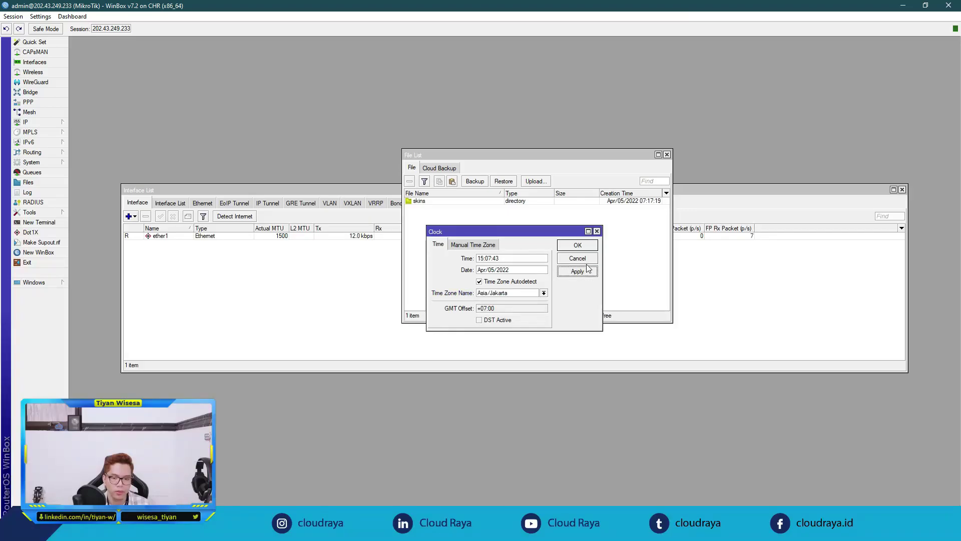
{"action": "left_click", "coordinate": [585, 248]}
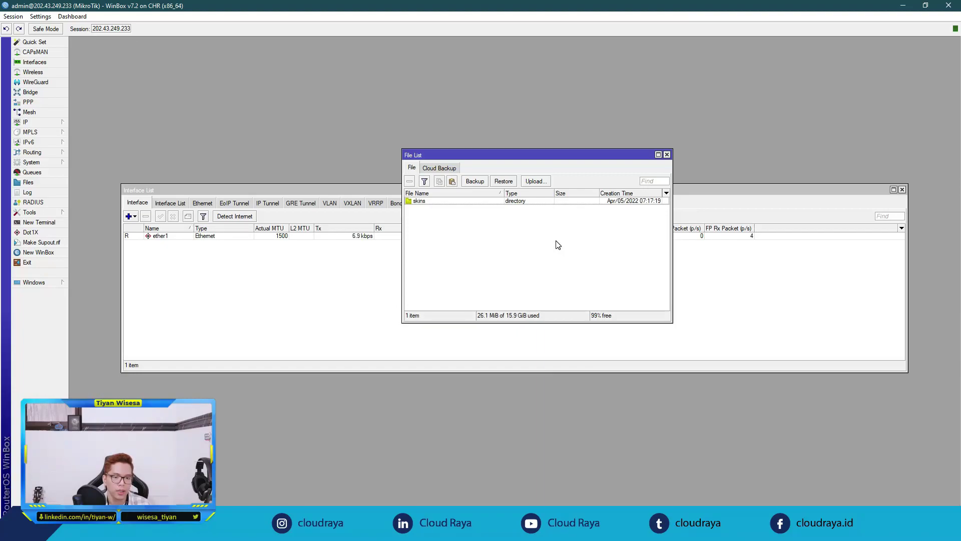
Step: Rename the router identity to CHR-JKT-CR
{"action": "left_click", "coordinate": [54, 165]}
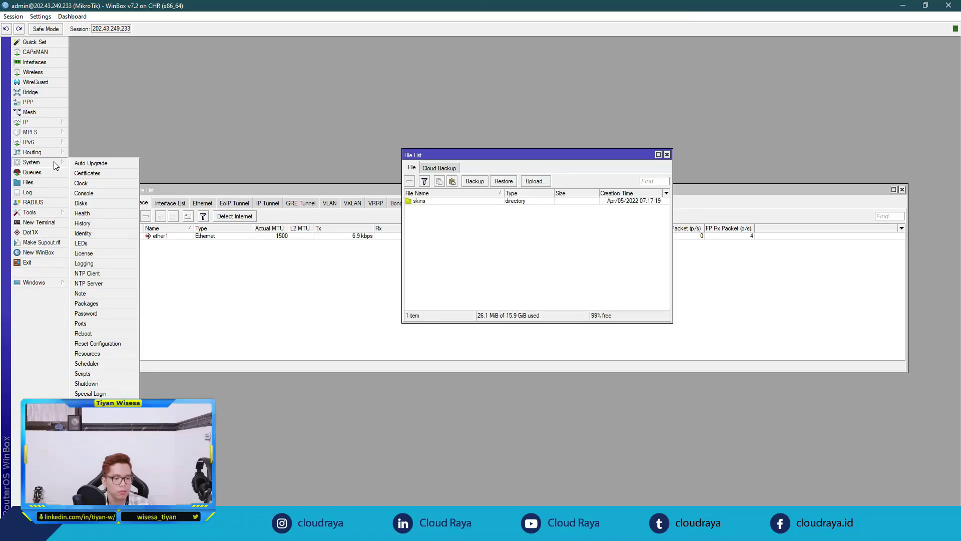
{"action": "left_click", "coordinate": [94, 234]}
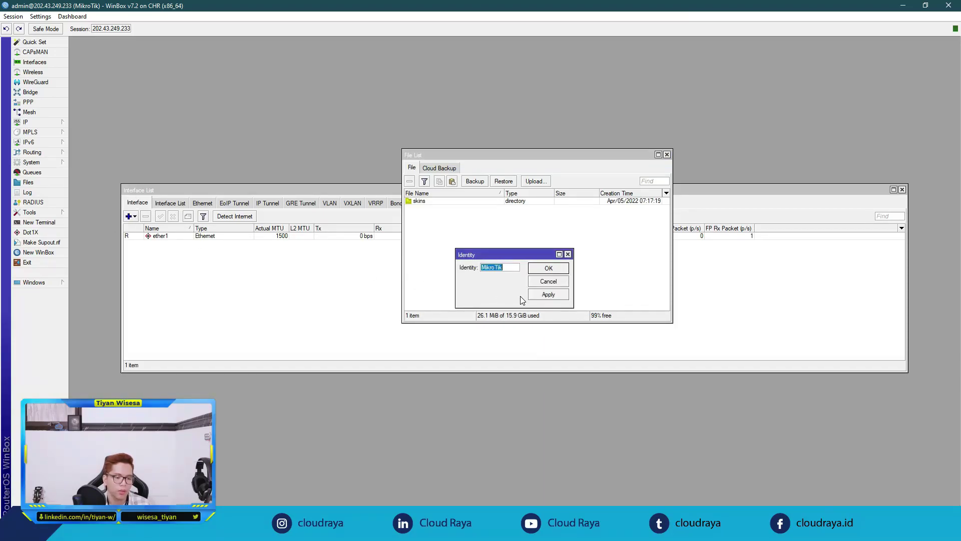
{"action": "type", "text": "CH"}
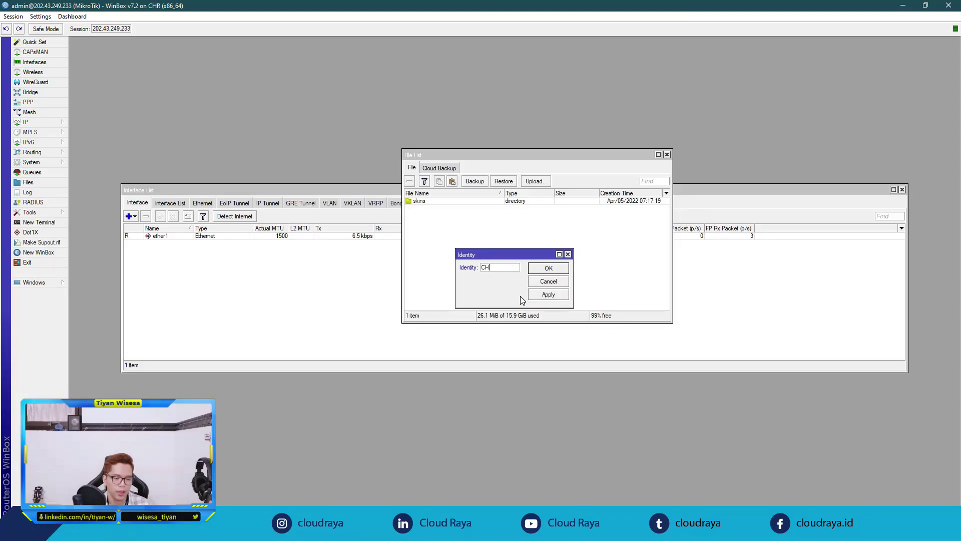
{"action": "type", "text": "R-JKT-CR"}
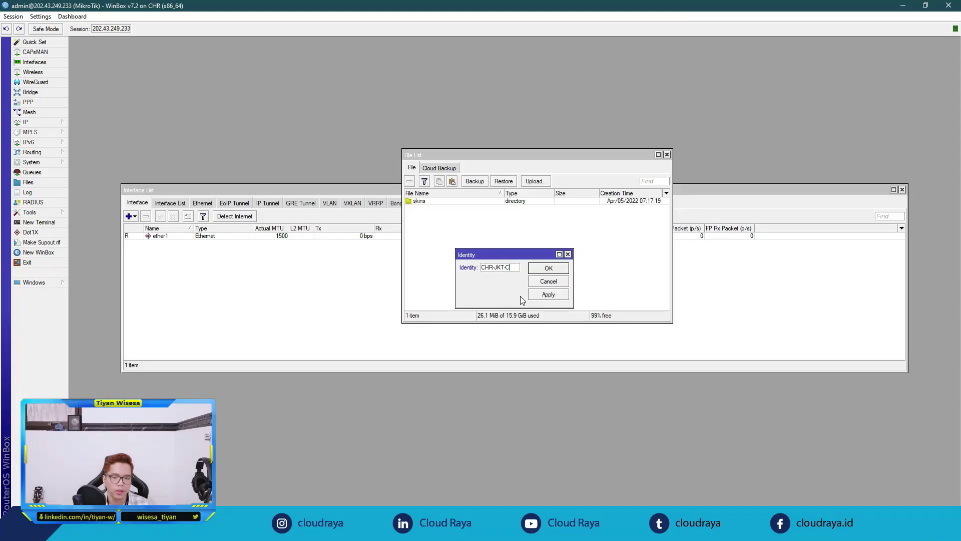
{"action": "left_click", "coordinate": [548, 268]}
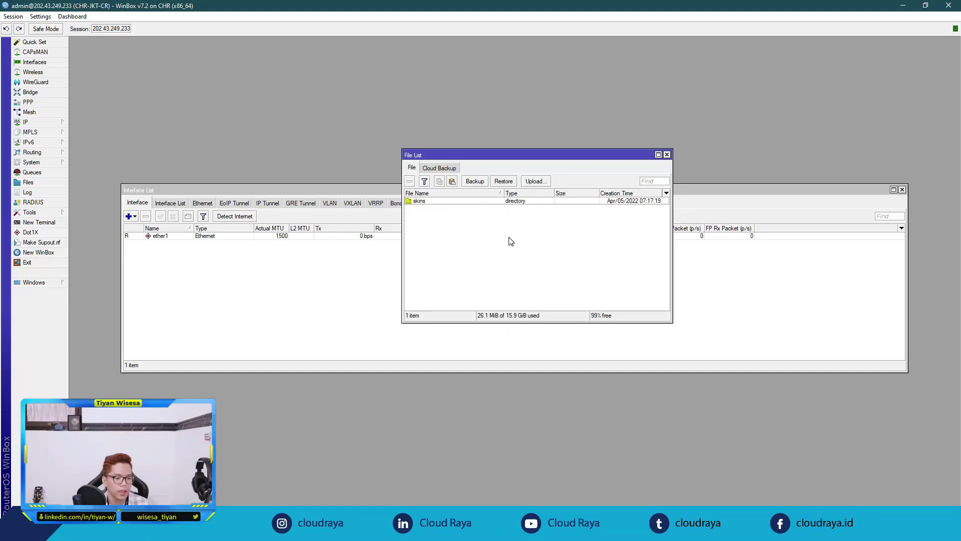
Step: Change the admin account's password by entering and confirming the new password
{"action": "left_click", "coordinate": [55, 164]}
{"action": "left_click", "coordinate": [99, 315]}
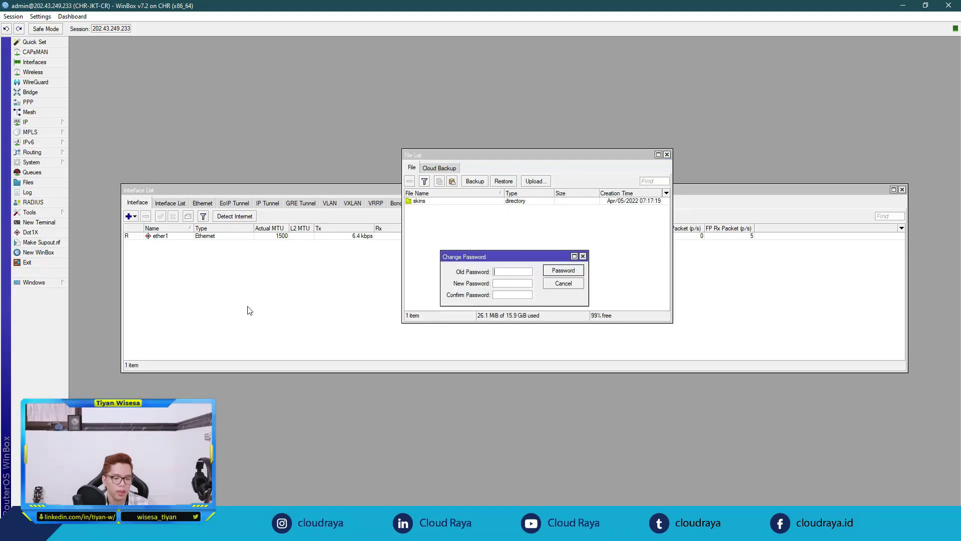
{"action": "left_click", "coordinate": [510, 283]}
{"action": "type", "text": "***********"}
{"action": "left_click", "coordinate": [564, 271]}
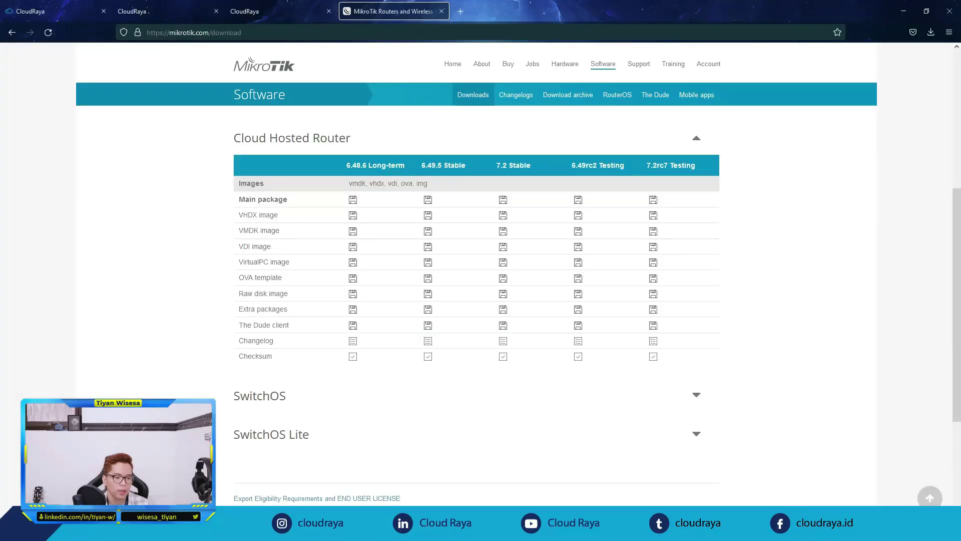
Step: Relaunch WinBox, check the public IP on CloudRaya, and connect to 202.43.249.233 with the new login
{"action": "key", "text": "super"}
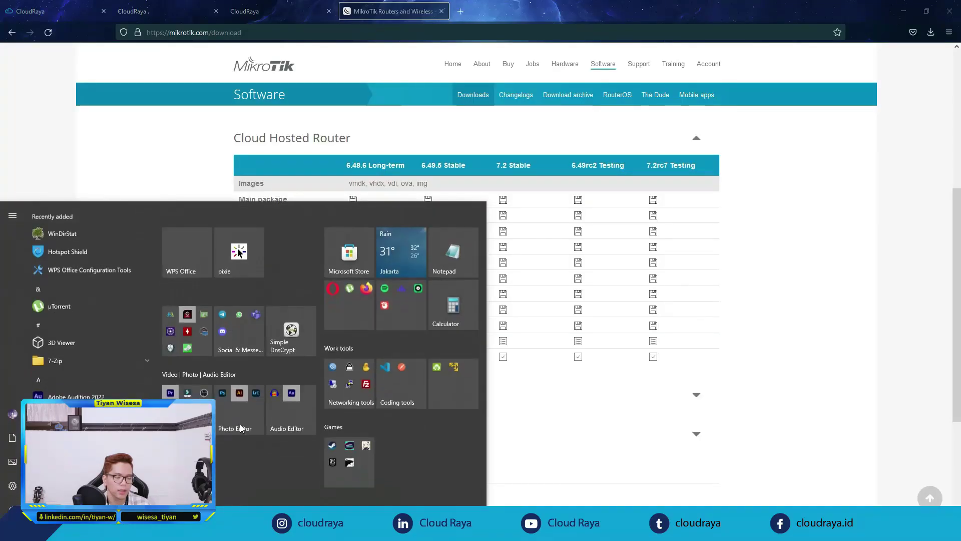
{"action": "left_click", "coordinate": [349, 384]}
{"action": "left_click", "coordinate": [343, 404]}
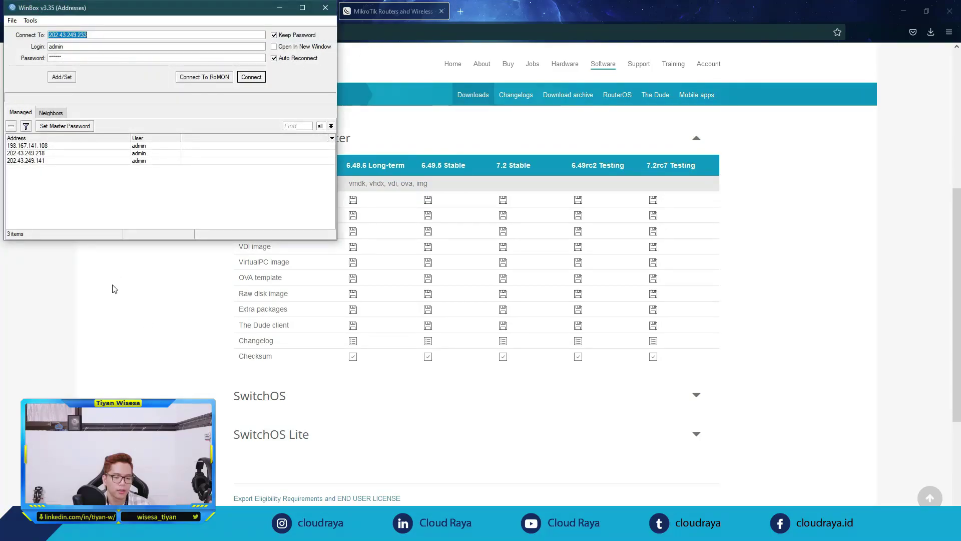
{"action": "left_click", "coordinate": [112, 286]}
{"action": "left_click", "coordinate": [235, 12]}
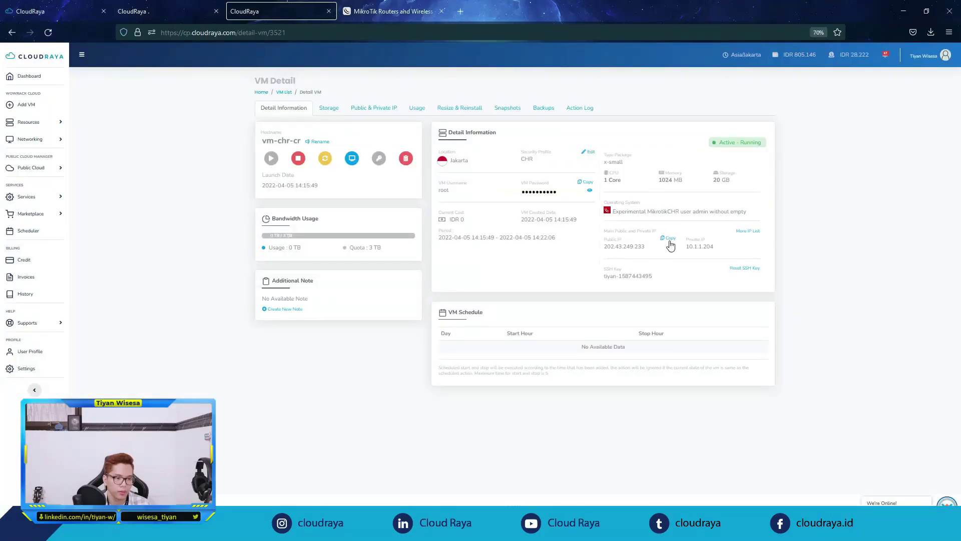
{"action": "key", "text": "alt+Tab"}
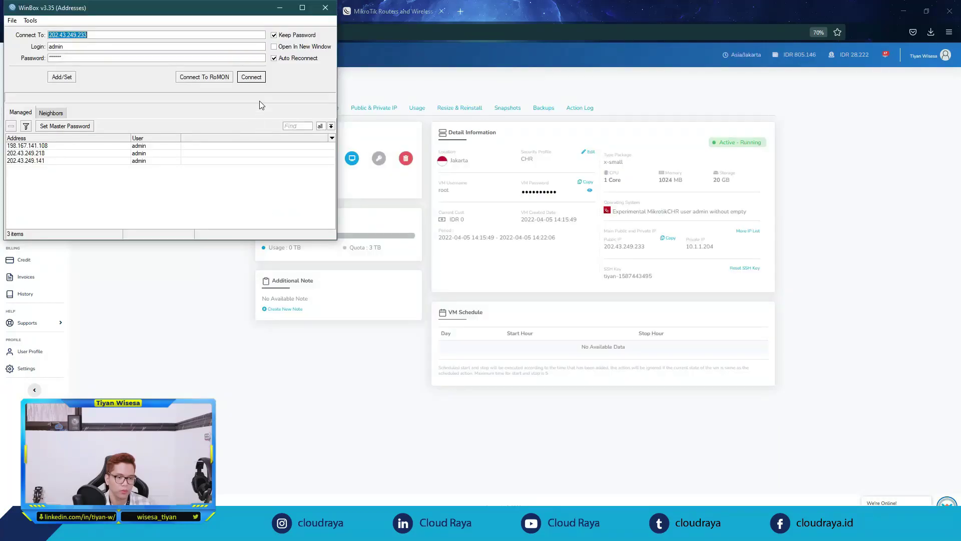
{"action": "left_click", "coordinate": [203, 346]}
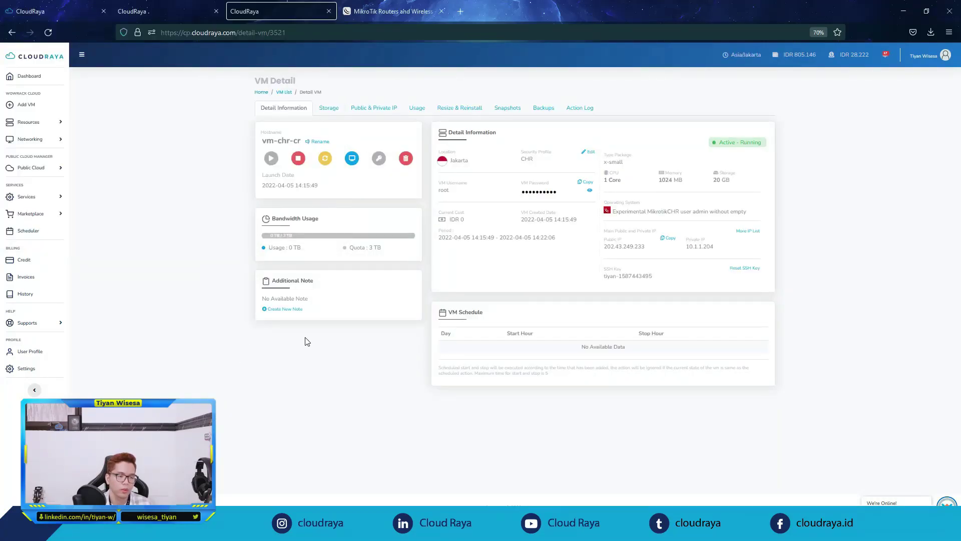
{"action": "left_click", "coordinate": [380, 11]}
{"action": "key", "text": "alt+Tab"}
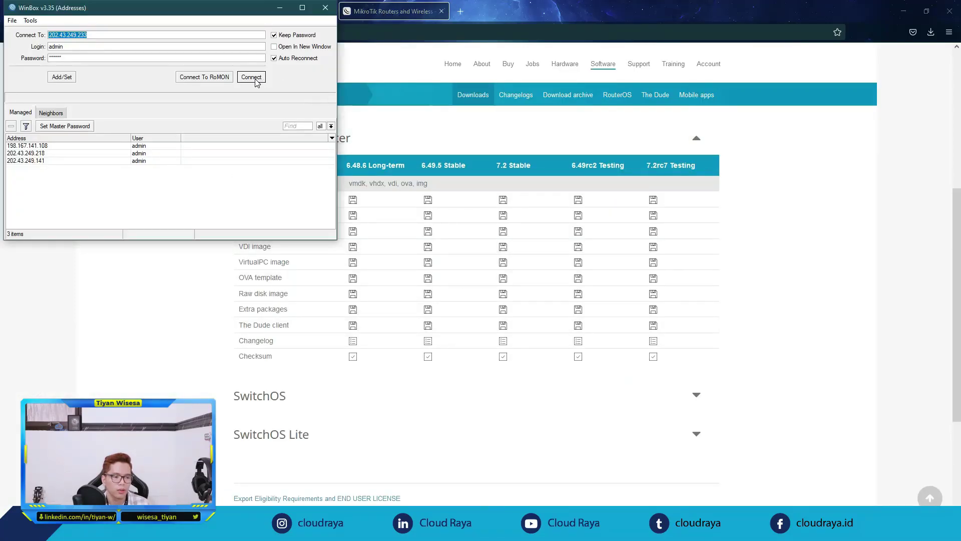
{"action": "left_click", "coordinate": [250, 80]}
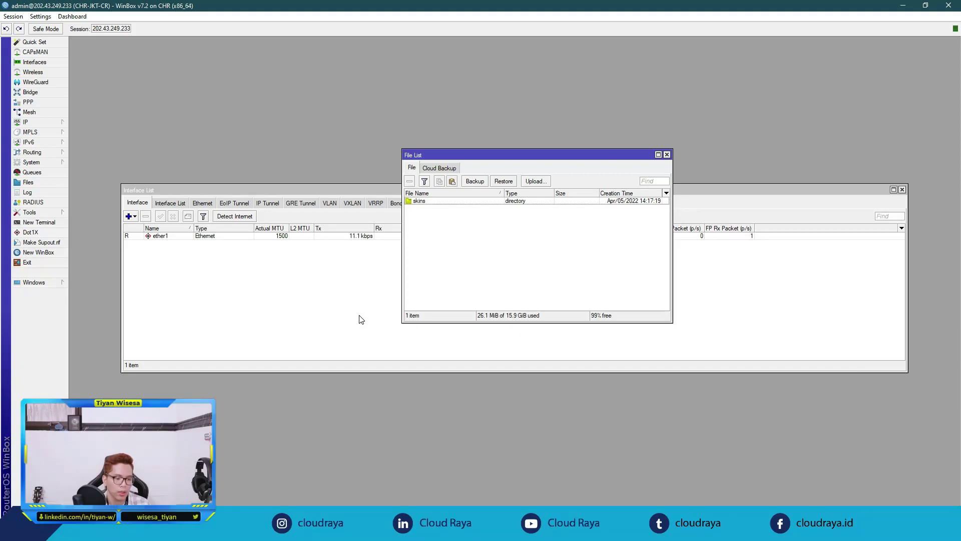
Step: In IP > Services, disable api, api-ssl, ftp, ssh and telnet, keeping winbox and www enabled
{"action": "left_click", "coordinate": [60, 124]}
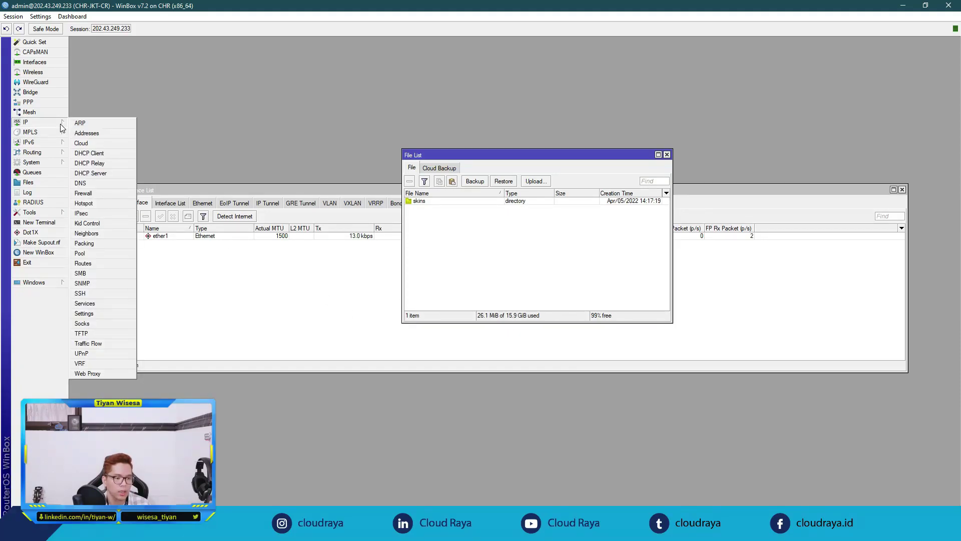
{"action": "left_click", "coordinate": [109, 304]}
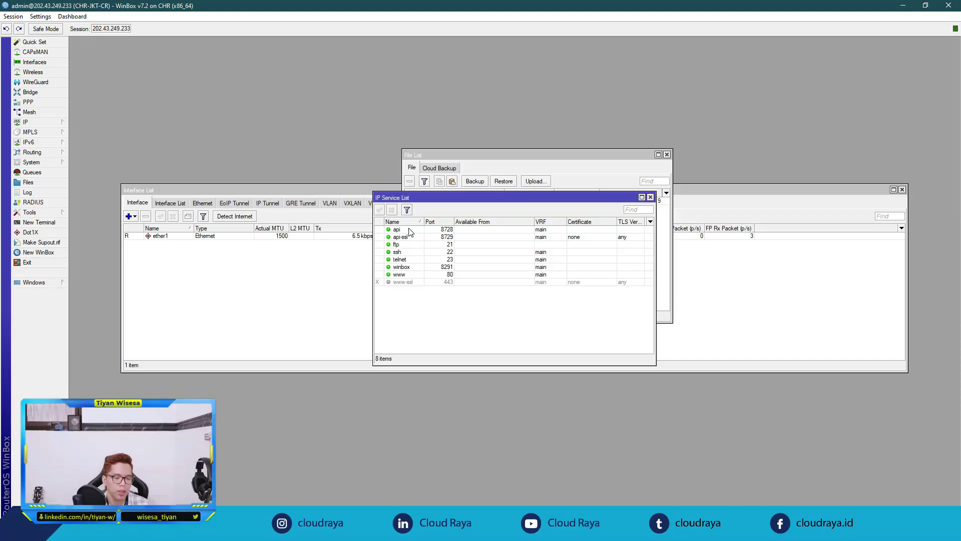
{"action": "left_click_drag", "start_coordinate": [410, 230], "coordinate": [410, 263]}
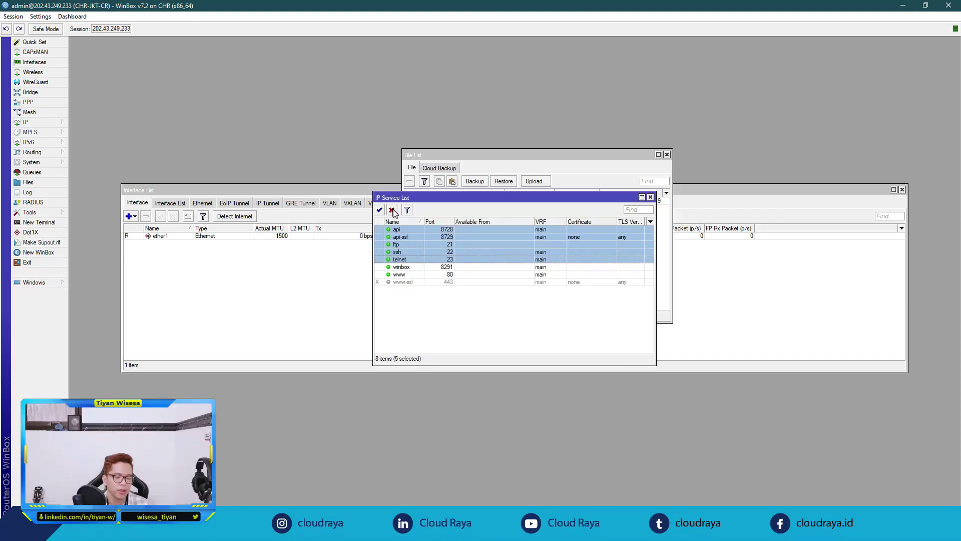
{"action": "left_click", "coordinate": [392, 211]}
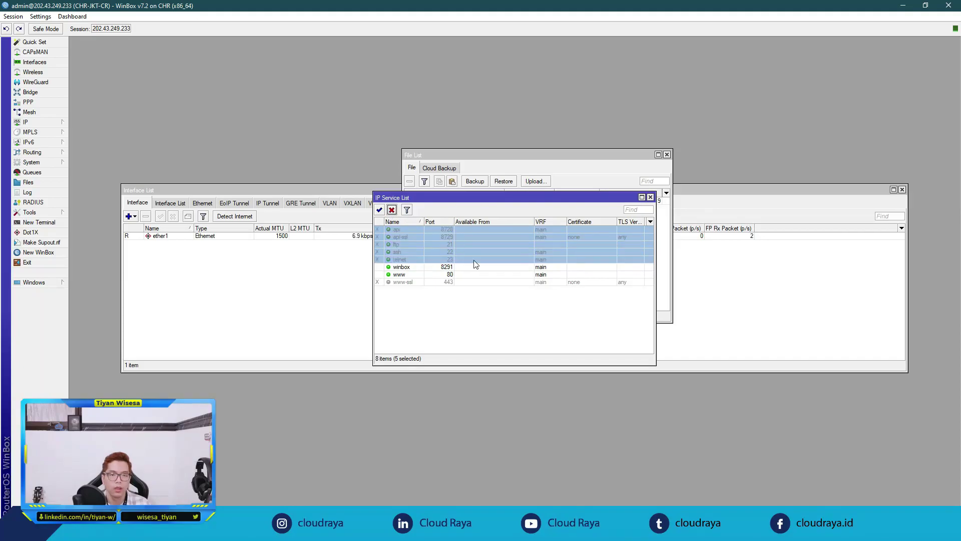
{"action": "left_click", "coordinate": [525, 312]}
{"action": "left_click_drag", "start_coordinate": [566, 198], "coordinate": [743, 309]}
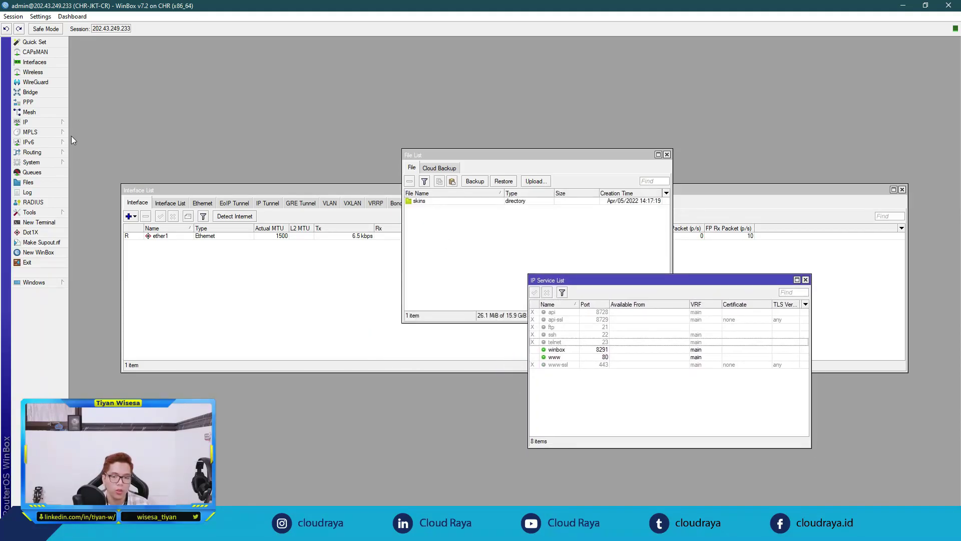
{"action": "left_click", "coordinate": [805, 279]}
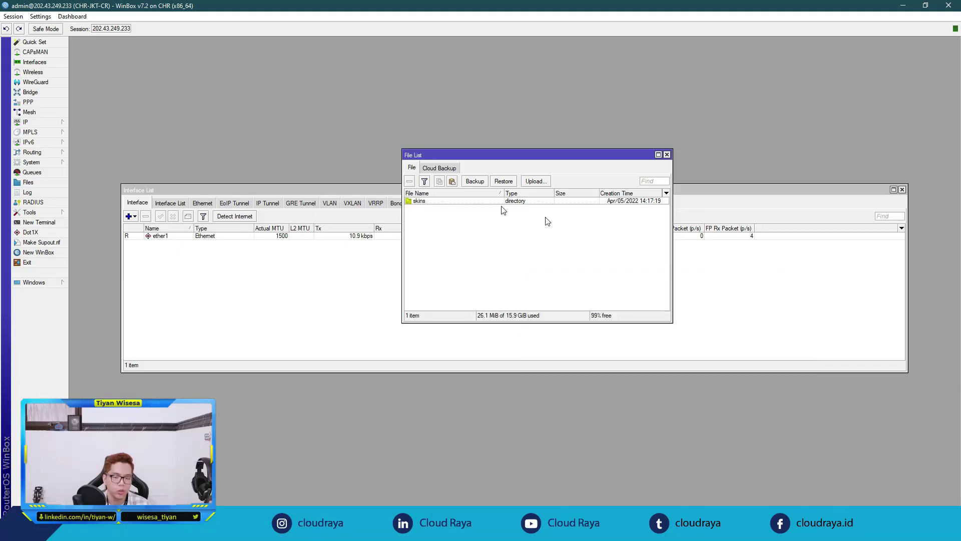
{"action": "left_click", "coordinate": [62, 121]}
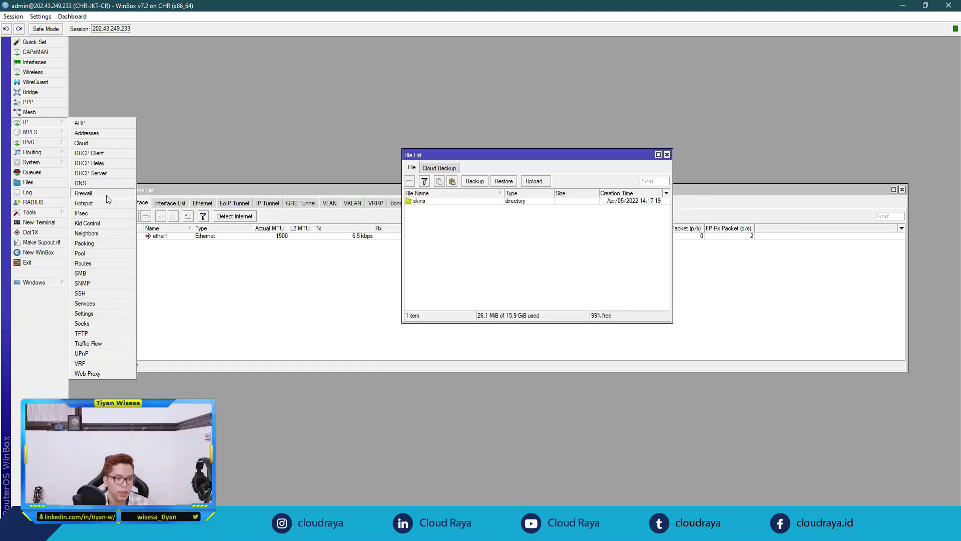
Step: Create a firewall NAT rule in chain srcnat with action masquerade, and save it
{"action": "left_click", "coordinate": [106, 196]}
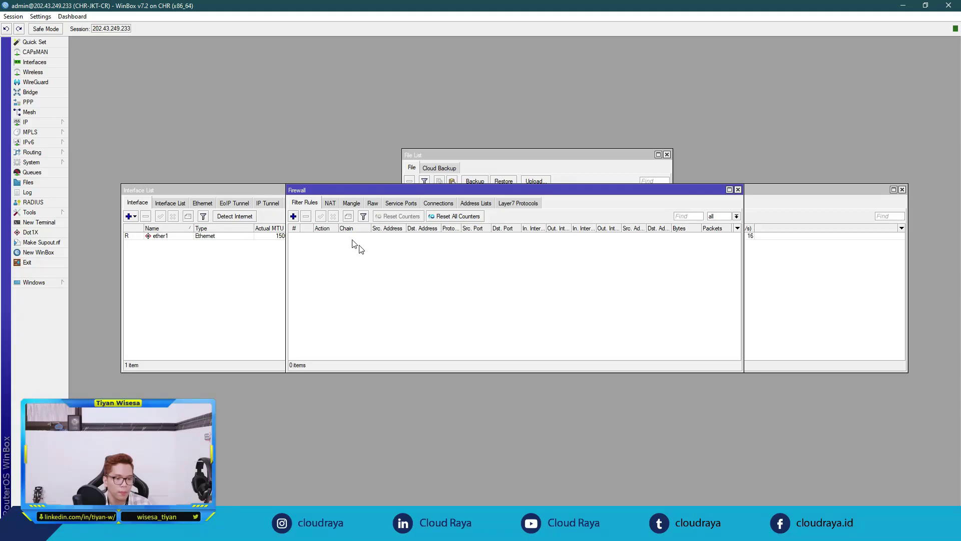
{"action": "left_click", "coordinate": [330, 203]}
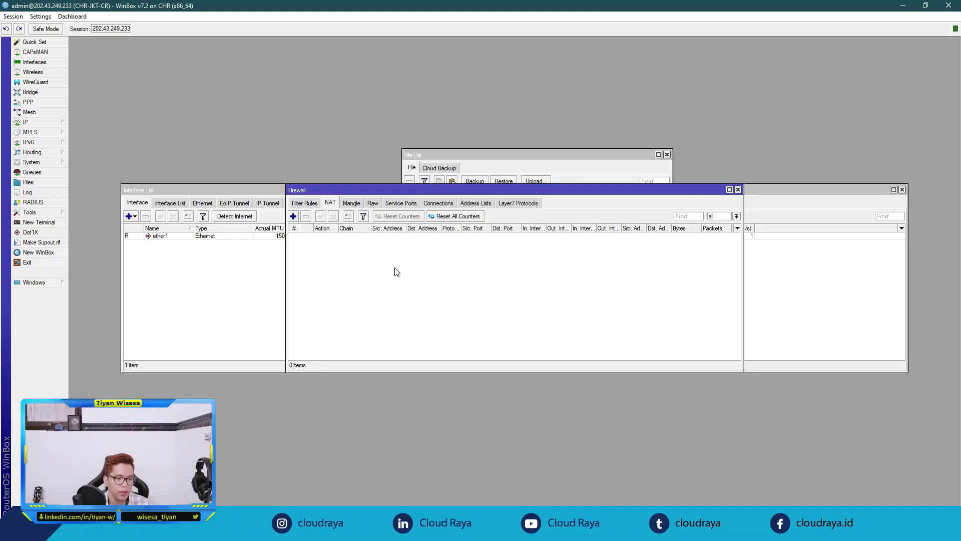
{"action": "left_click", "coordinate": [293, 216]}
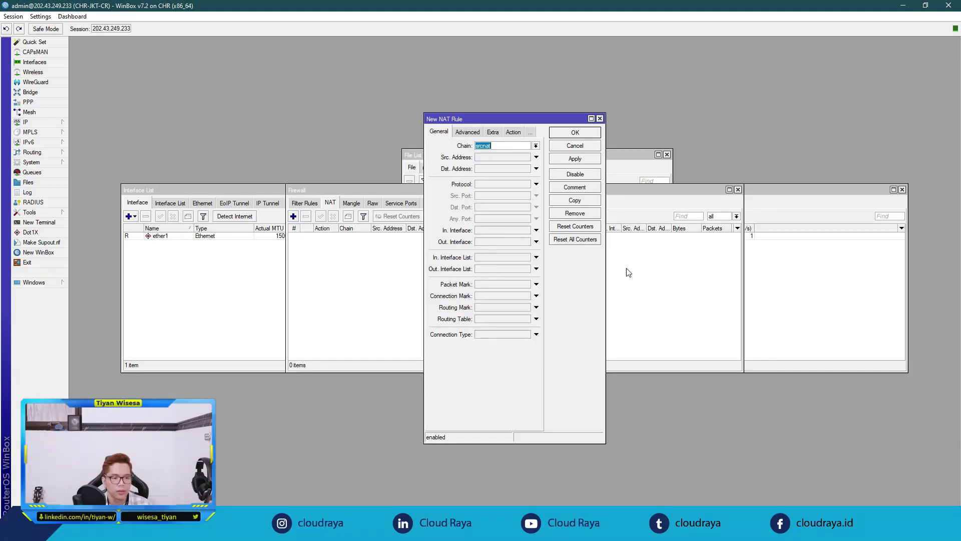
{"action": "left_click_drag", "start_coordinate": [605, 268], "coordinate": [705, 268]}
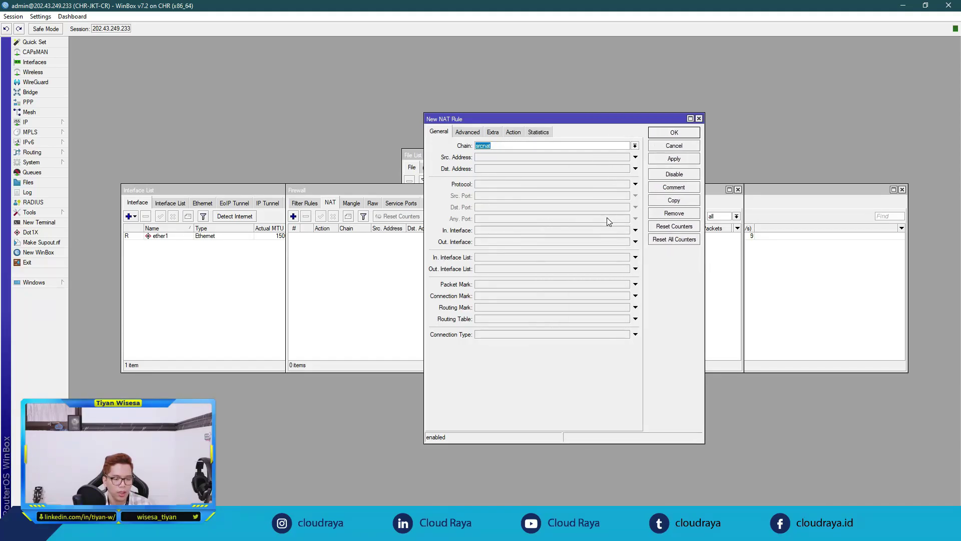
{"action": "left_click", "coordinate": [513, 133]}
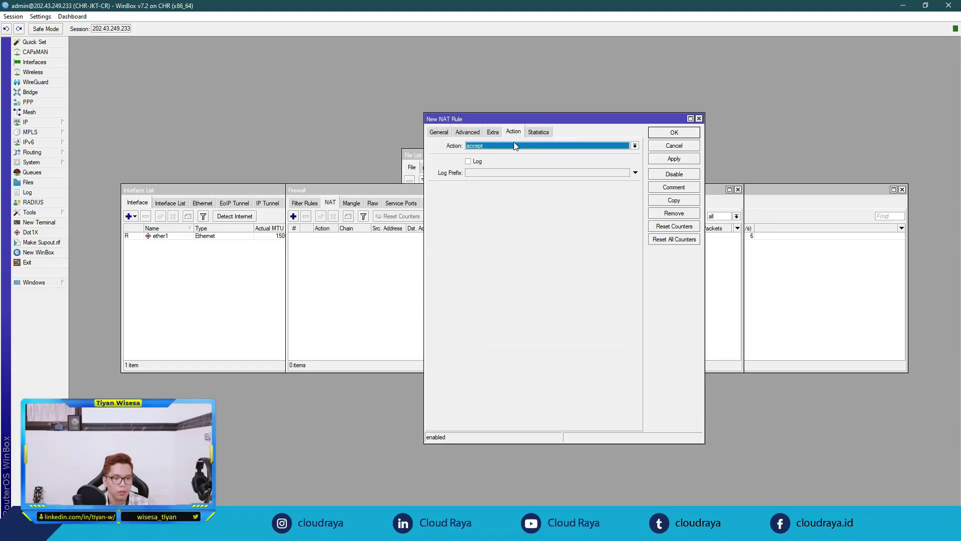
{"action": "left_click", "coordinate": [515, 146]}
{"action": "left_click", "coordinate": [503, 193]}
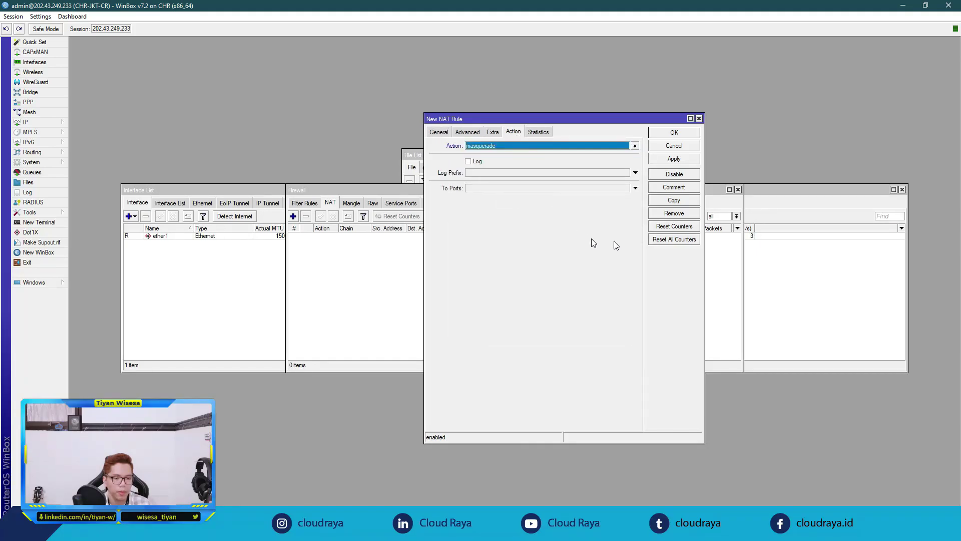
{"action": "left_click", "coordinate": [676, 159]}
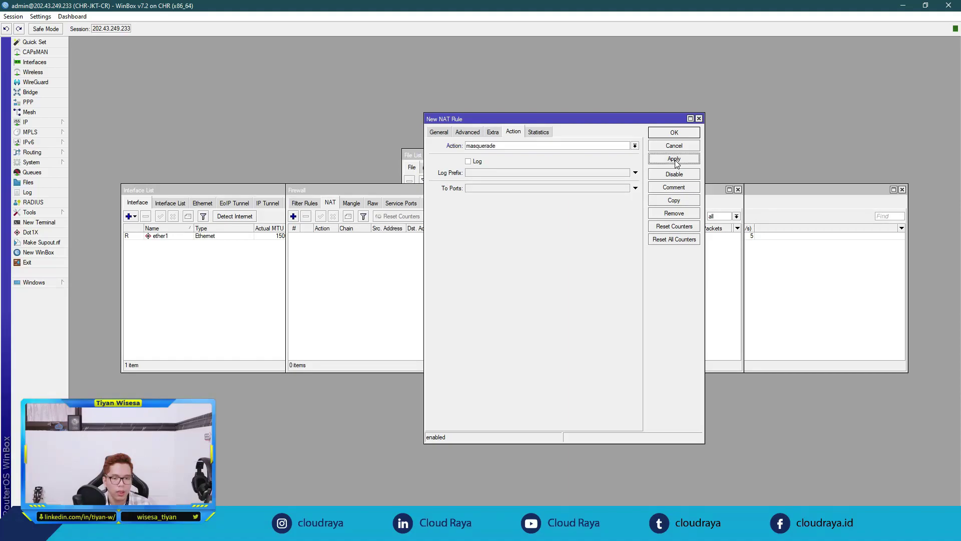
{"action": "left_click", "coordinate": [675, 133]}
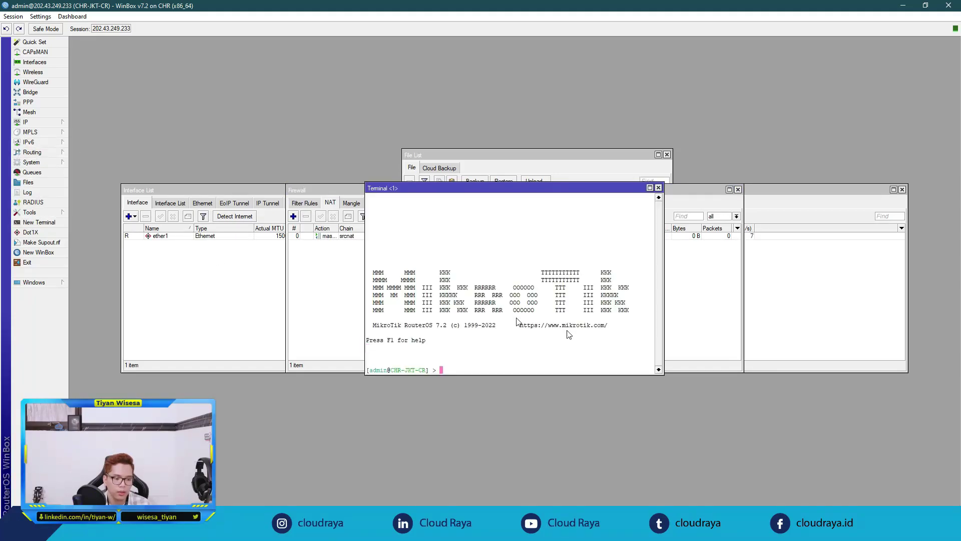
Step: Ping google.com from a new router terminal to check internet access
{"action": "left_click", "coordinate": [39, 222]}
{"action": "type", "text": "ping "}
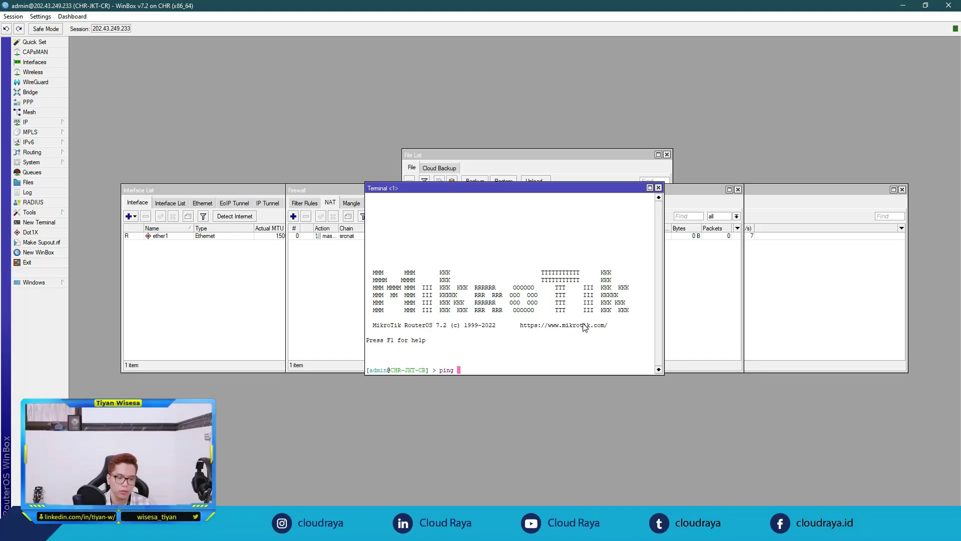
{"action": "type", "text": "google.com"}
{"action": "key", "text": "Return"}
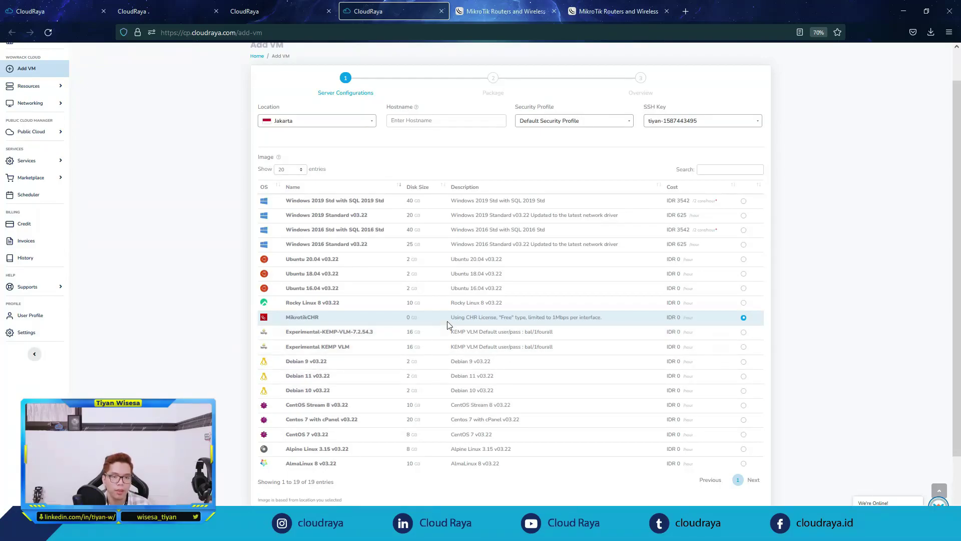
{"action": "left_click_drag", "start_coordinate": [450, 318], "coordinate": [527, 317]}
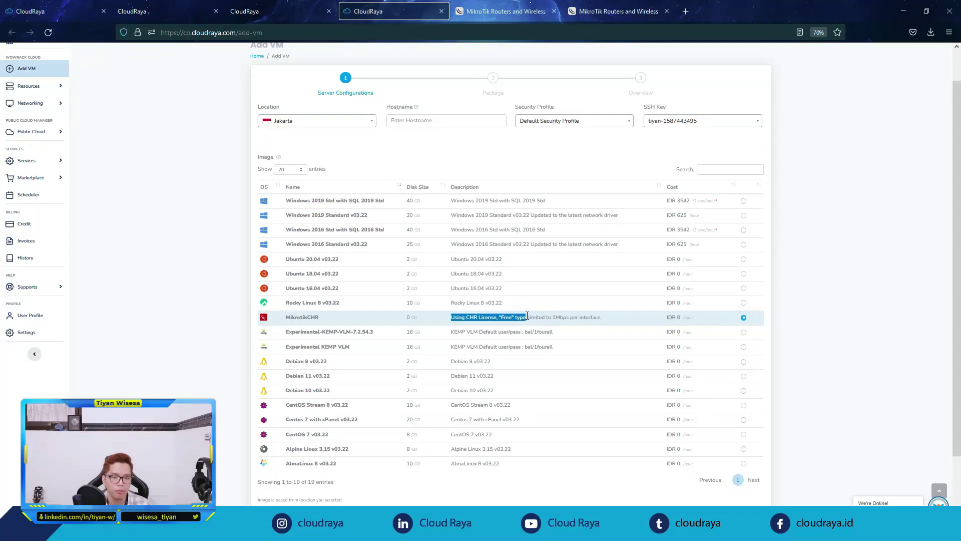
{"action": "left_click_drag", "start_coordinate": [618, 319], "coordinate": [527, 318]}
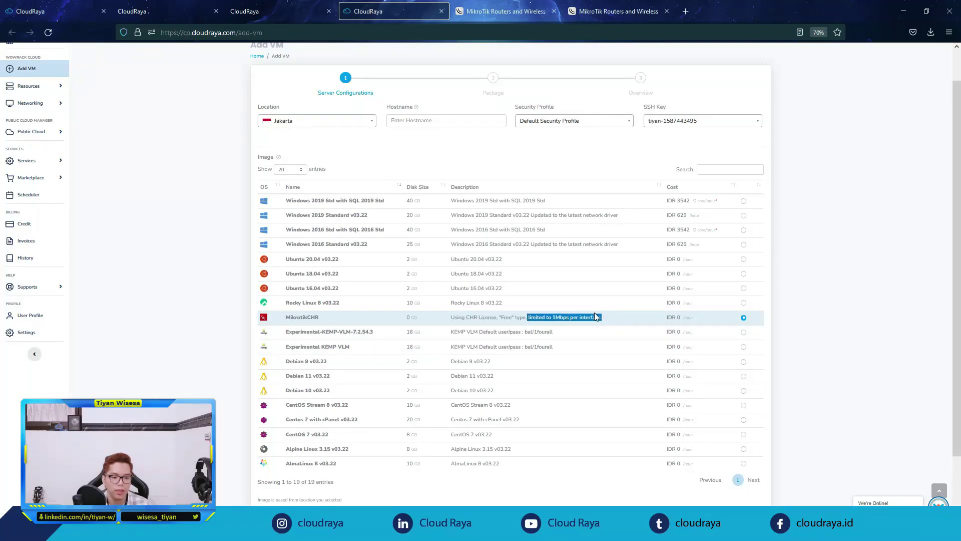
{"action": "left_click", "coordinate": [629, 325]}
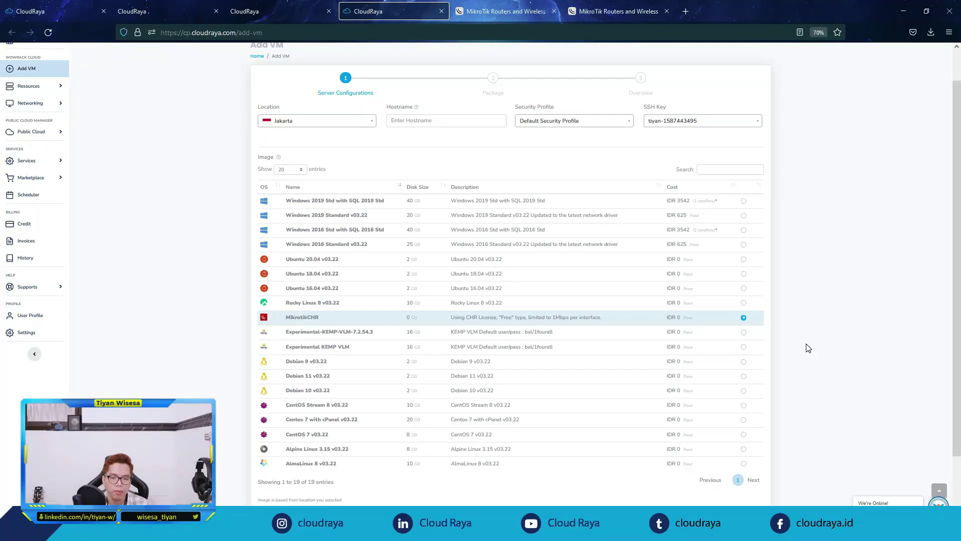
Step: Log in to the MikroTik account on the website's login page
{"action": "left_click", "coordinate": [628, 18]}
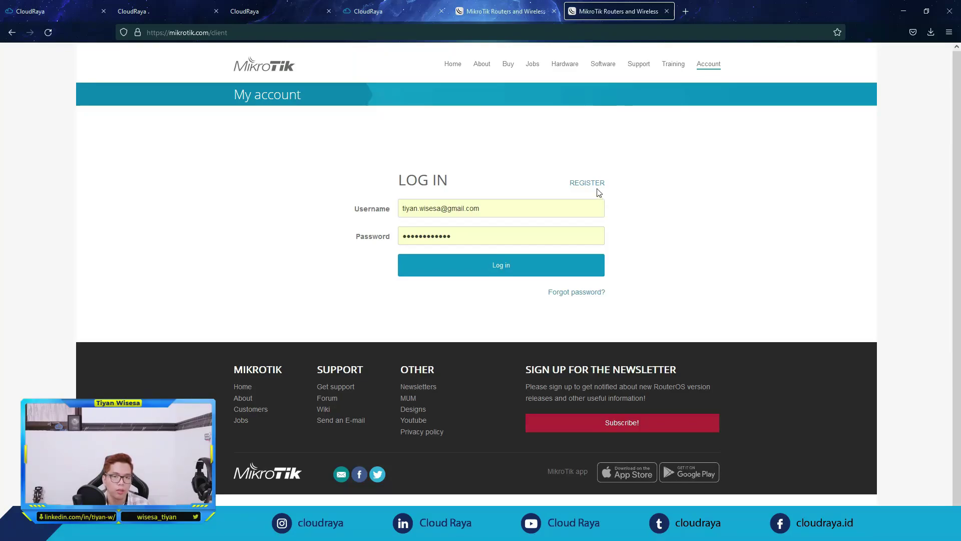
{"action": "left_click", "coordinate": [541, 266]}
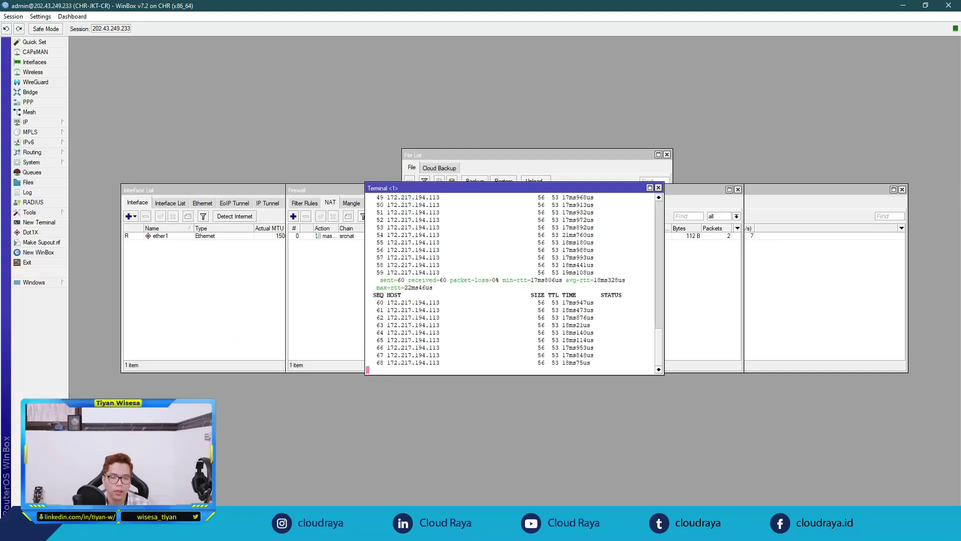
Step: Open the router's System License window showing the current free licence level
{"action": "left_click", "coordinate": [31, 162]}
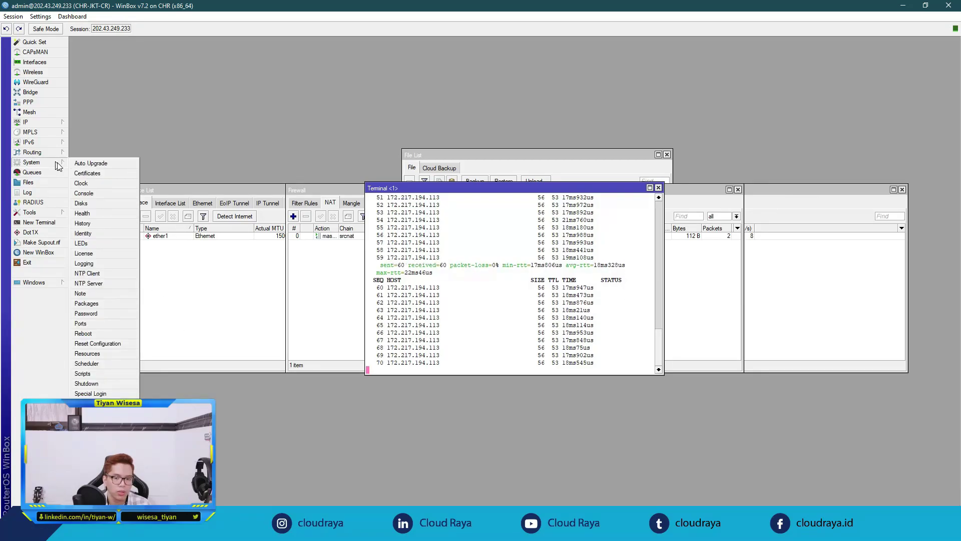
{"action": "left_click", "coordinate": [84, 253]}
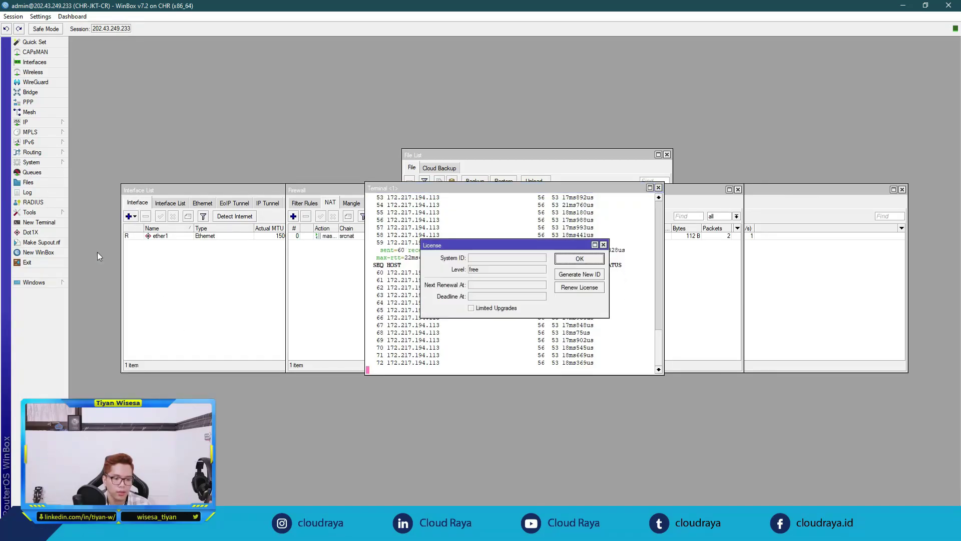
{"action": "left_click_drag", "start_coordinate": [487, 271], "coordinate": [474, 271]}
{"action": "left_click", "coordinate": [473, 272]}
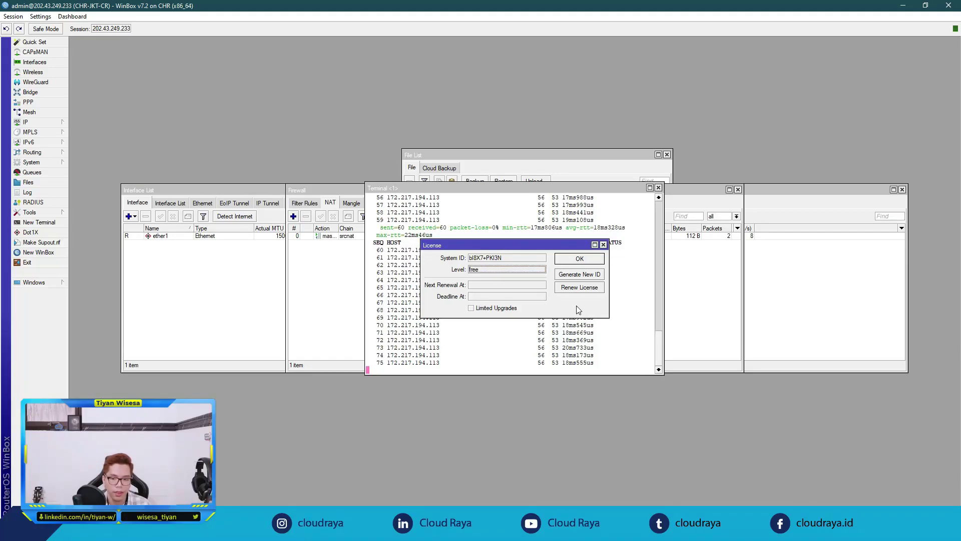
Step: Renew the CHR licence at level P1 using the MikroTik account e-mail and password
{"action": "left_click", "coordinate": [581, 288]}
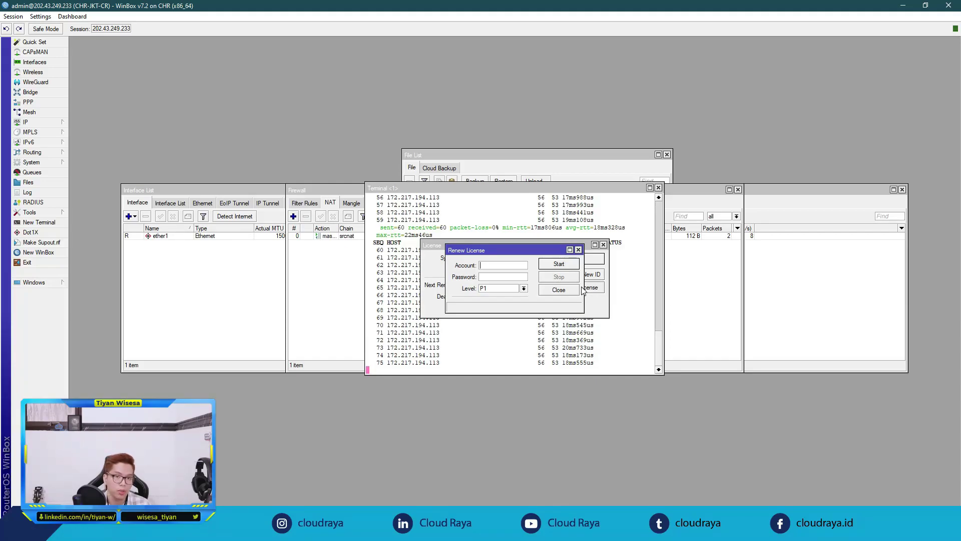
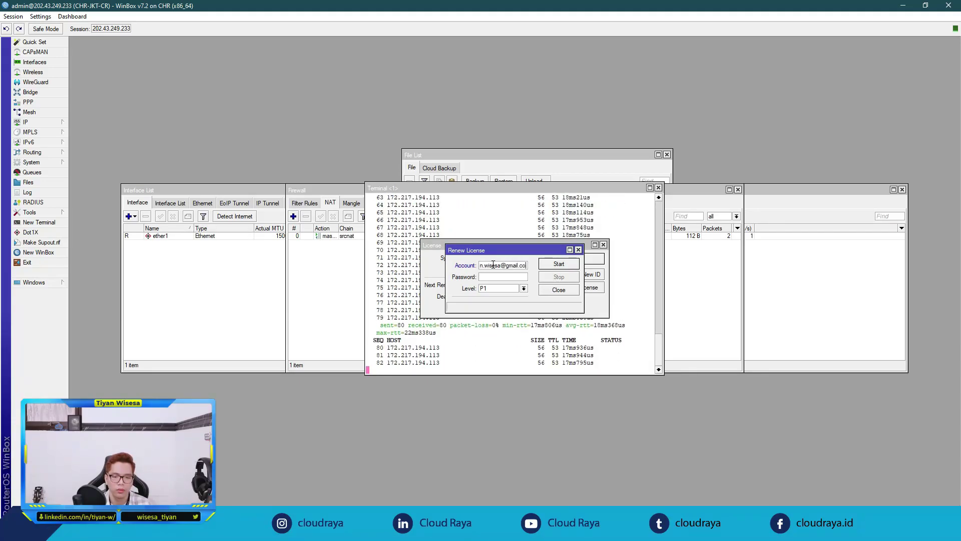
{"action": "key", "text": "Tab"}
{"action": "type", "text": "************"}
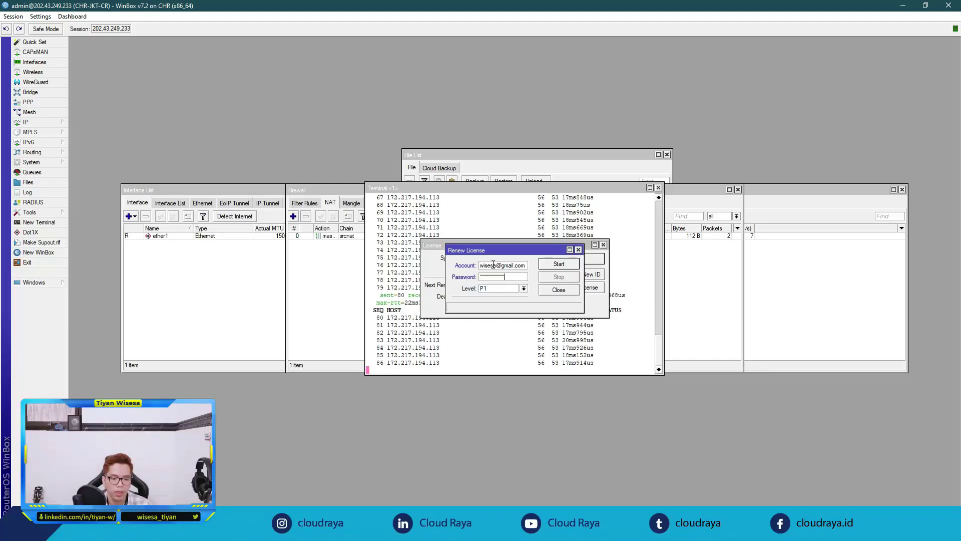
{"action": "left_click", "coordinate": [506, 289]}
{"action": "left_click", "coordinate": [506, 304]}
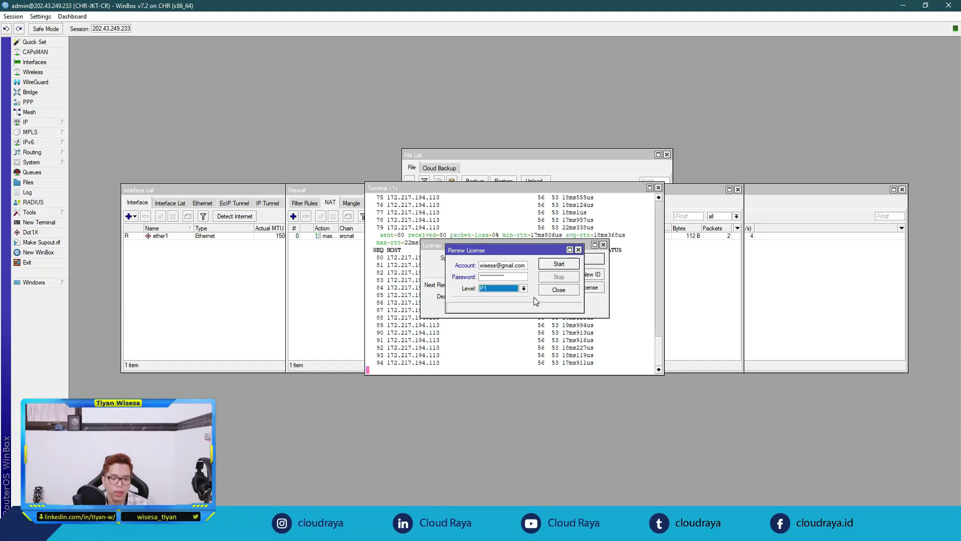
{"action": "left_click", "coordinate": [561, 264]}
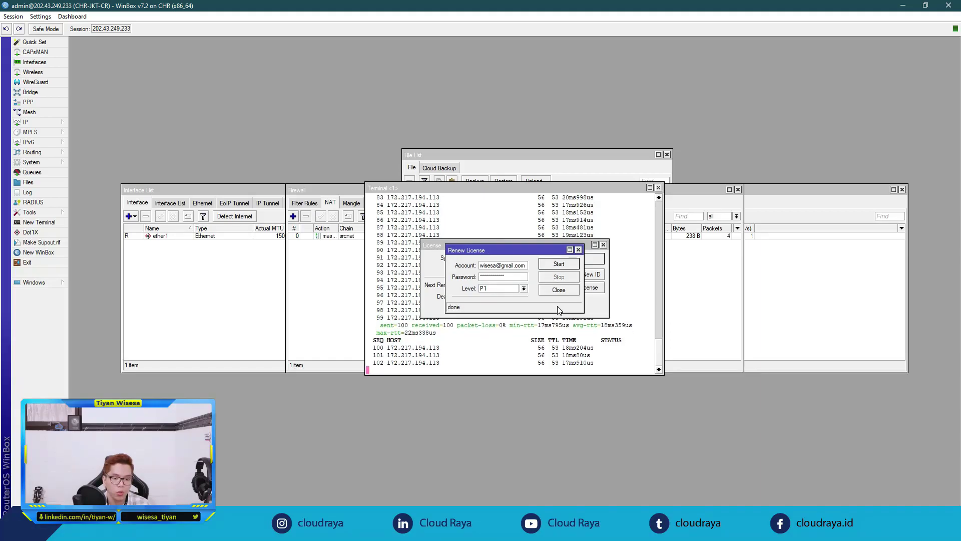
{"action": "left_click", "coordinate": [470, 311]}
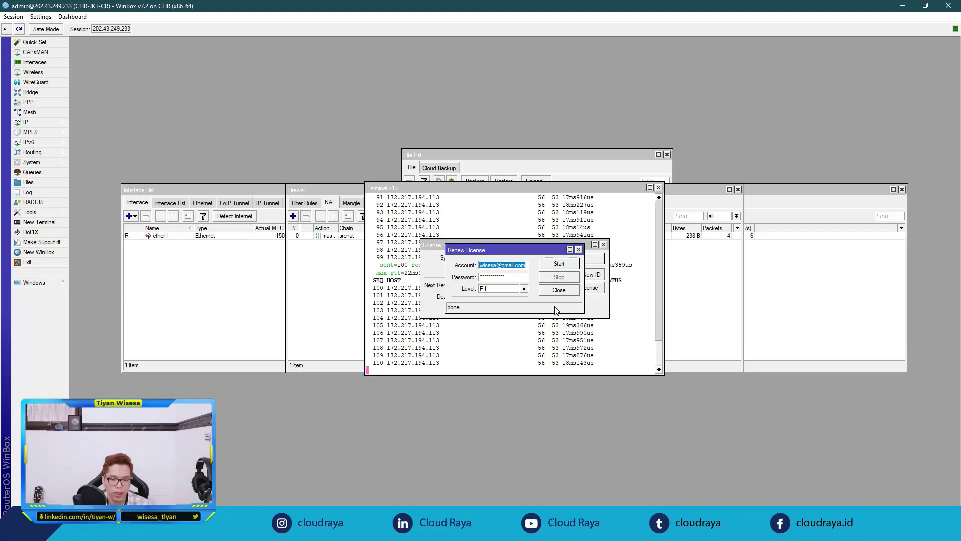
{"action": "left_click", "coordinate": [359, 529]}
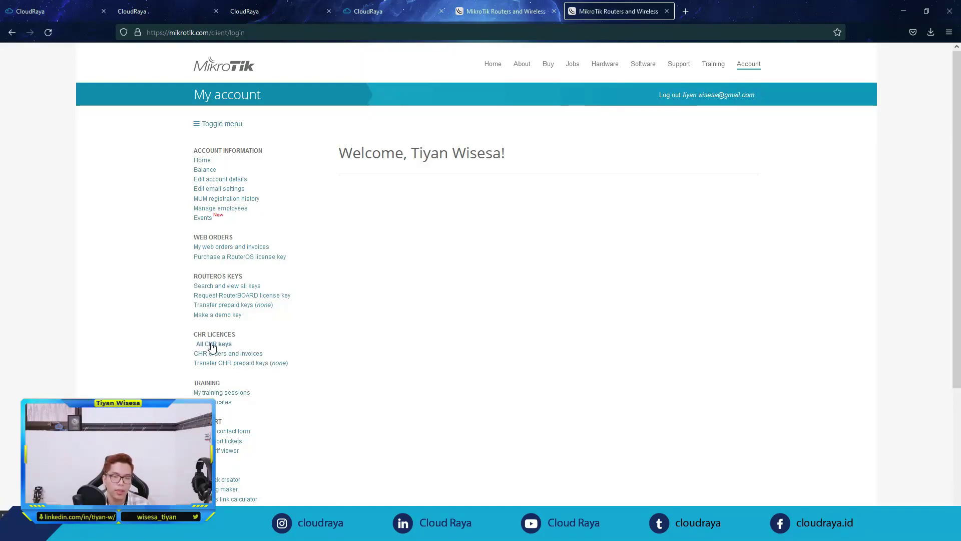
Step: Open the All CHR keys list under CHR Licences on the account page
{"action": "left_click", "coordinate": [212, 345]}
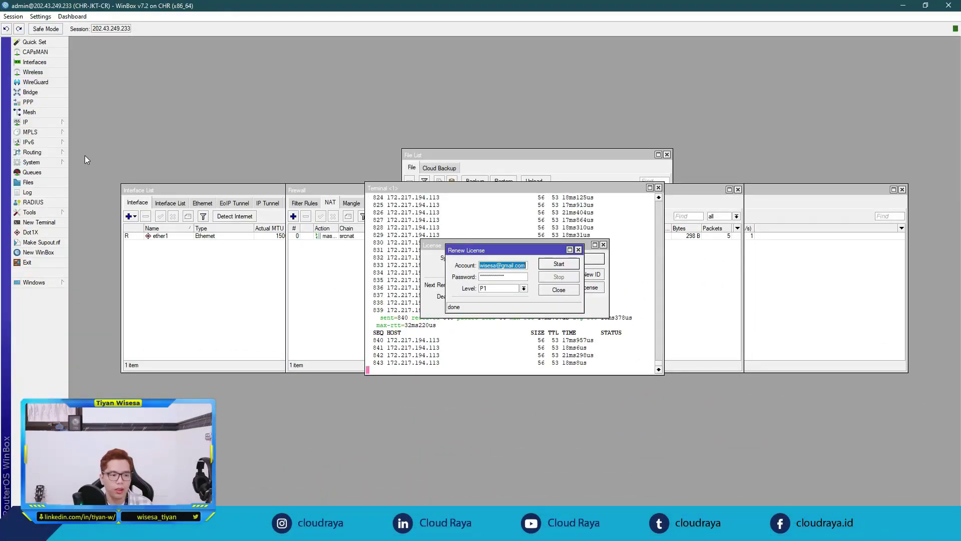
Step: Enable the PPP L2TP server with Use IPsec set to yes and an IPsec secret, then save
{"action": "left_click", "coordinate": [50, 102]}
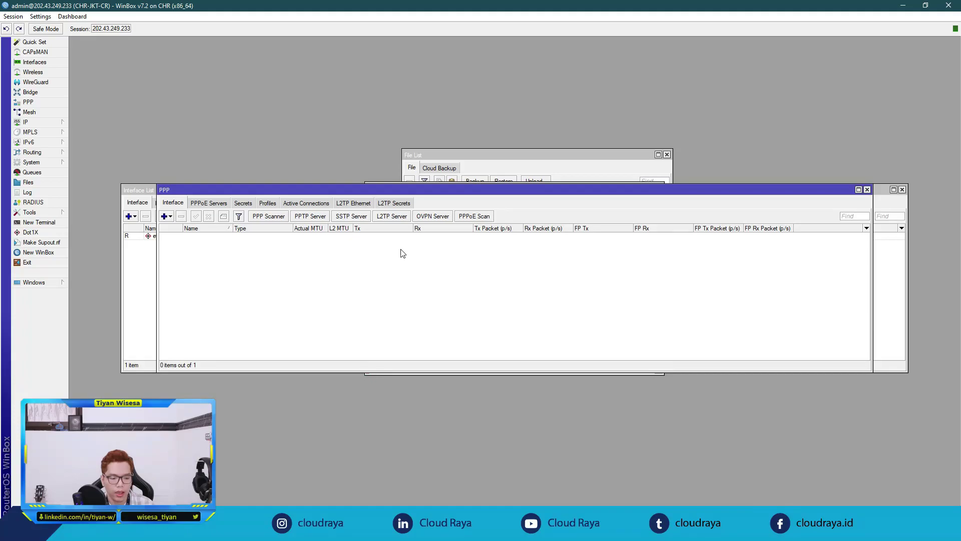
{"action": "left_click", "coordinate": [392, 216]}
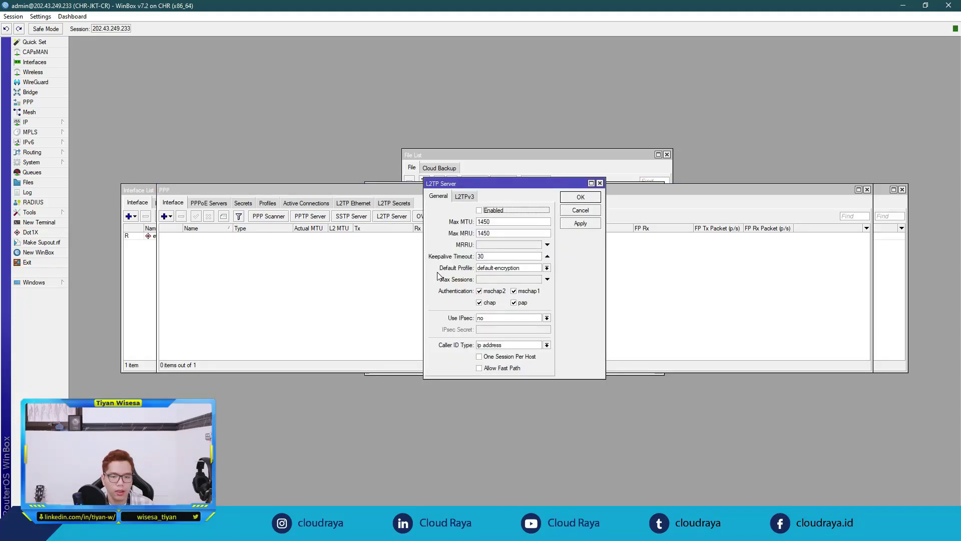
{"action": "left_click", "coordinate": [479, 211]}
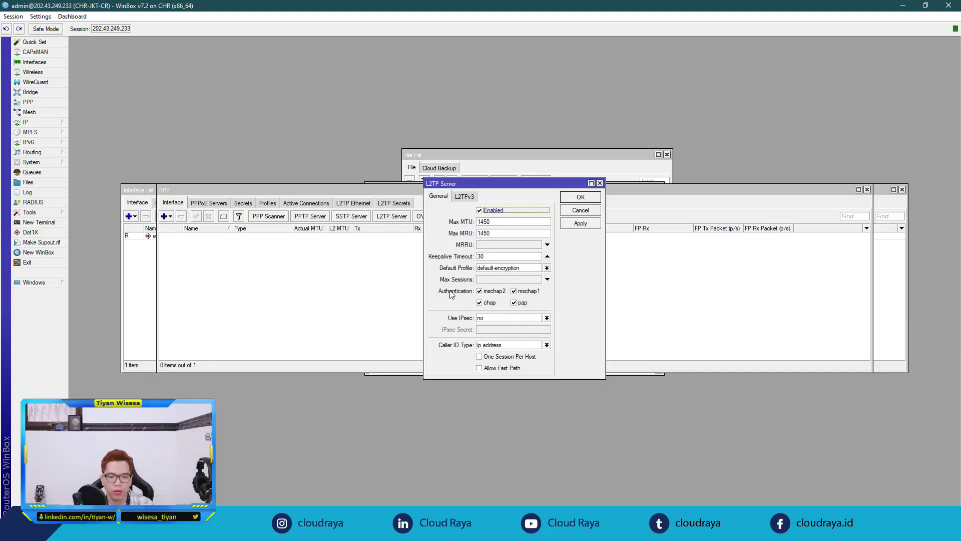
{"action": "left_click", "coordinate": [489, 303]}
{"action": "left_click", "coordinate": [522, 303]}
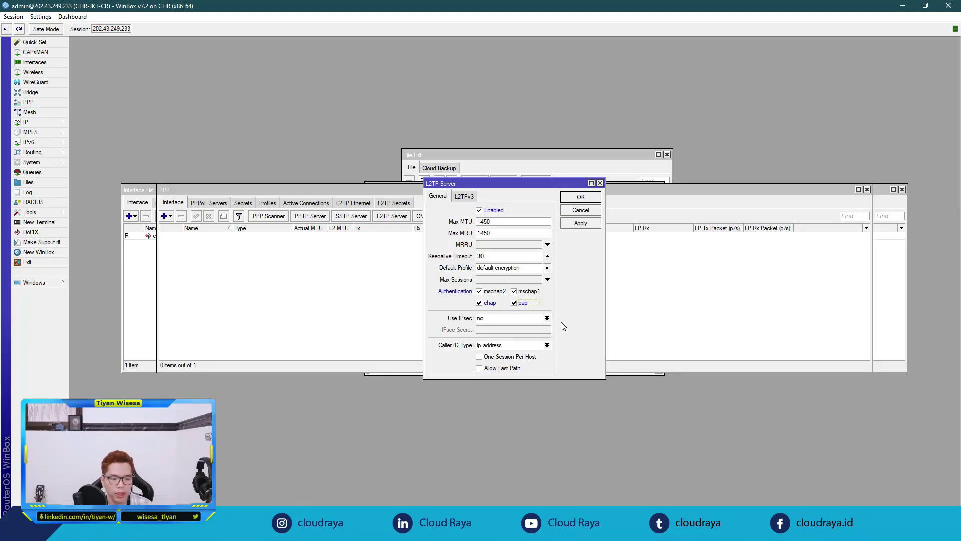
{"action": "left_click", "coordinate": [547, 317]}
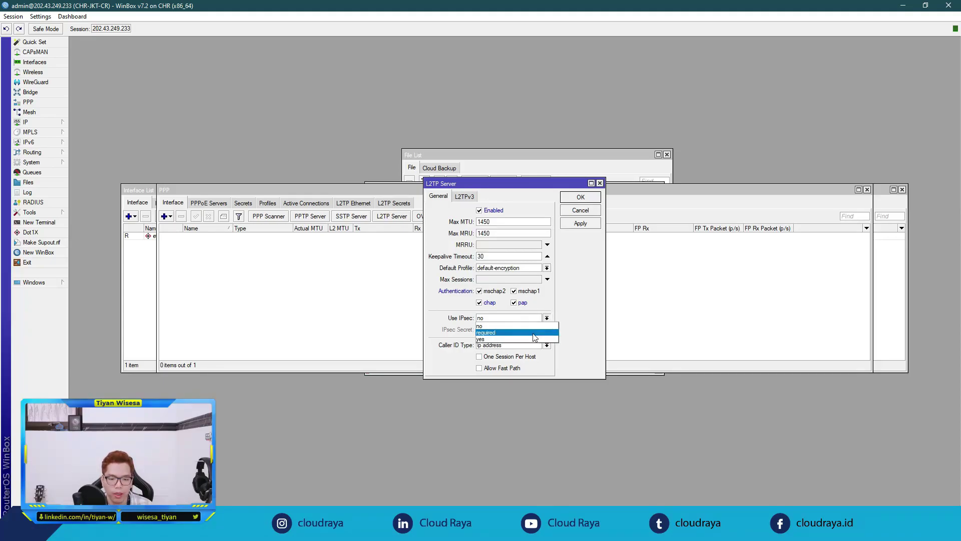
{"action": "left_click", "coordinate": [530, 331]}
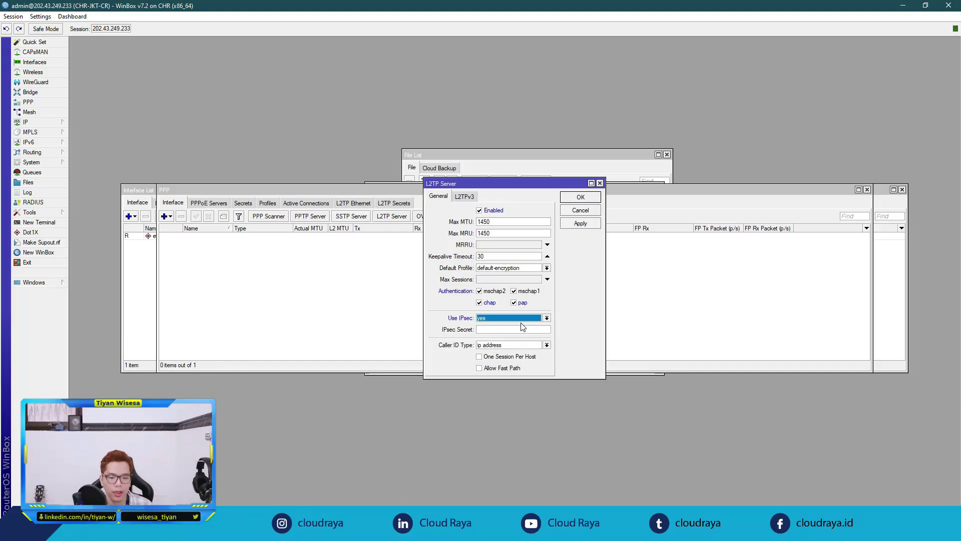
{"action": "left_click", "coordinate": [523, 328]}
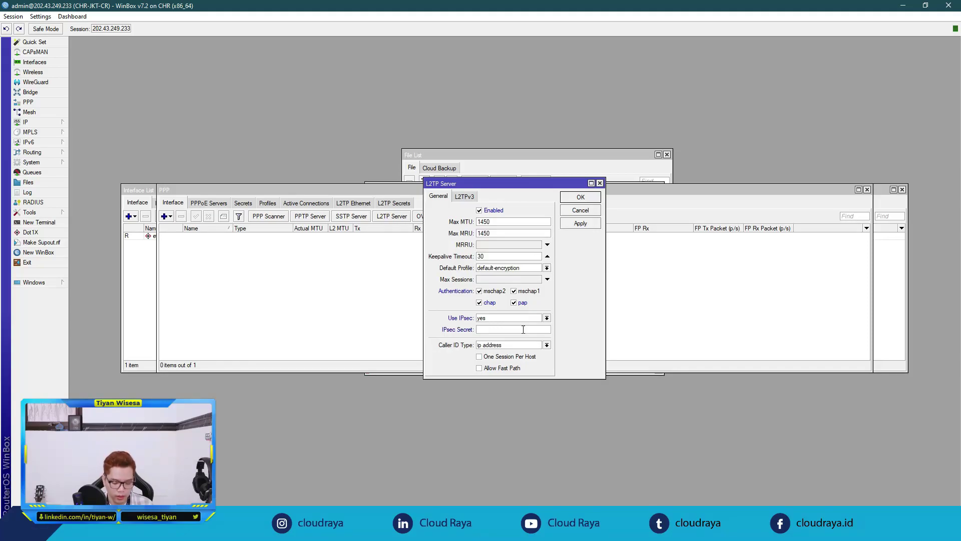
{"action": "type", "text": "***"}
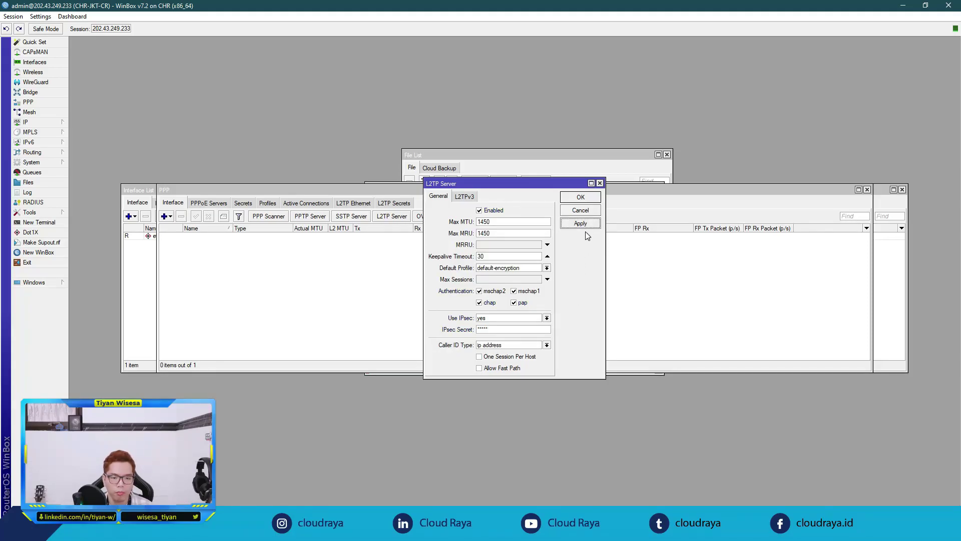
{"action": "left_click", "coordinate": [584, 197]}
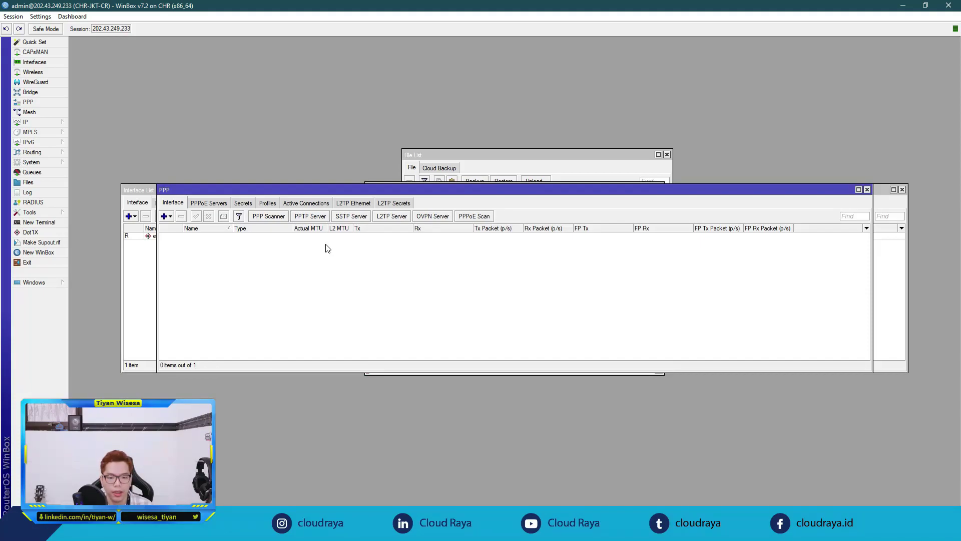
Step: Create a new PPP profile named l2tp-profile with local address 192.168.23.1
{"action": "left_click", "coordinate": [268, 203]}
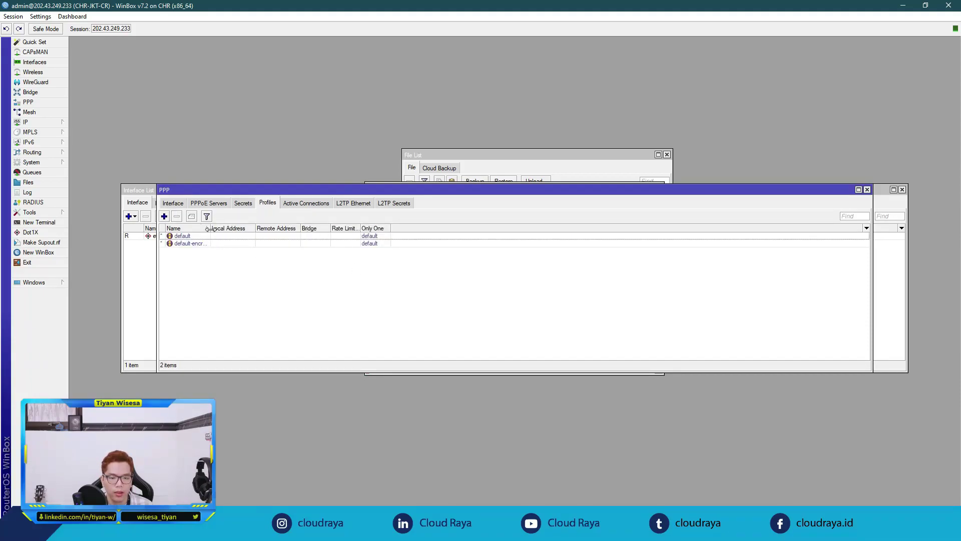
{"action": "left_click_drag", "start_coordinate": [210, 230], "coordinate": [229, 230]}
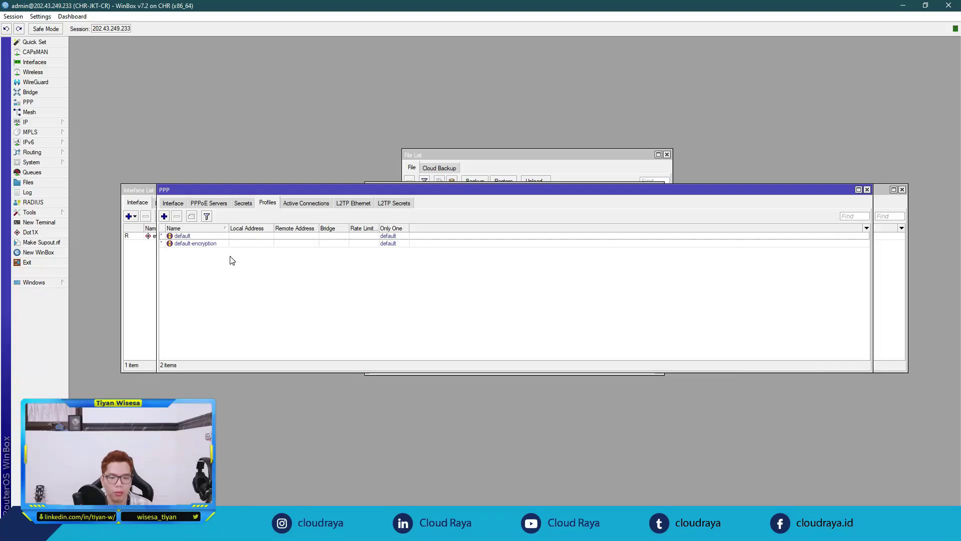
{"action": "left_click", "coordinate": [164, 216]}
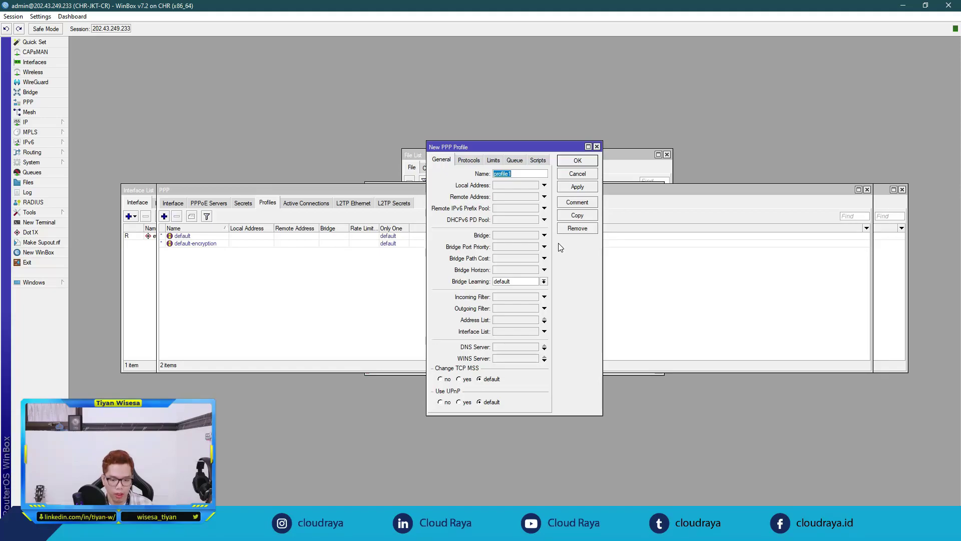
{"action": "type", "text": "l2tp-pr"}
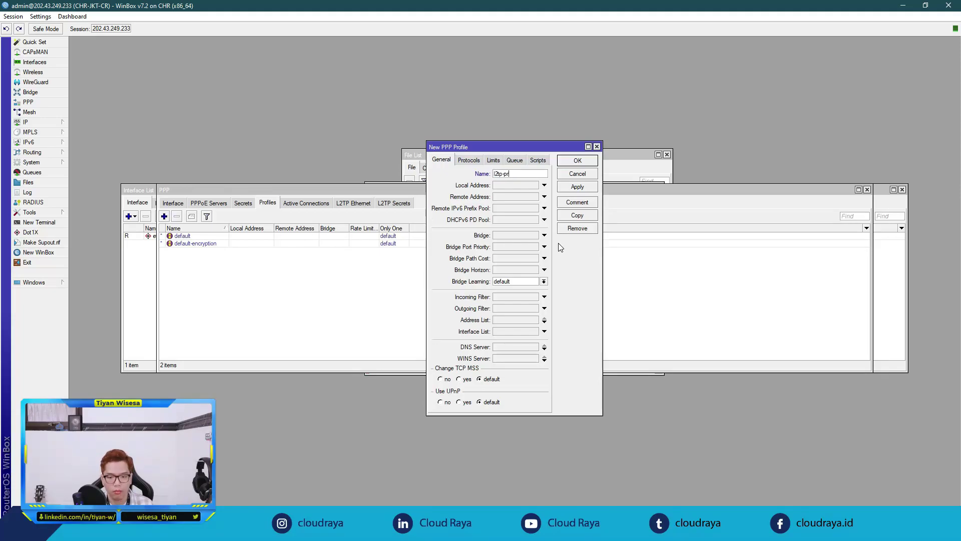
{"action": "type", "text": "ofile"}
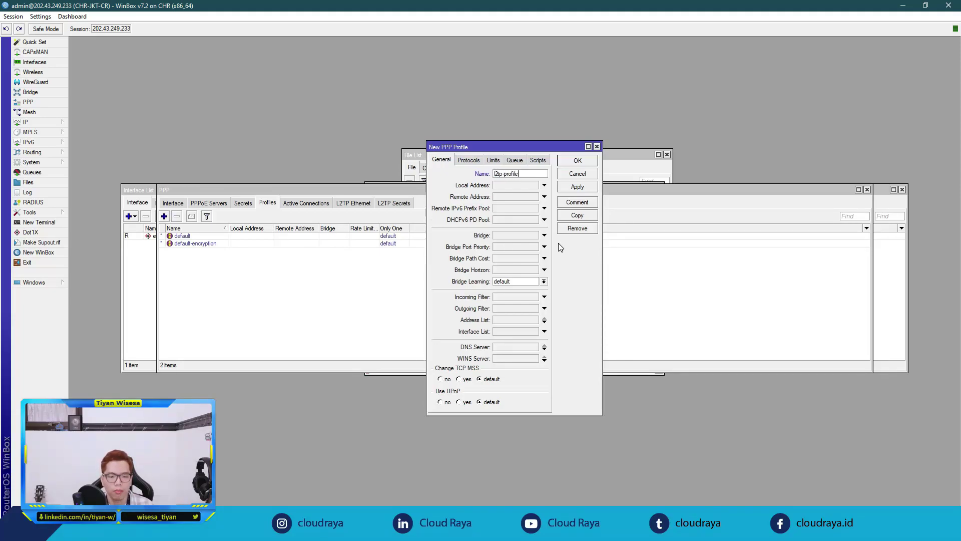
{"action": "left_click", "coordinate": [522, 185]}
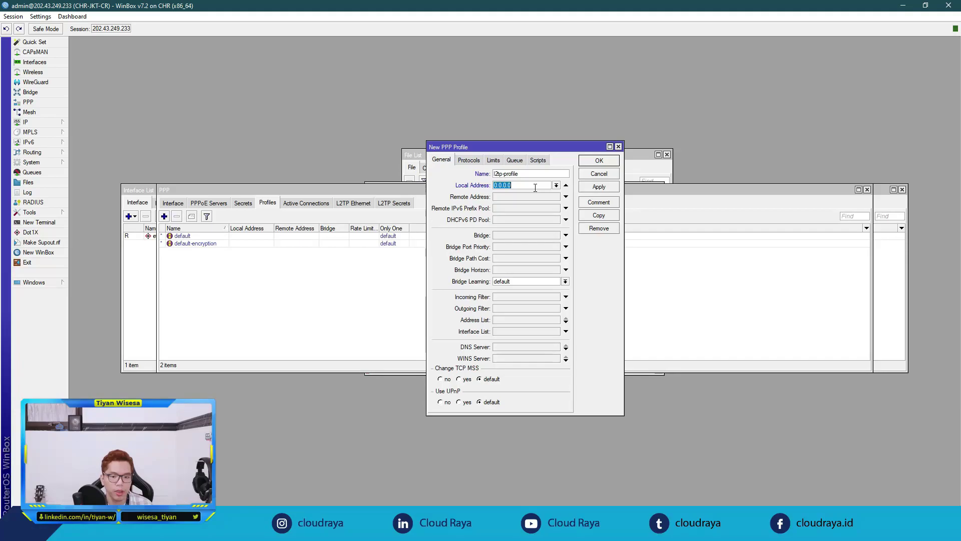
{"action": "type", "text": "19"}
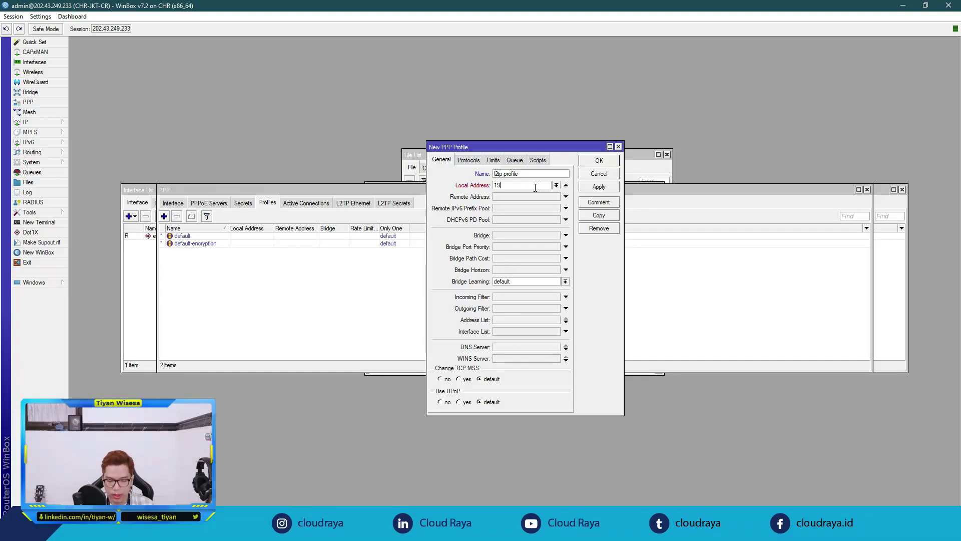
{"action": "type", "text": "2.168.23.1"}
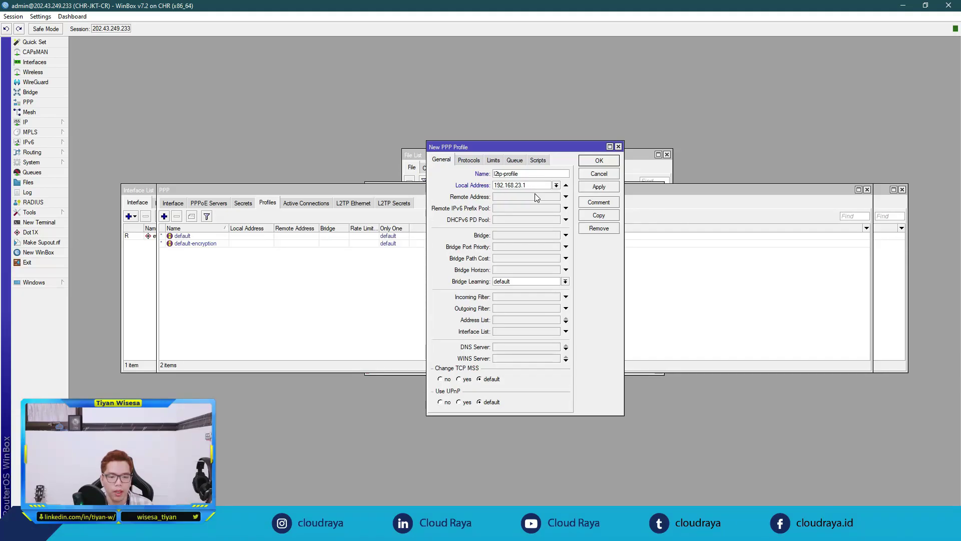
{"action": "left_click", "coordinate": [534, 195]}
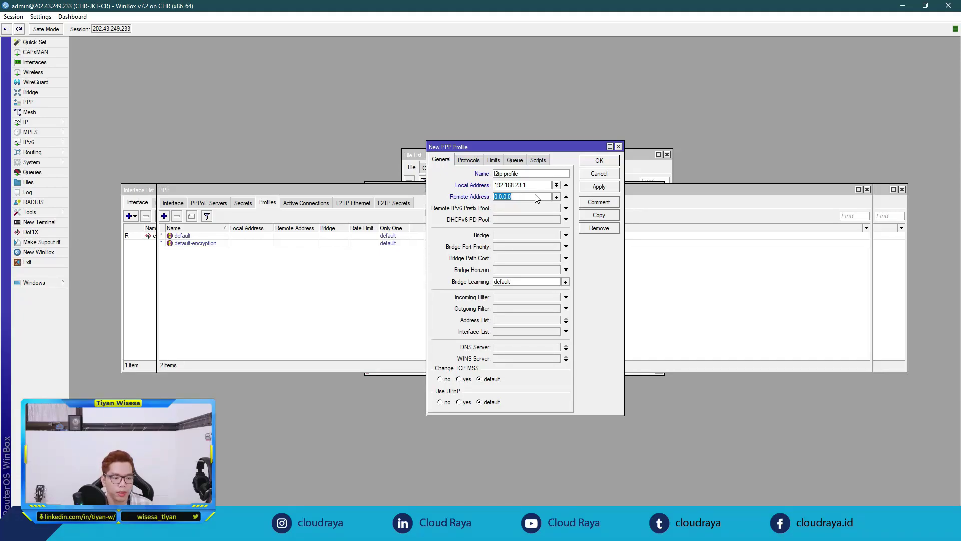
Step: Create the IP pool l2tp-client with range 192.168.23.2-192.168.23.254
{"action": "left_click", "coordinate": [55, 122]}
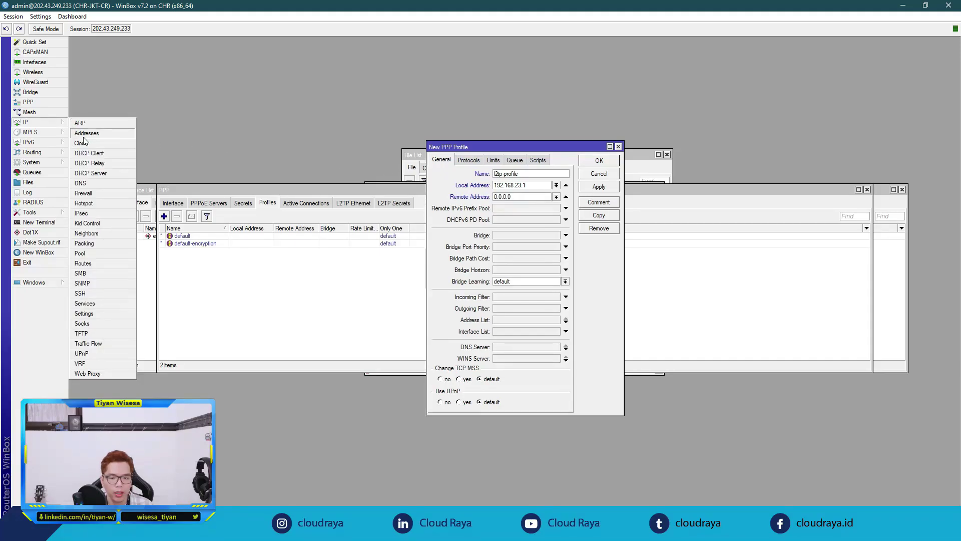
{"action": "left_click", "coordinate": [100, 253]}
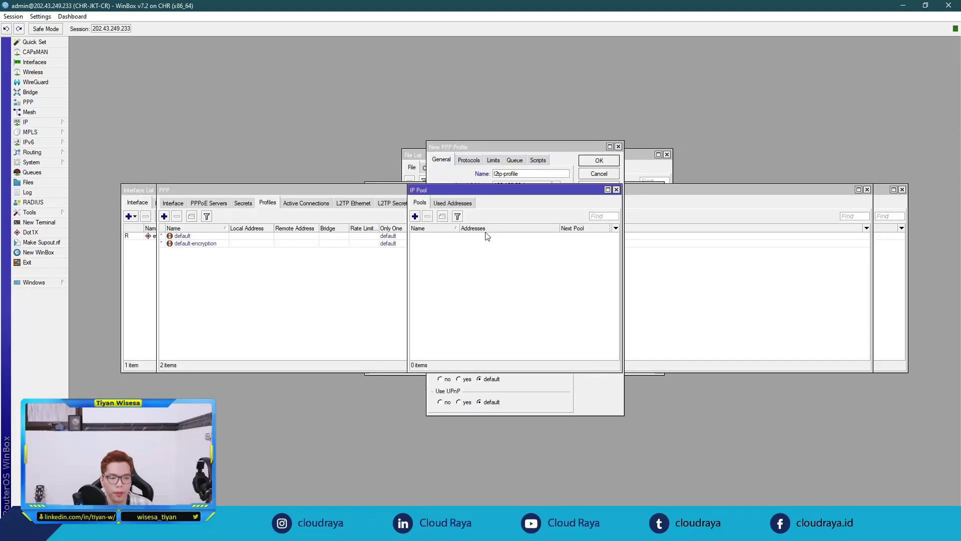
{"action": "left_click_drag", "start_coordinate": [500, 189], "coordinate": [723, 214]}
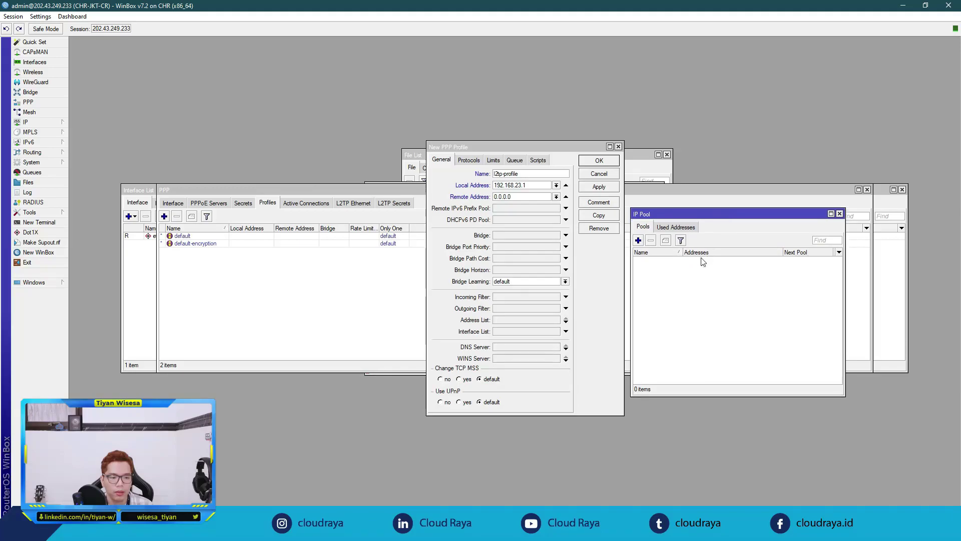
{"action": "left_click", "coordinate": [638, 241]}
{"action": "left_click_drag", "start_coordinate": [523, 233], "coordinate": [759, 283]}
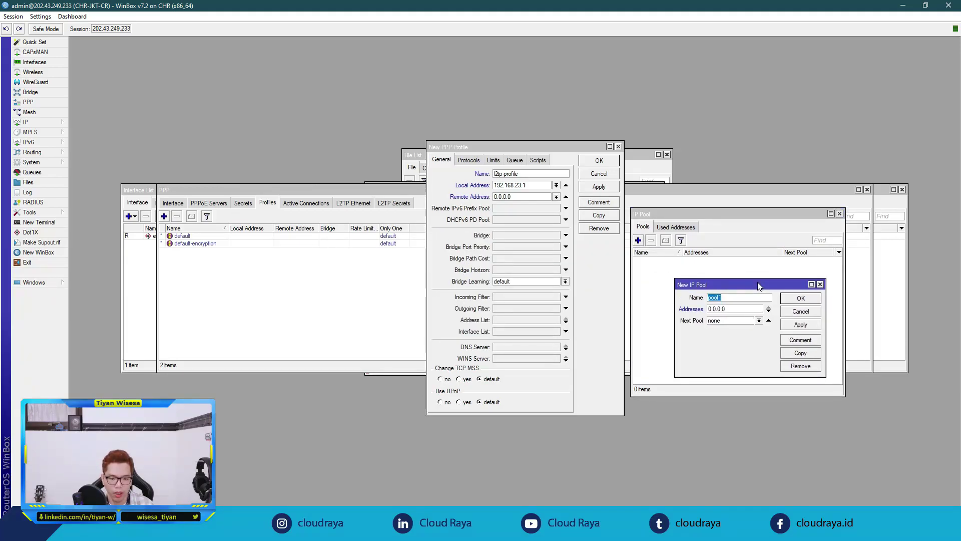
{"action": "type", "text": "l2tp"}
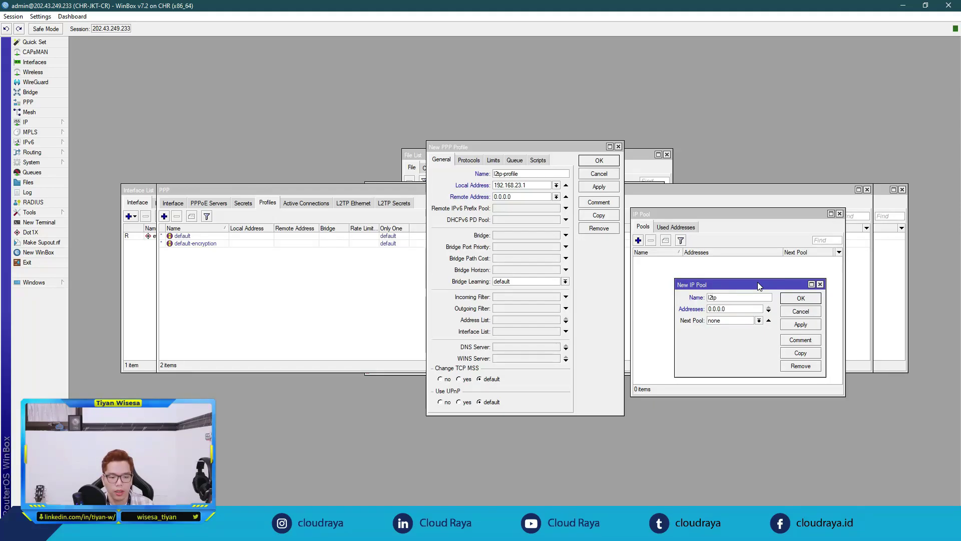
{"action": "type", "text": "-cli"}
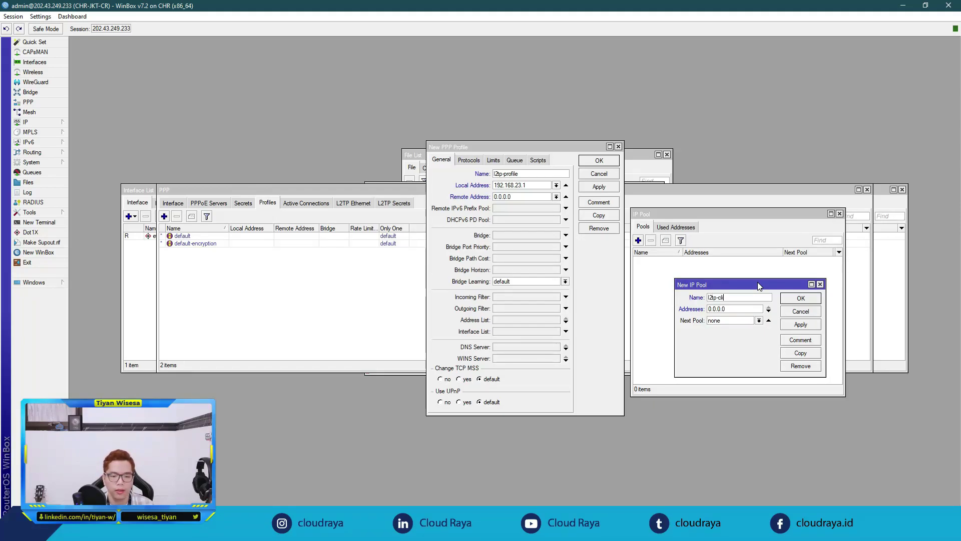
{"action": "type", "text": "ent"}
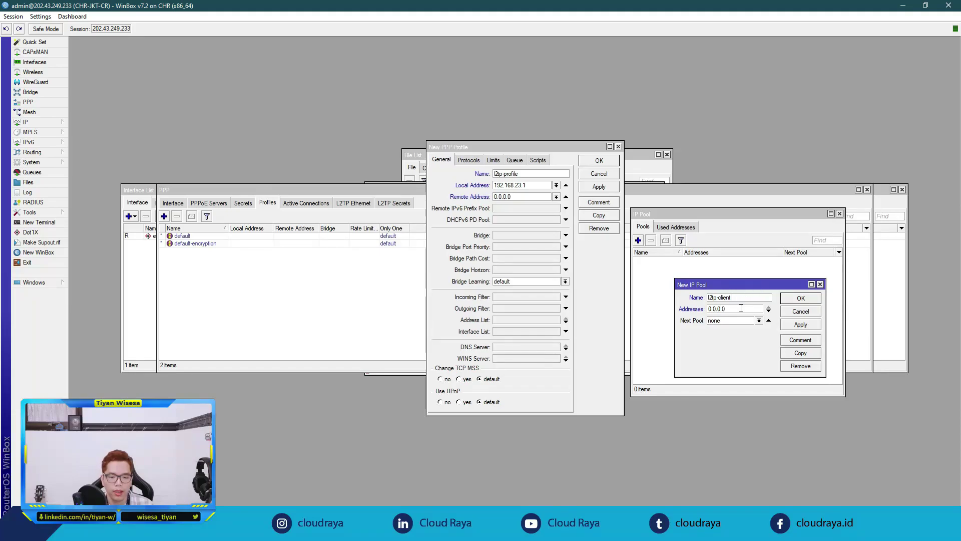
{"action": "key", "text": "Tab"}
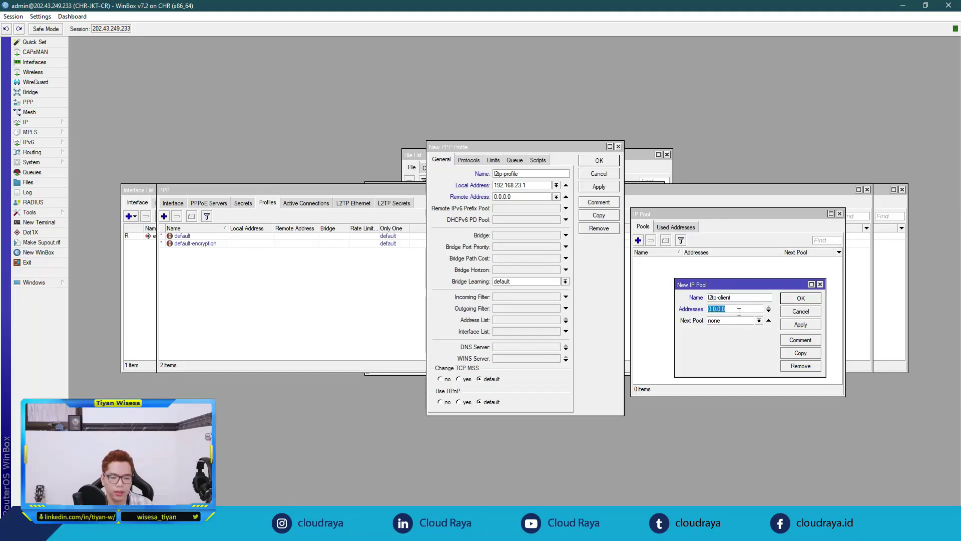
{"action": "type", "text": "192"}
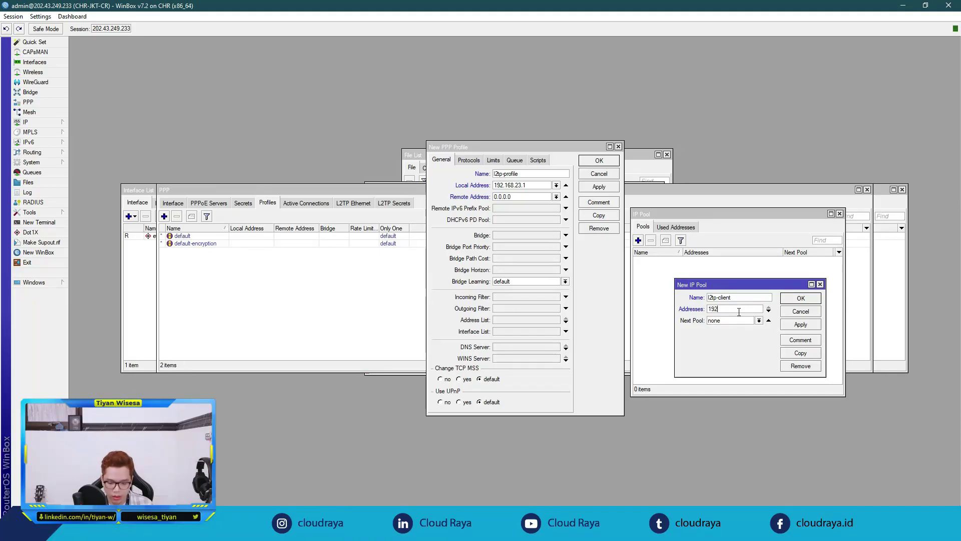
{"action": "type", "text": ".168."}
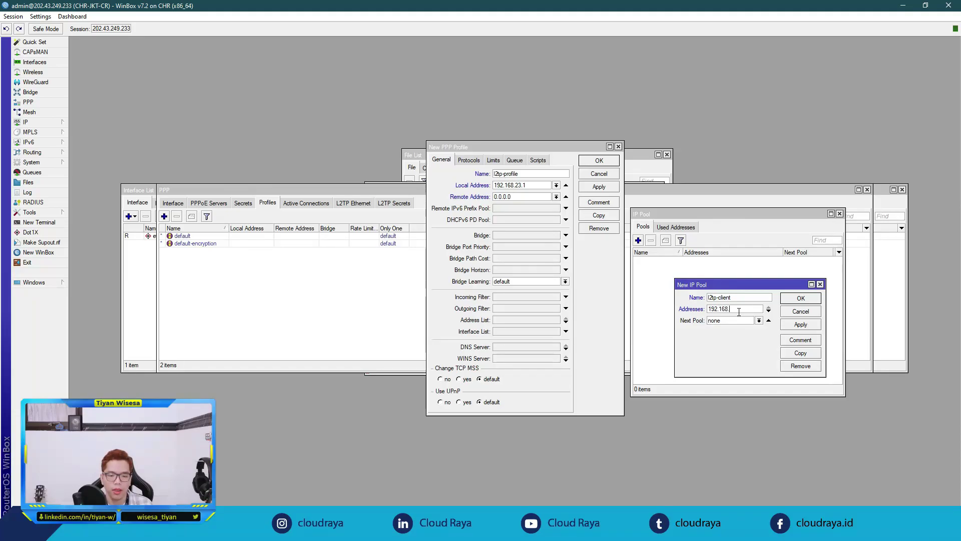
{"action": "type", "text": "23.2-1"}
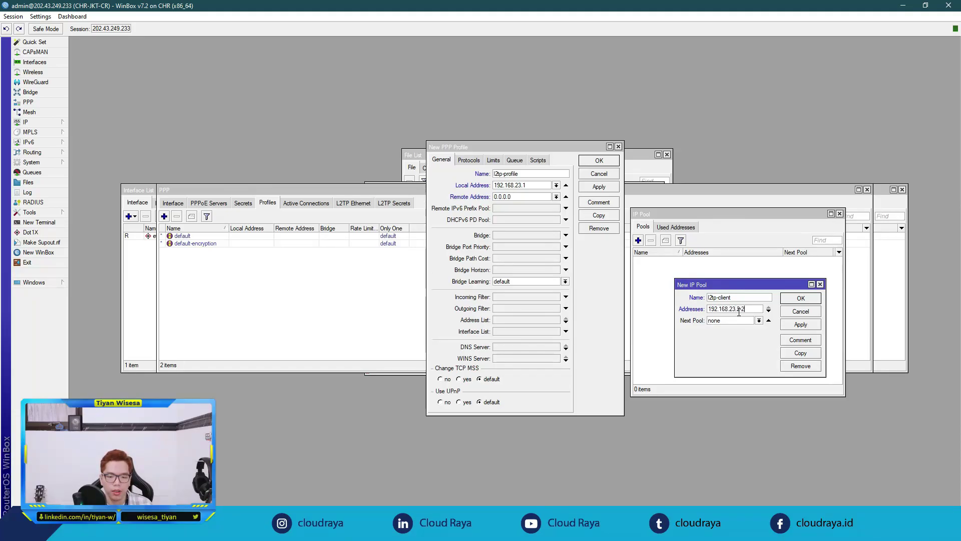
{"action": "type", "text": "92.168.23.254"}
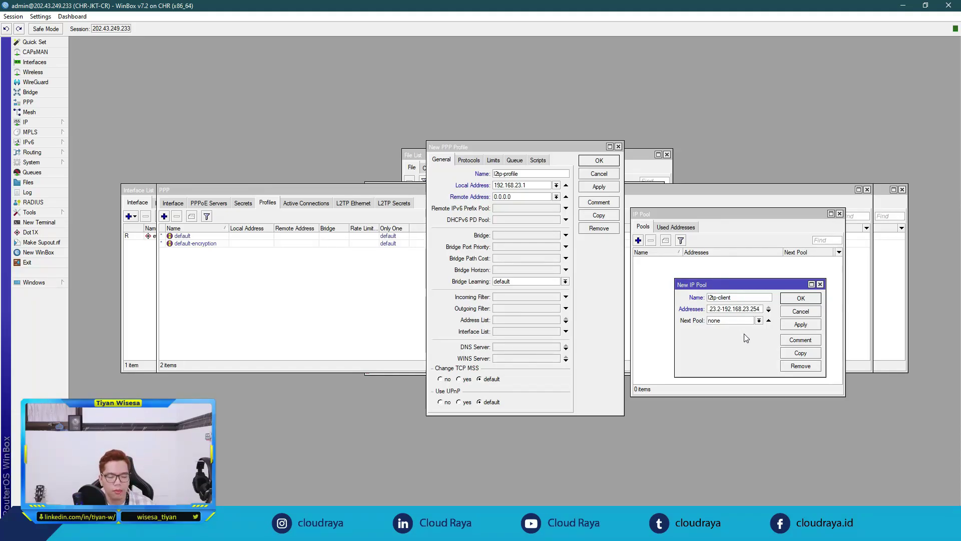
{"action": "left_click", "coordinate": [794, 325]}
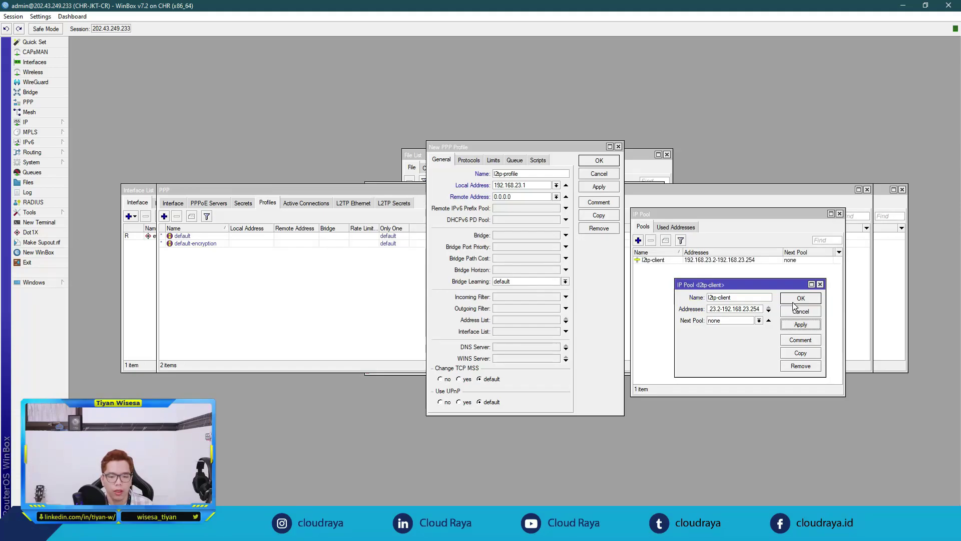
{"action": "left_click", "coordinate": [793, 302]}
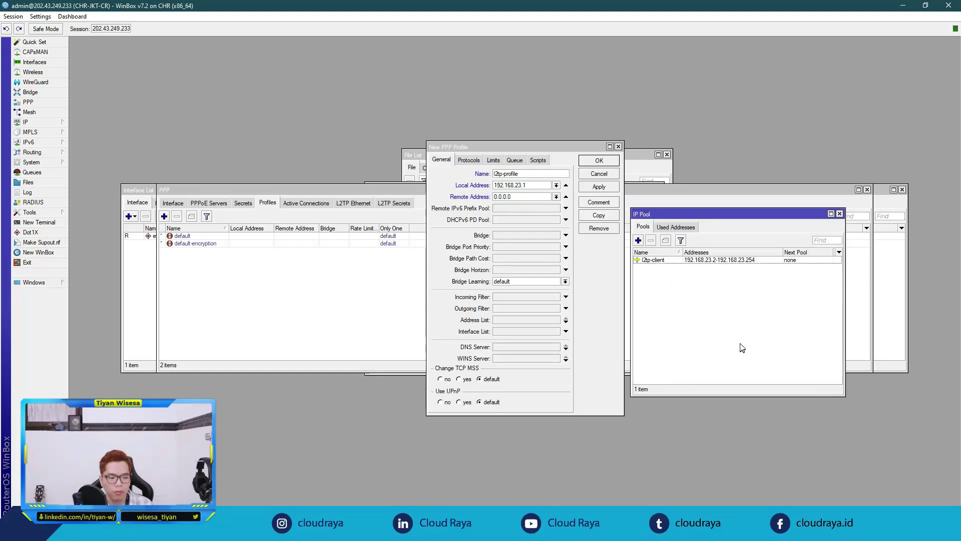
Step: Set l2tp-profile's remote address to the l2tp-client pool and save the profile
{"action": "left_click", "coordinate": [539, 146]}
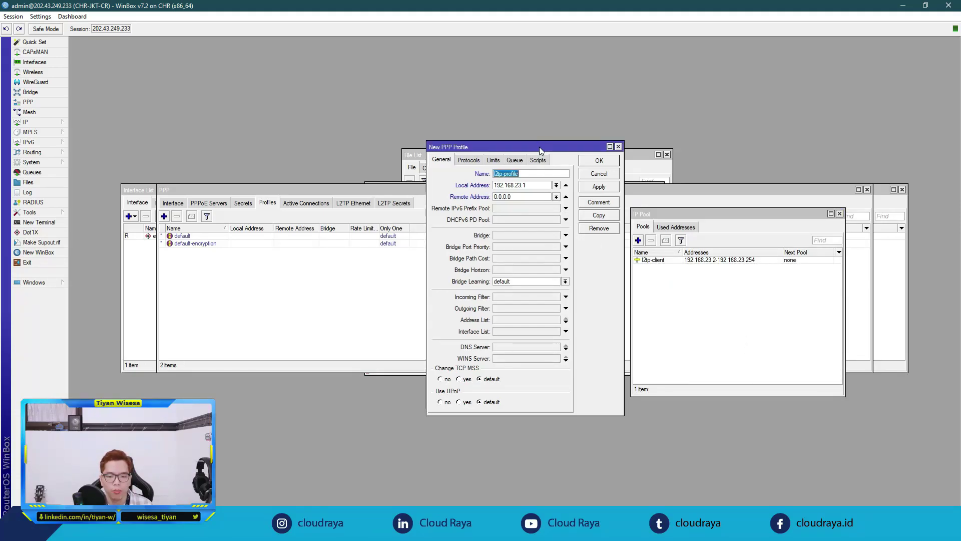
{"action": "left_click", "coordinate": [557, 197]}
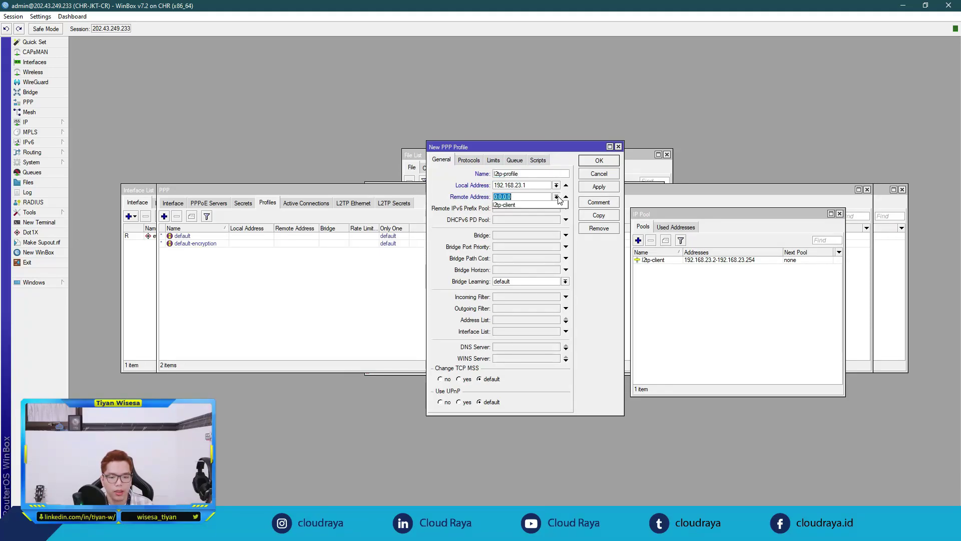
{"action": "left_click", "coordinate": [512, 205]}
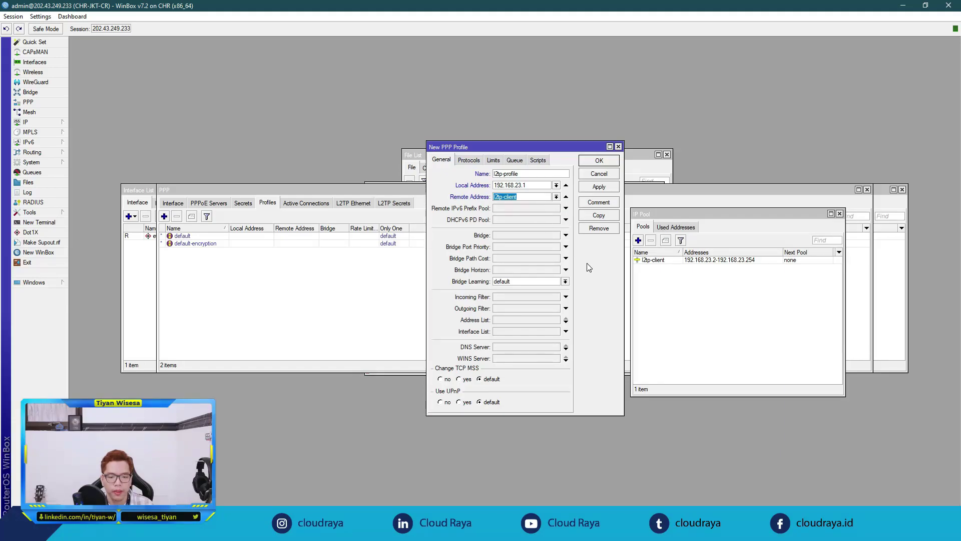
{"action": "left_click", "coordinate": [600, 186]}
{"action": "left_click", "coordinate": [599, 160]}
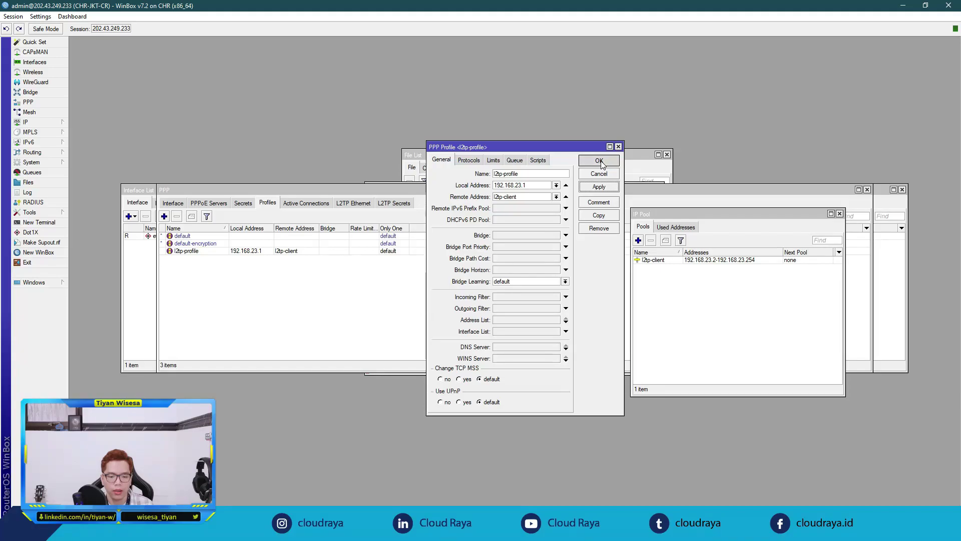
{"action": "left_click", "coordinate": [371, 305]}
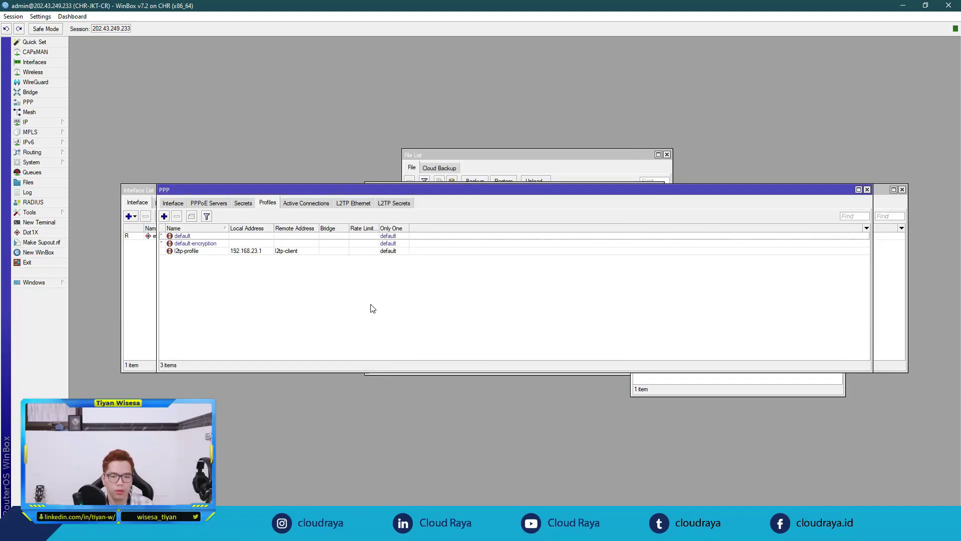
{"action": "left_click", "coordinate": [243, 203]}
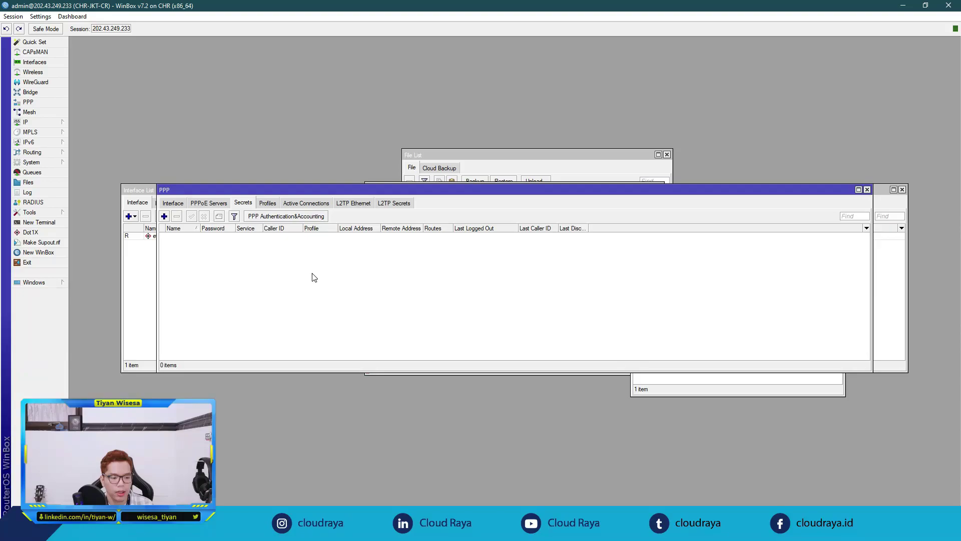
Step: Start a new PPP secret named office-a-l2tp and paste in its password
{"action": "left_click", "coordinate": [164, 216]}
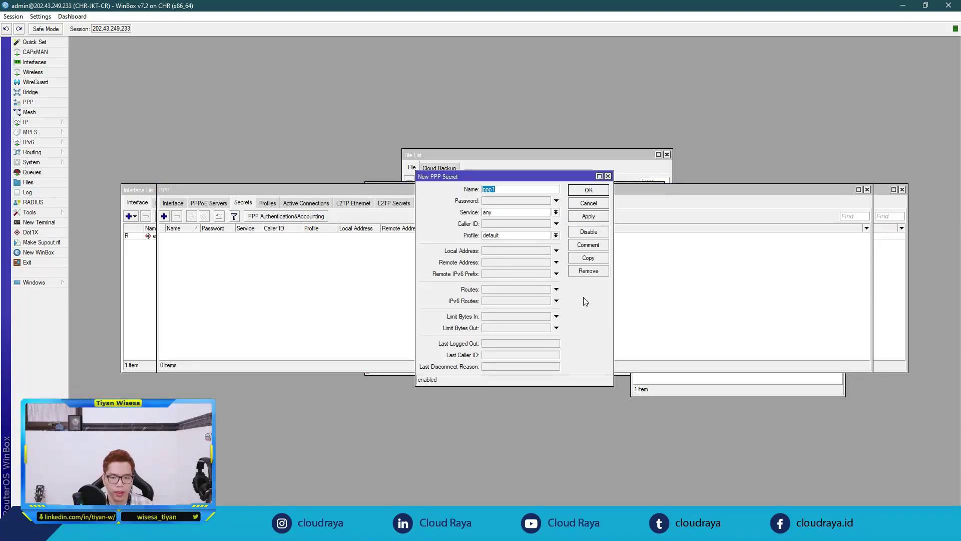
{"action": "type", "text": "office"}
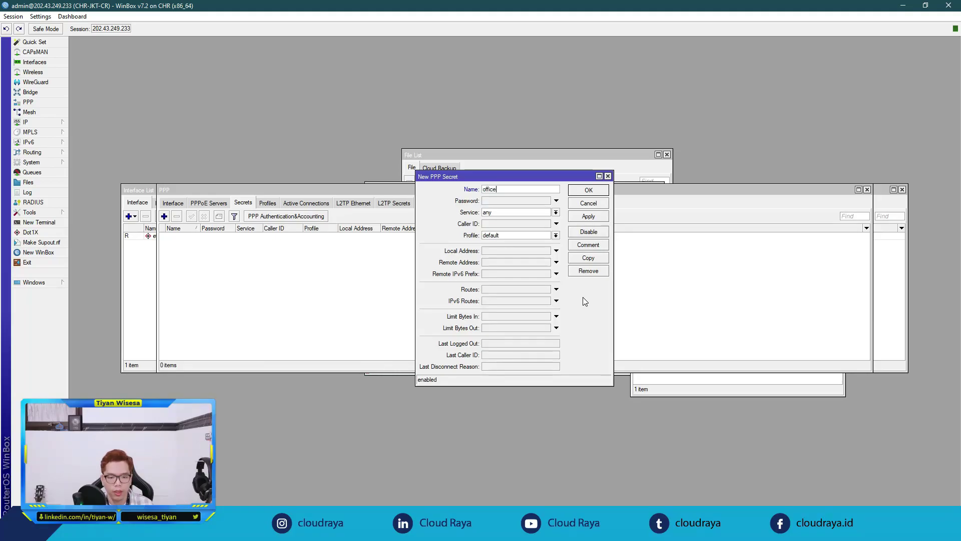
{"action": "type", "text": "-a-l2tp"}
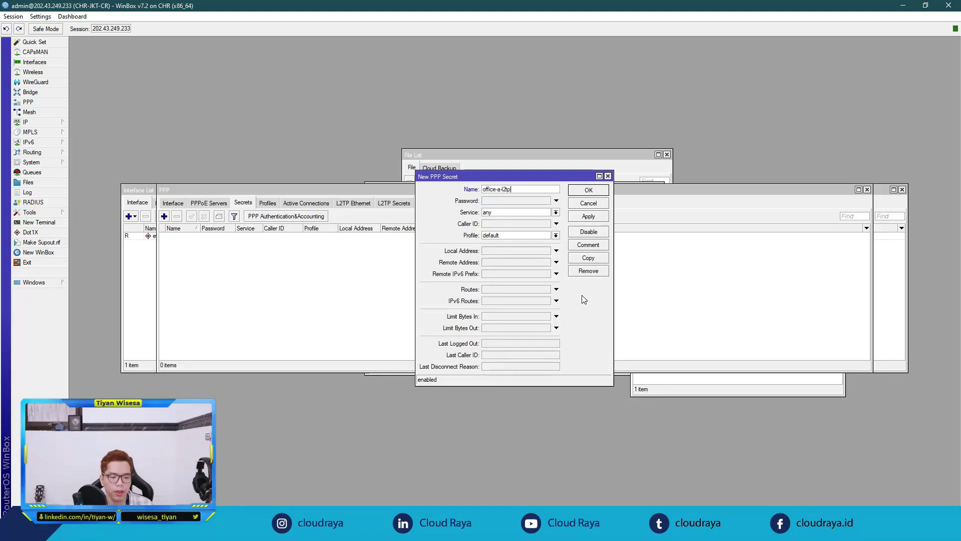
{"action": "double_click", "coordinate": [546, 191]}
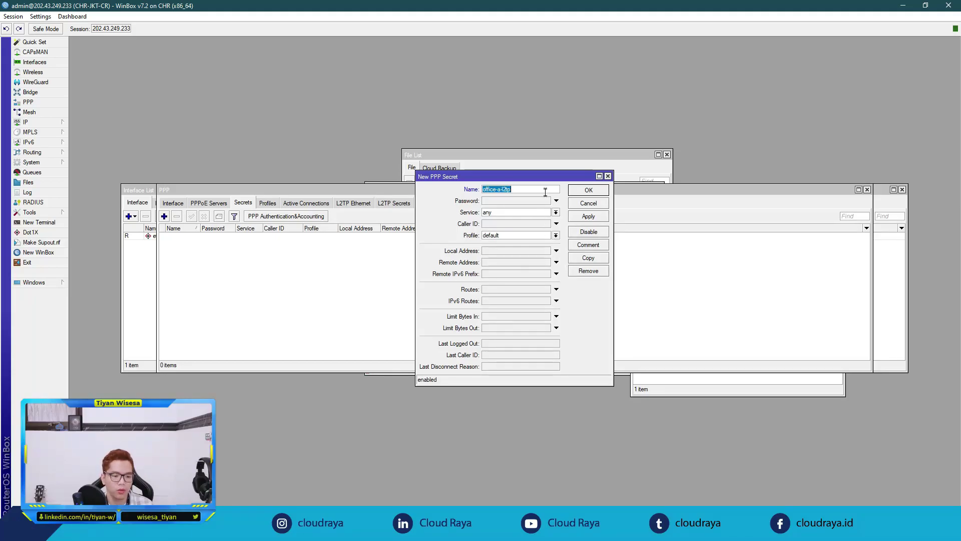
{"action": "left_click", "coordinate": [533, 198]}
{"action": "key", "text": "ctrl+v"}
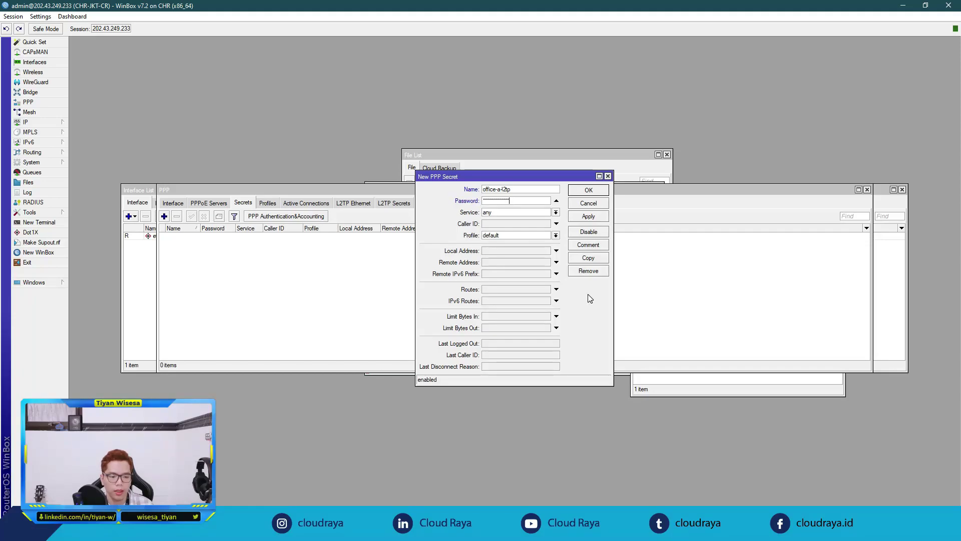
Step: Set the secret's service to l2tp and profile to l2tp-profile, then save it
{"action": "left_click", "coordinate": [556, 212]}
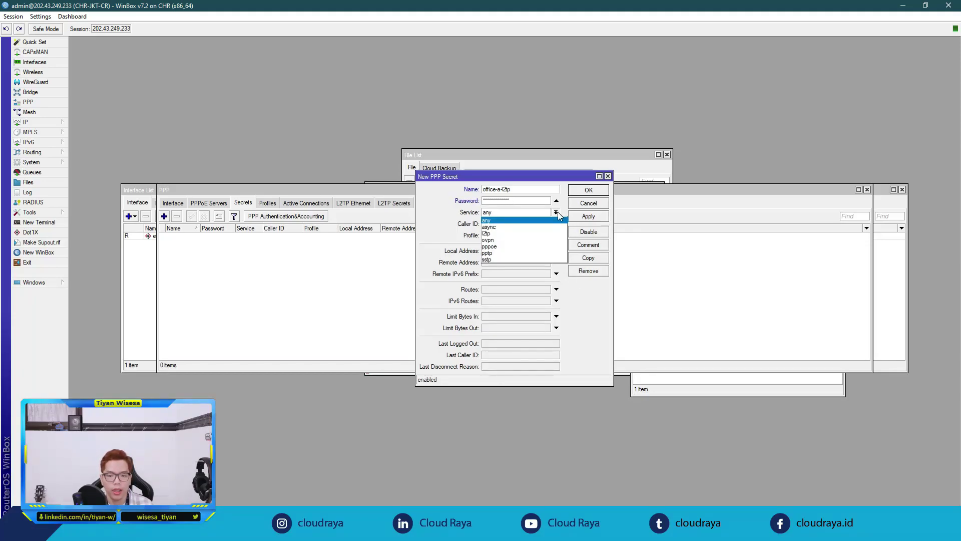
{"action": "left_click", "coordinate": [487, 233]}
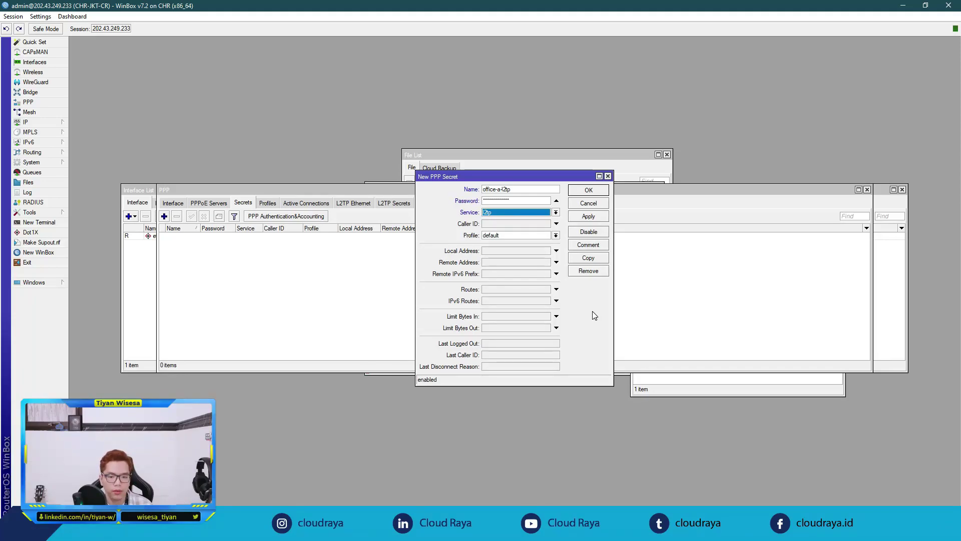
{"action": "left_click", "coordinate": [537, 213]}
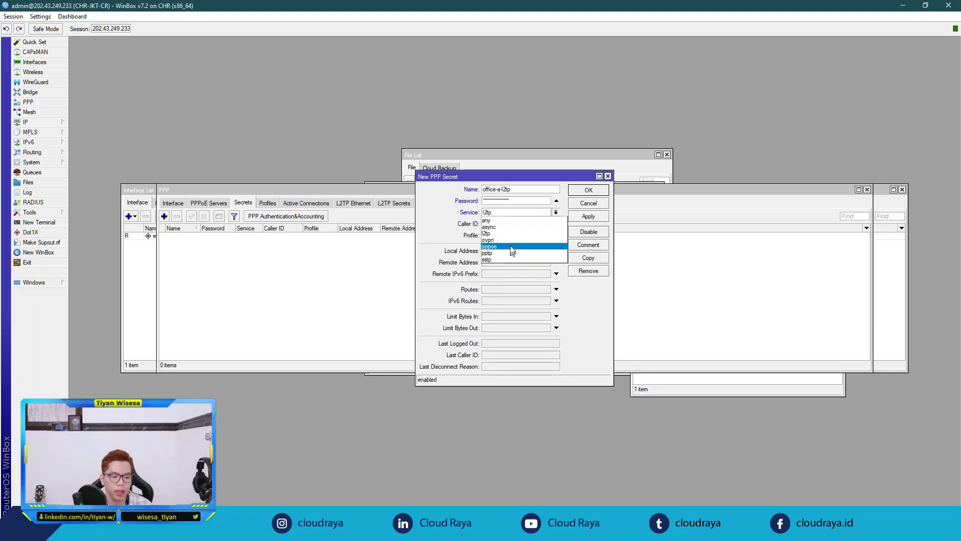
{"action": "left_click", "coordinate": [576, 289]}
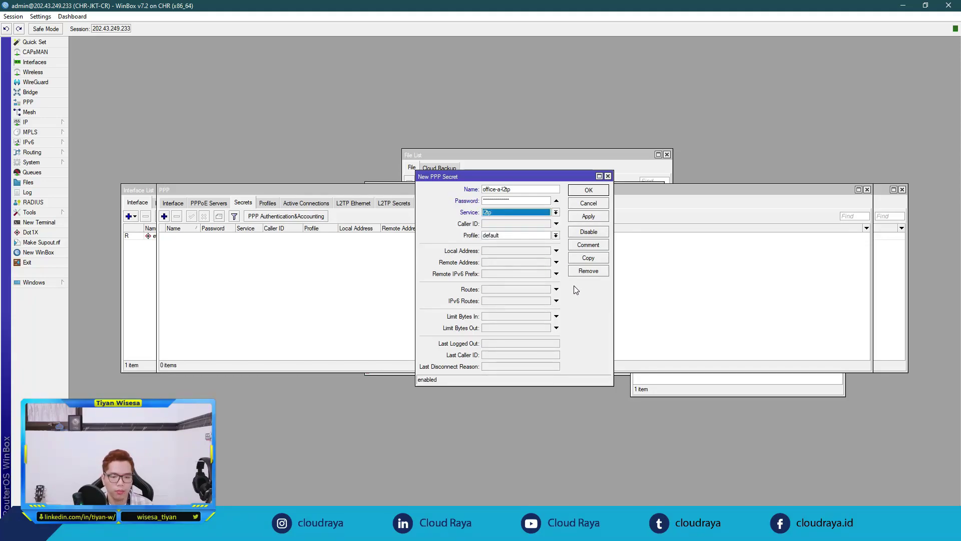
{"action": "left_click", "coordinate": [555, 235]}
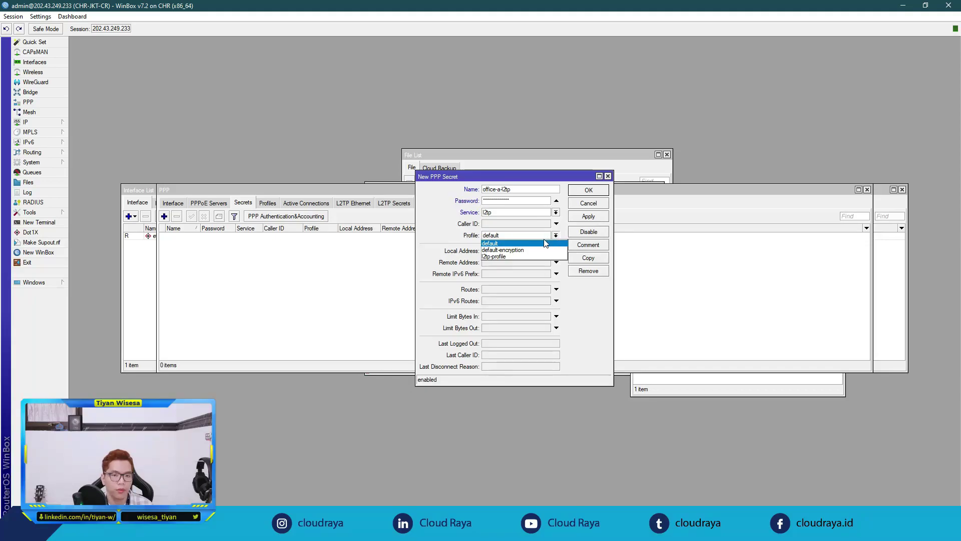
{"action": "left_click", "coordinate": [520, 257]}
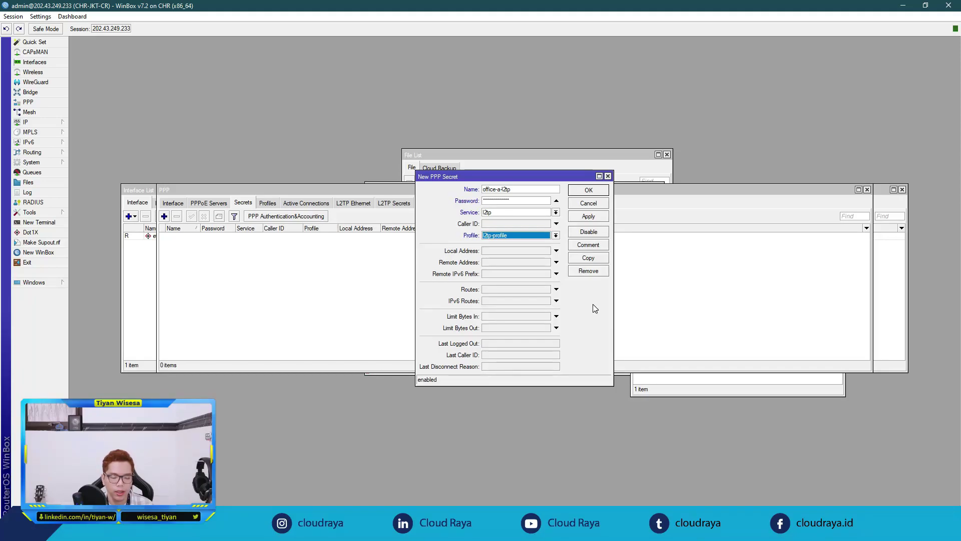
{"action": "left_click", "coordinate": [591, 216]}
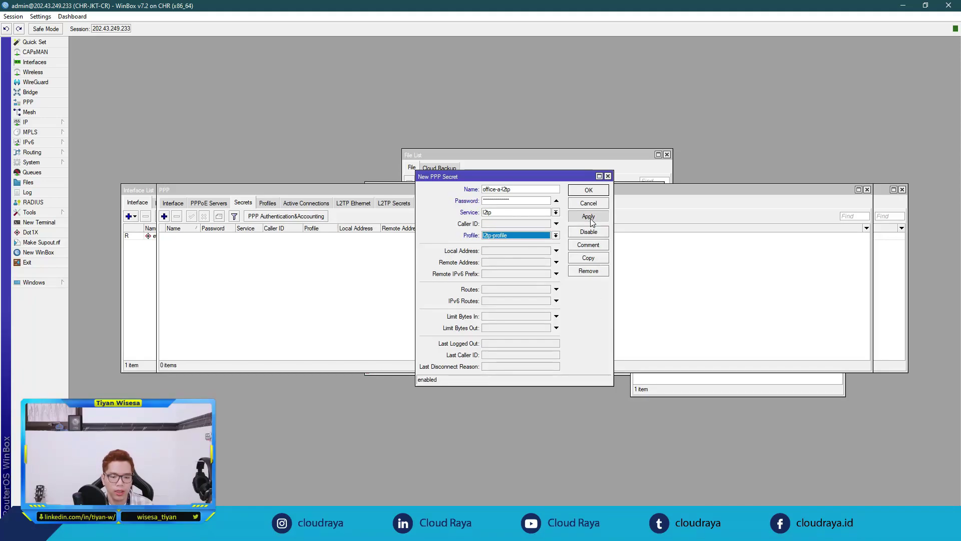
{"action": "left_click", "coordinate": [588, 190]}
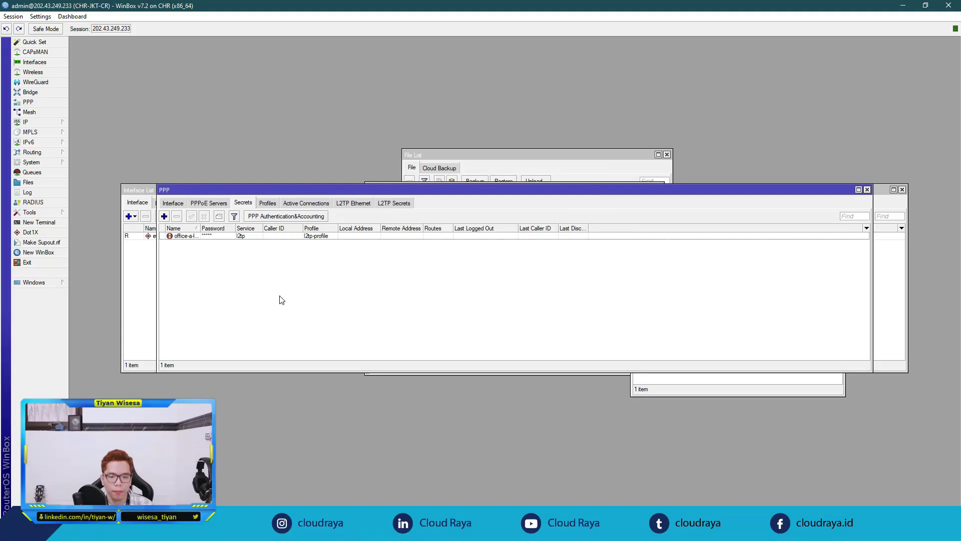
Step: Open the office-a-l2tp secret and make a copy of it
{"action": "left_click_drag", "start_coordinate": [199, 228], "coordinate": [208, 228]}
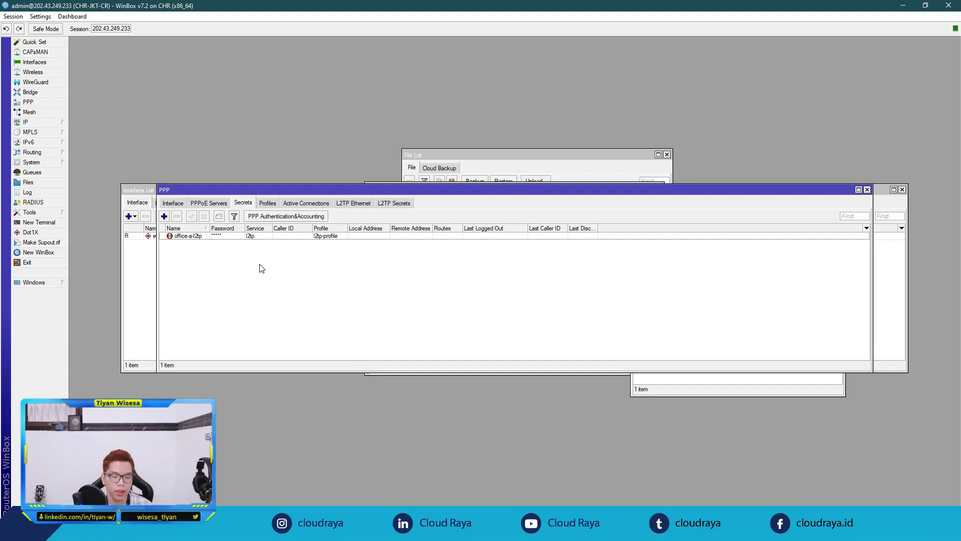
{"action": "double_click", "coordinate": [204, 238]}
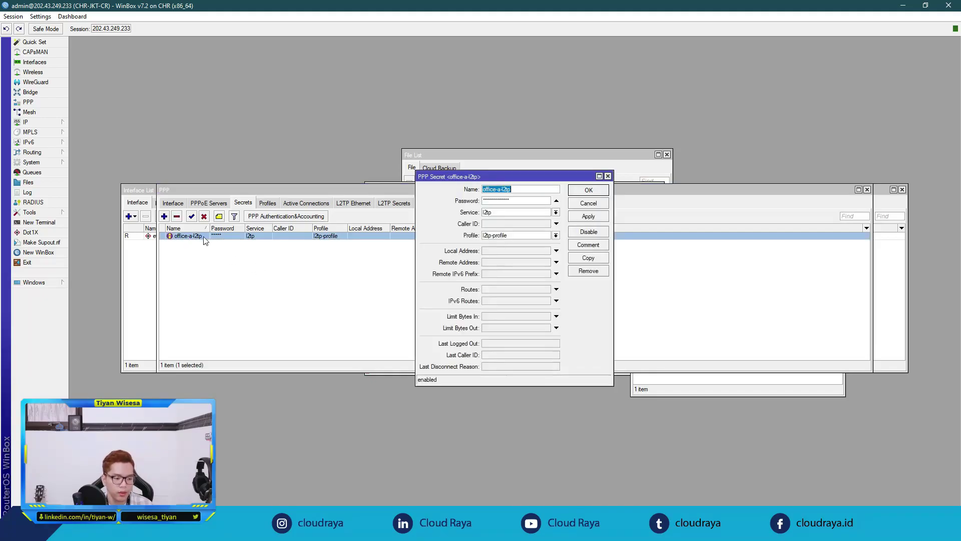
{"action": "left_click", "coordinate": [587, 258]}
{"action": "left_click_drag", "start_coordinate": [574, 193], "coordinate": [794, 196]}
{"action": "left_click", "coordinate": [608, 175]}
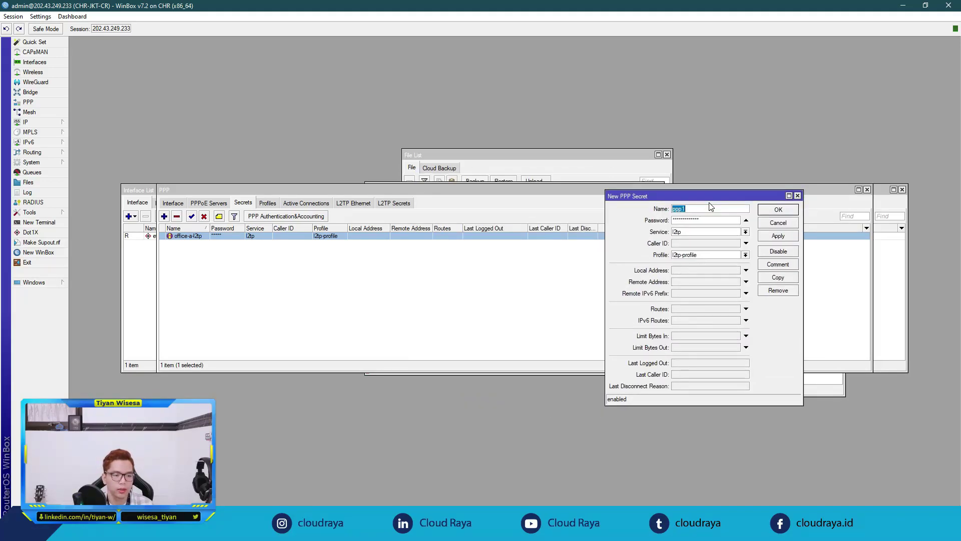
Step: Rename the copy to office-b-l2tp, paste its own password, and save it
{"action": "type", "text": "office-b-l2tp"}
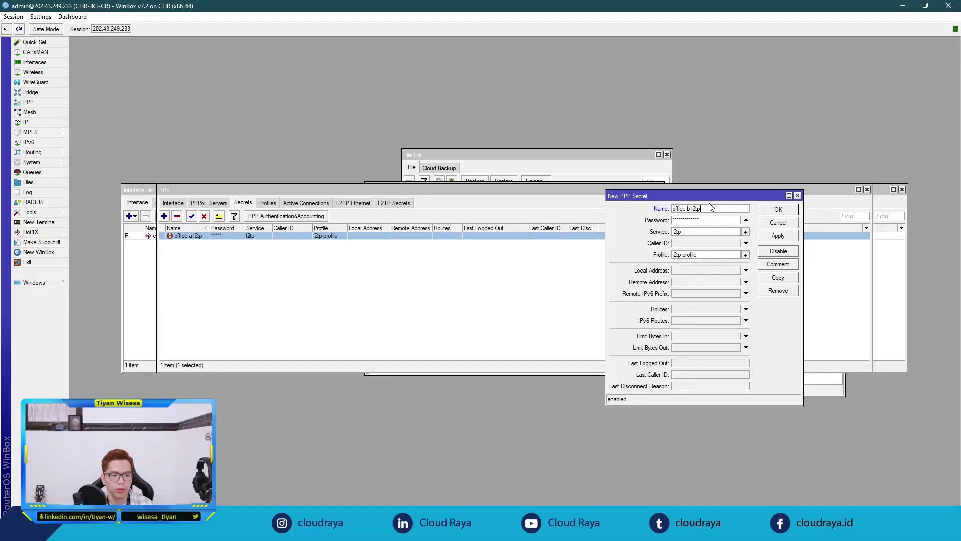
{"action": "key", "text": "ctrl+a"}
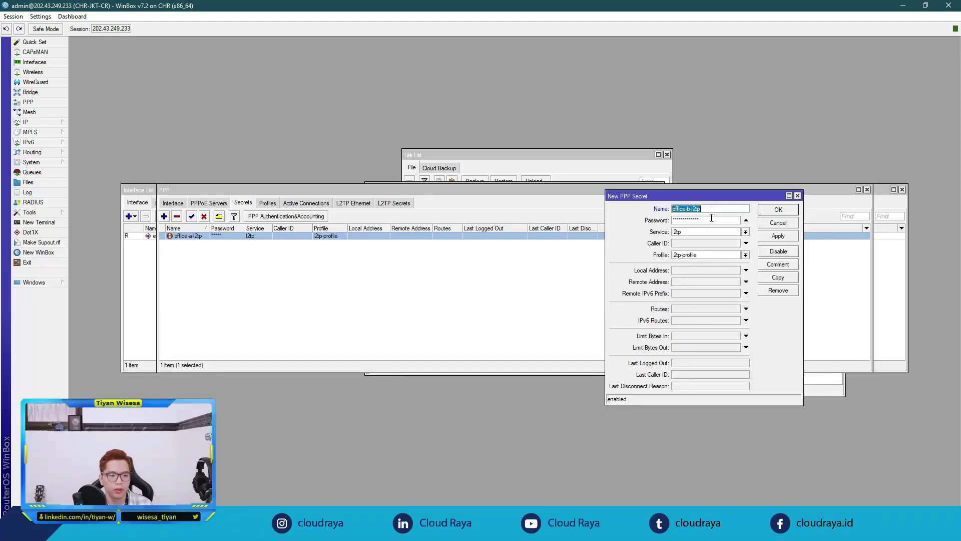
{"action": "key", "text": "Tab"}
{"action": "key", "text": "ctrl+v"}
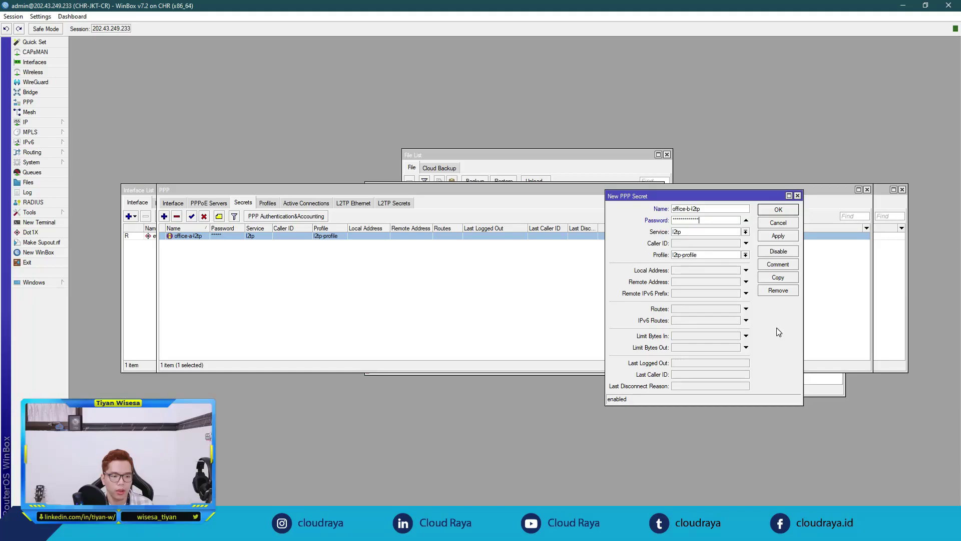
{"action": "left_click", "coordinate": [773, 236]}
{"action": "left_click", "coordinate": [779, 210]}
{"action": "left_click", "coordinate": [350, 285]}
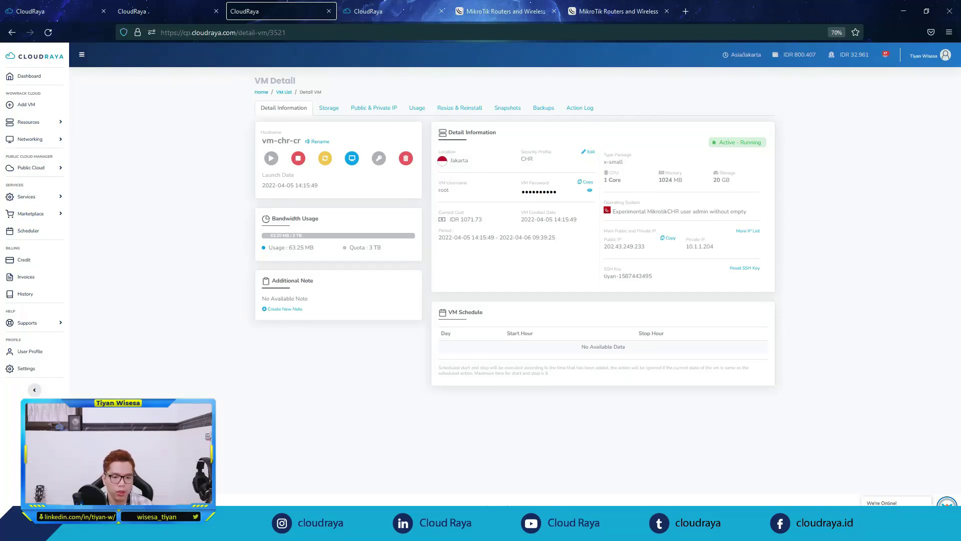
Step: Open the Windows VPN settings page showing the WOWRACK and VPN CLOUD RAYA connections
{"action": "key", "text": "super"}
{"action": "type", "text": "vpn"}
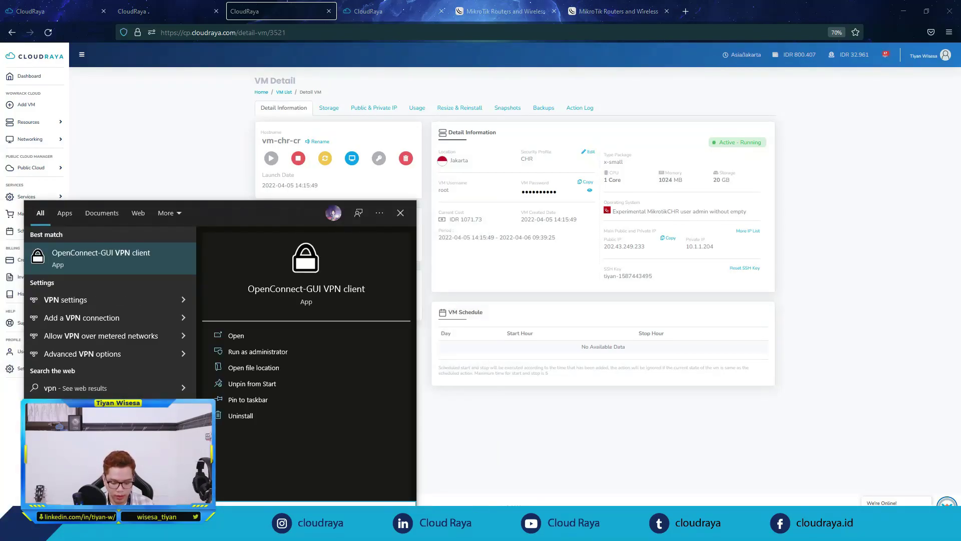
{"action": "left_click", "coordinate": [104, 300]}
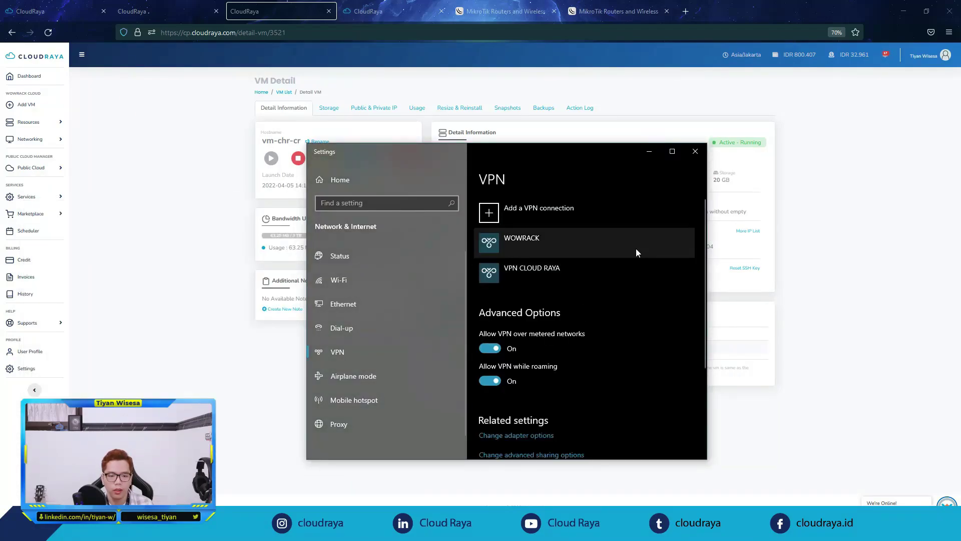
Step: Start a new Windows (built-in) VPN connection of type L2TP/IPsec with pre-shared key
{"action": "left_click", "coordinate": [549, 212]}
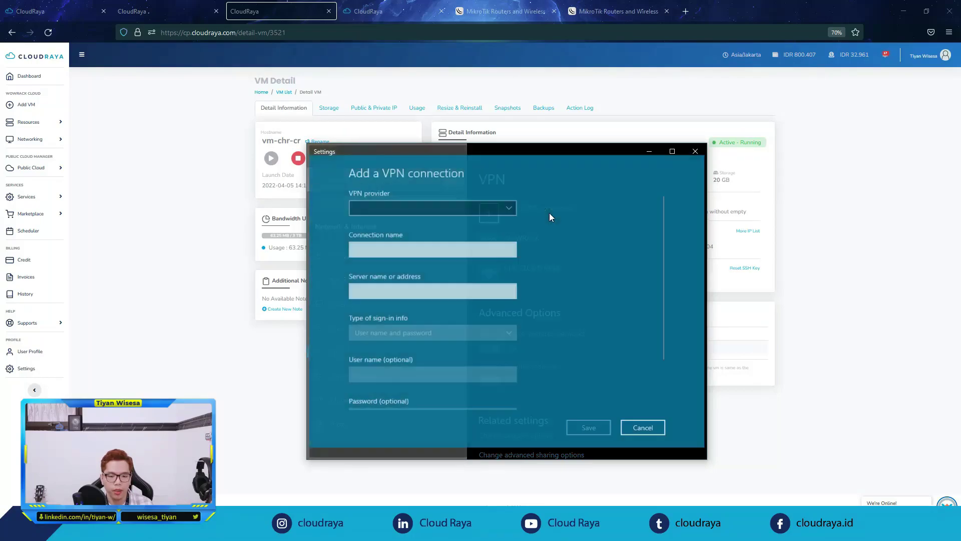
{"action": "left_click", "coordinate": [455, 209]}
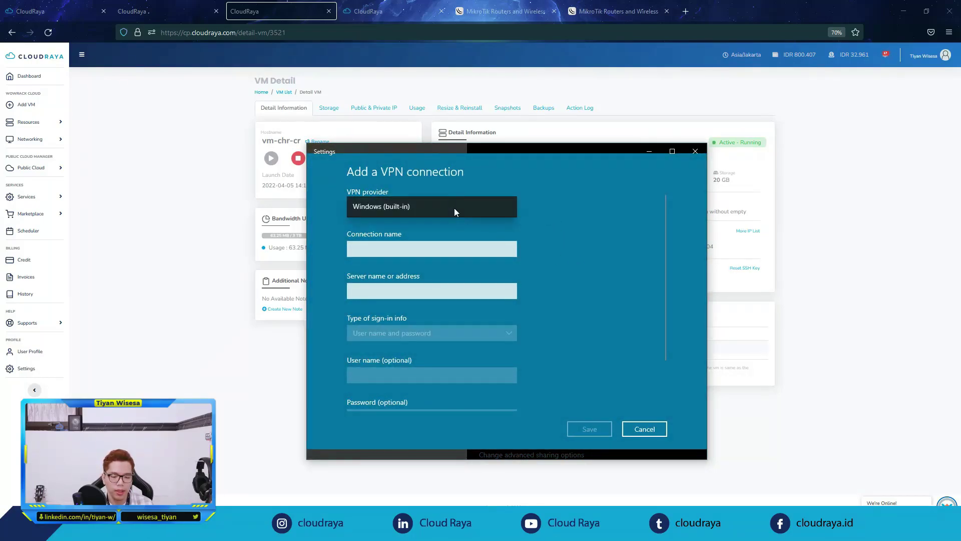
{"action": "left_click", "coordinate": [454, 209]}
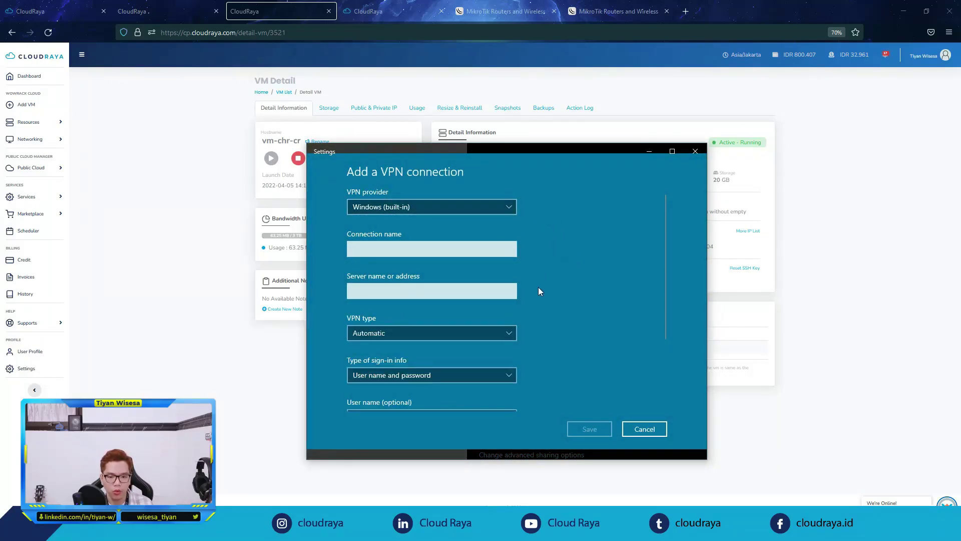
{"action": "scroll", "coordinate": [539, 326], "scroll_direction": "down", "scroll_amount": 1}
{"action": "scroll", "coordinate": [540, 326], "scroll_direction": "up", "scroll_amount": 1}
{"action": "scroll", "coordinate": [539, 326], "scroll_direction": "down", "scroll_amount": 3}
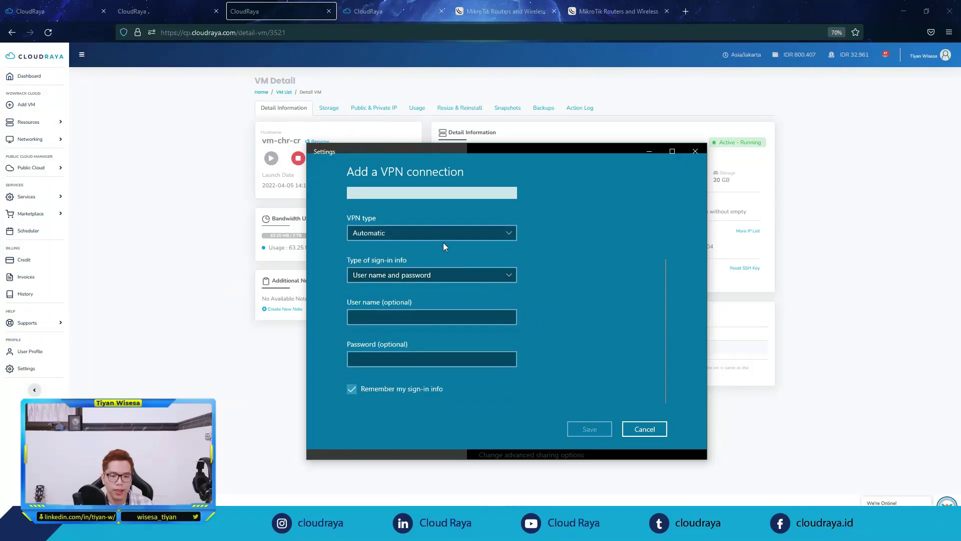
{"action": "left_click", "coordinate": [396, 231]}
{"action": "left_click", "coordinate": [425, 284]}
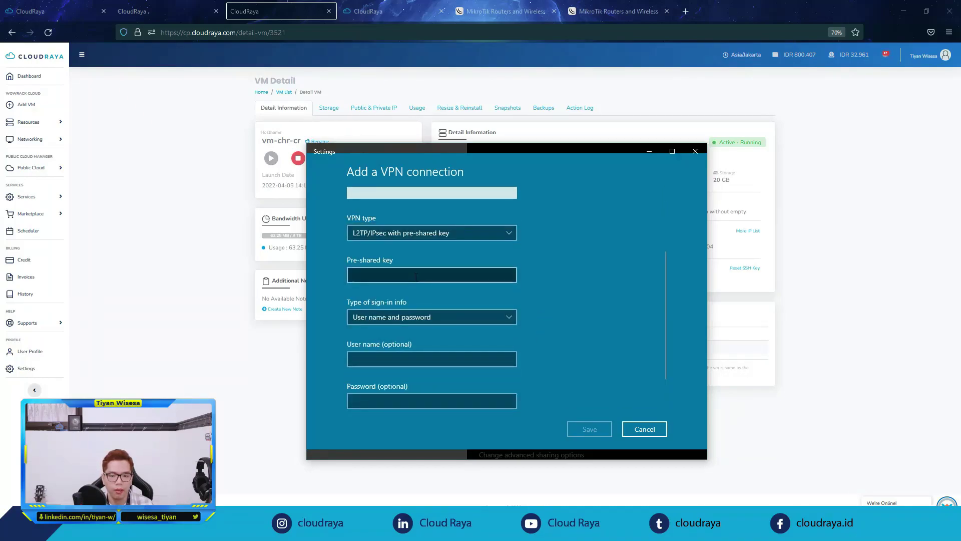
Step: Name the new VPN connection VPN-TO-CHR
{"action": "scroll", "coordinate": [578, 347], "scroll_direction": "up", "scroll_amount": 2}
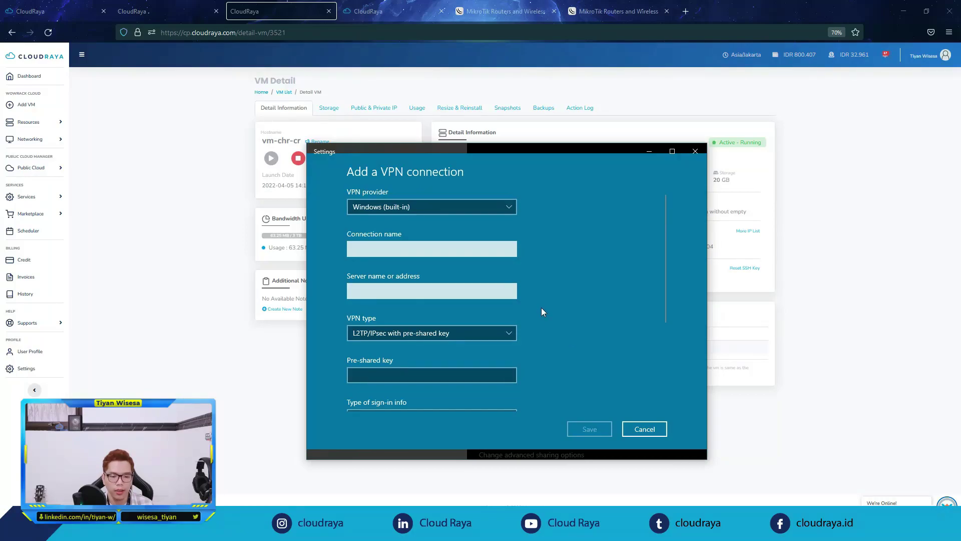
{"action": "left_click", "coordinate": [442, 250]}
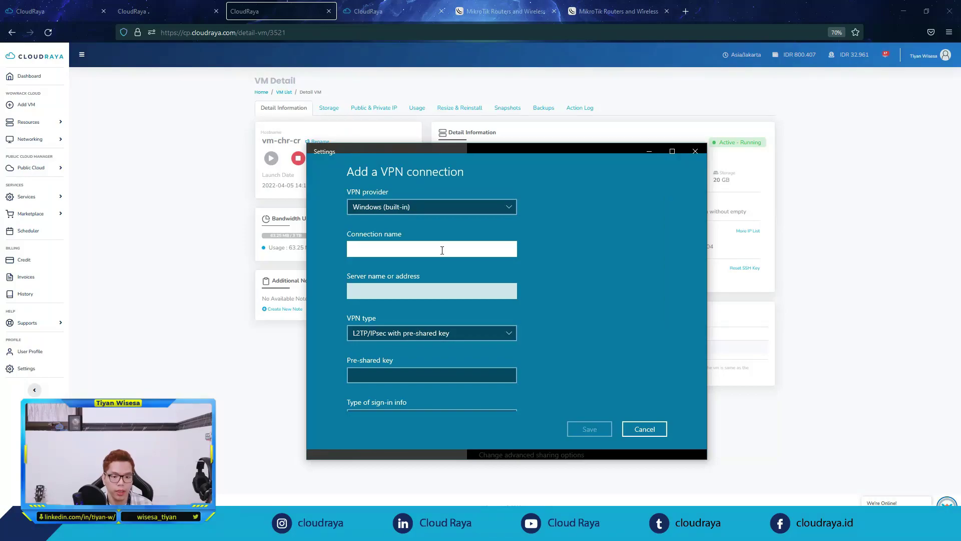
{"action": "type", "text": "VPN-"}
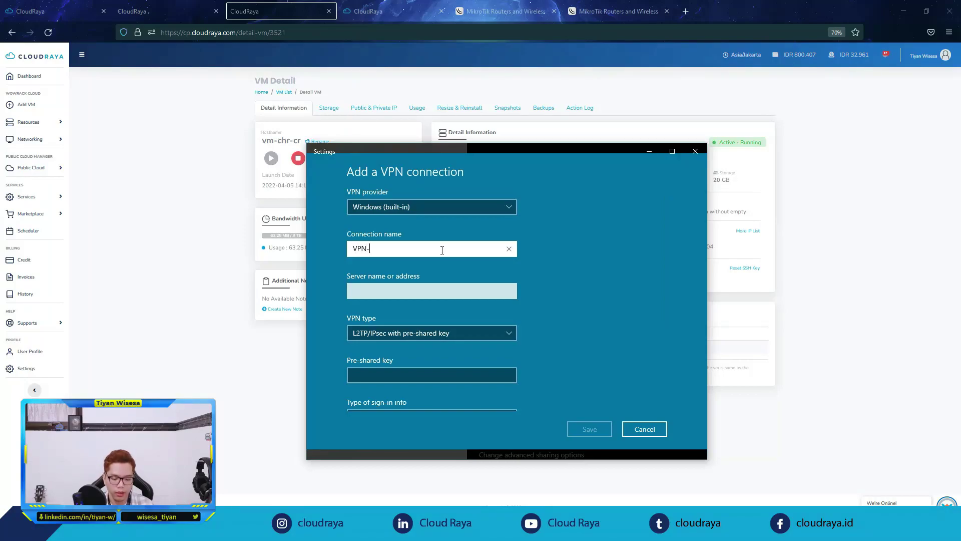
{"action": "type", "text": "TO-CHR"}
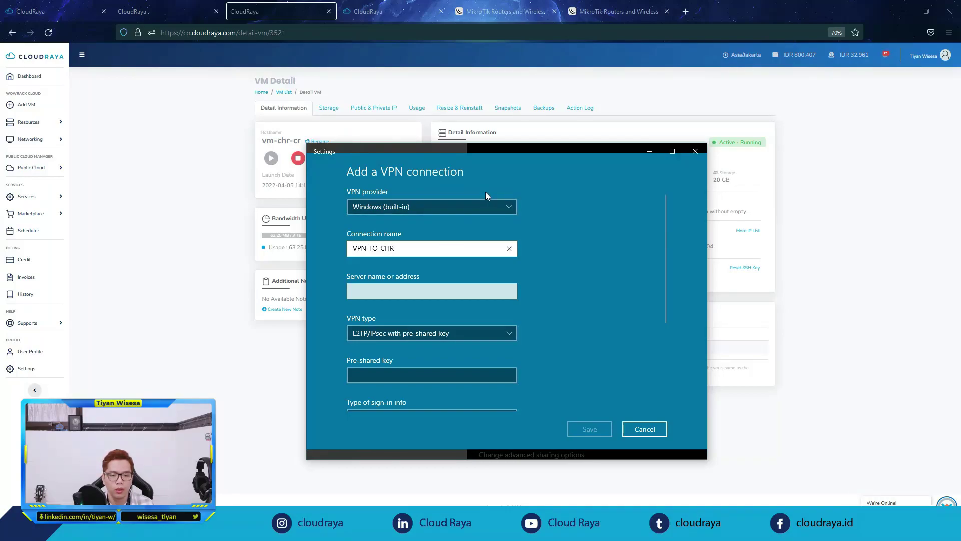
{"action": "left_click_drag", "start_coordinate": [536, 153], "coordinate": [355, 143]}
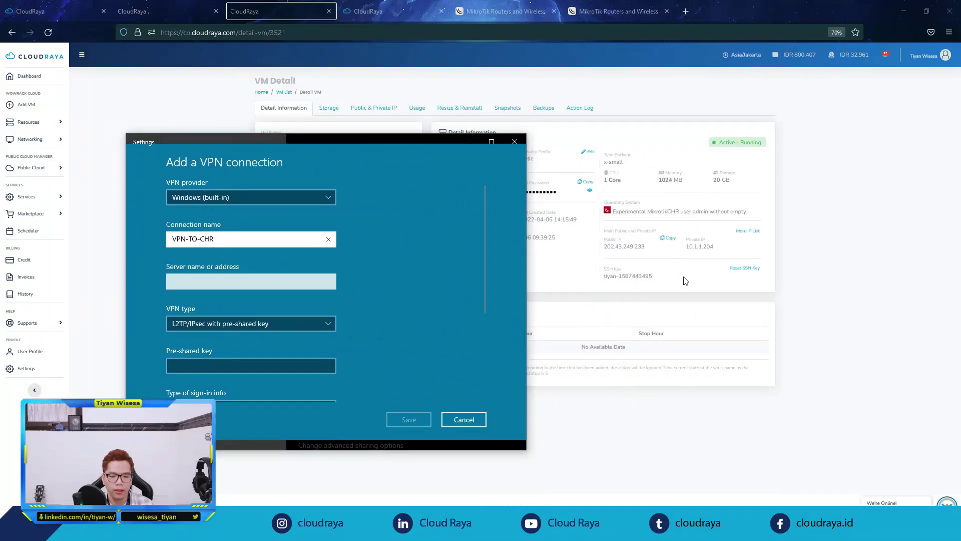
{"action": "left_click", "coordinate": [670, 239]}
{"action": "key", "text": "alt+Tab"}
{"action": "left_click", "coordinate": [315, 280]}
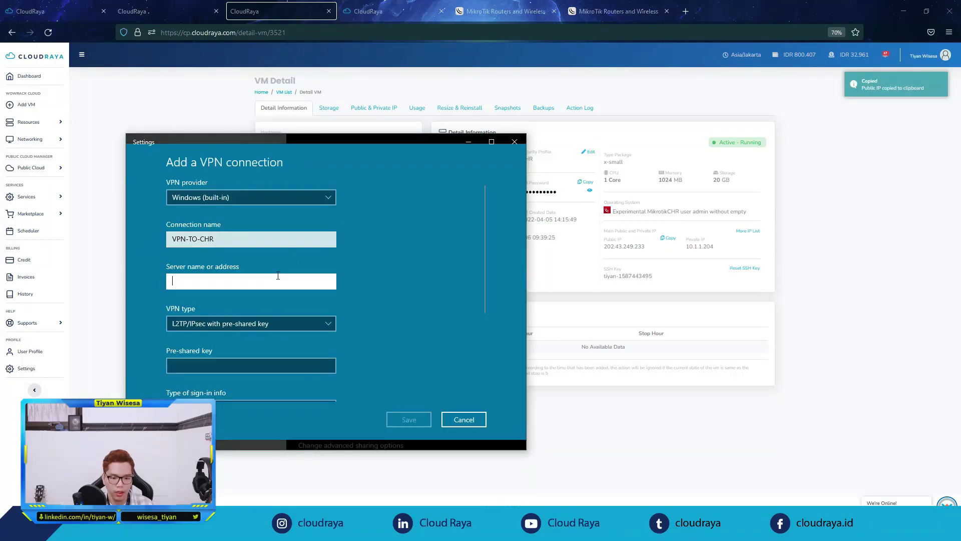
{"action": "key", "text": "ctrl+v"}
{"action": "scroll", "coordinate": [356, 284], "scroll_direction": "down", "scroll_amount": 3}
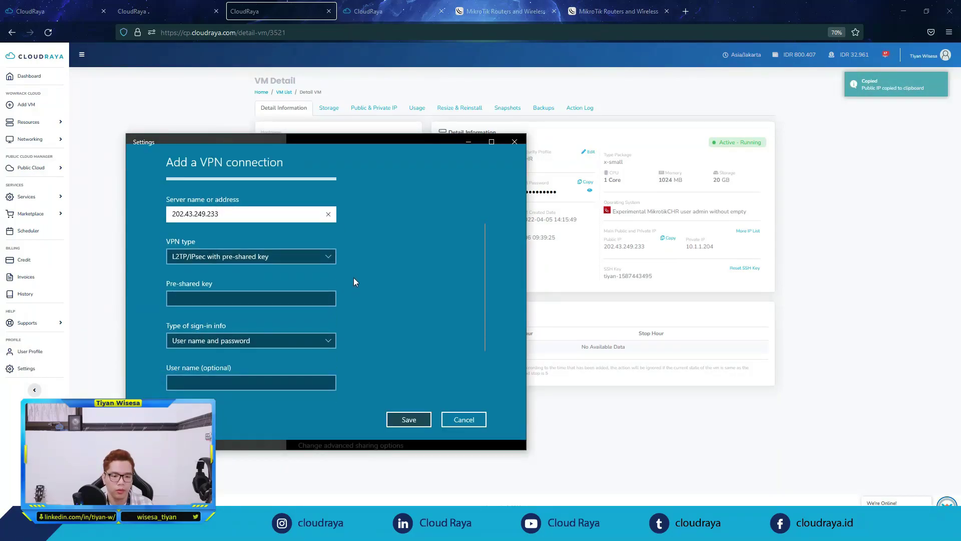
{"action": "left_click_drag", "start_coordinate": [344, 141], "coordinate": [413, 144]}
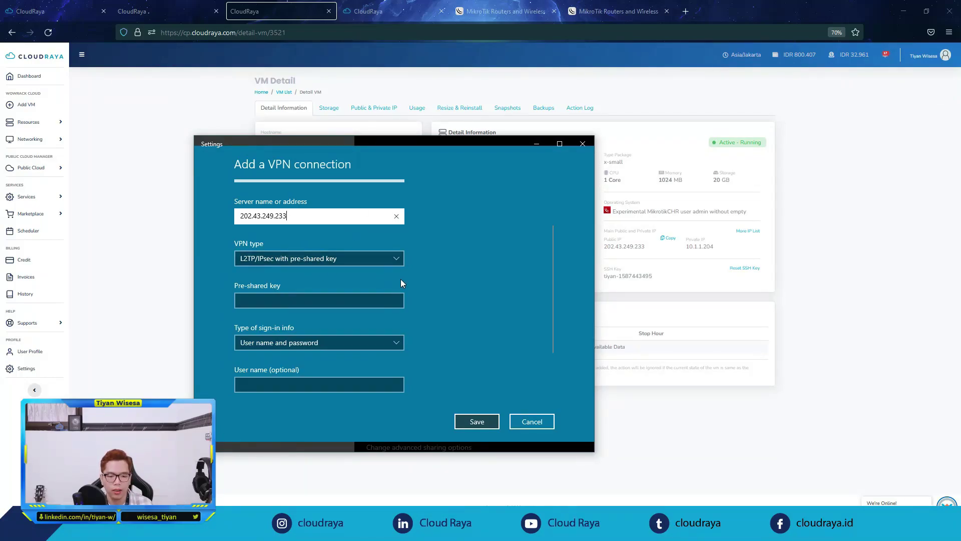
Step: Enter the L2TP/IPsec pre-shared key in the VPN form
{"action": "left_click", "coordinate": [351, 300]}
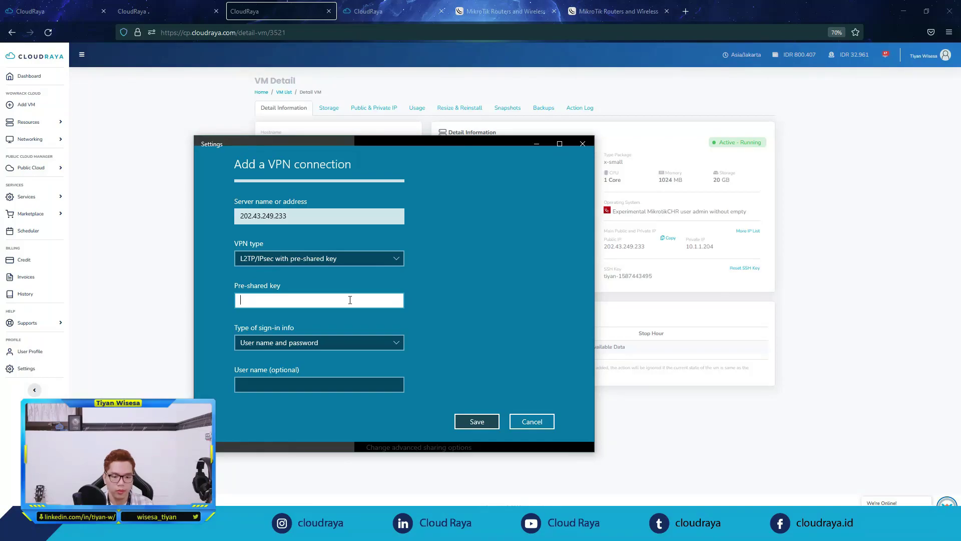
{"action": "type", "text": "•••••"}
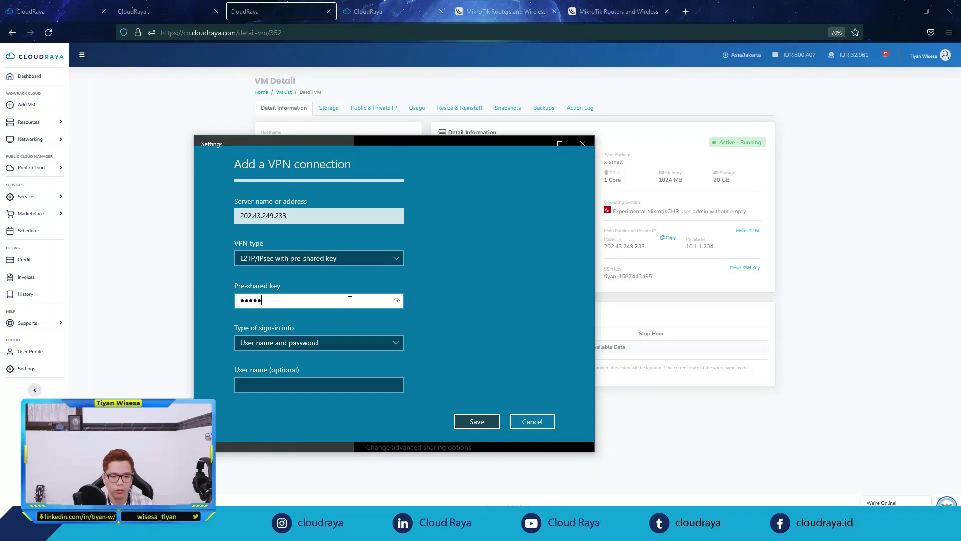
{"action": "scroll", "coordinate": [445, 305], "scroll_direction": "down", "scroll_amount": 2}
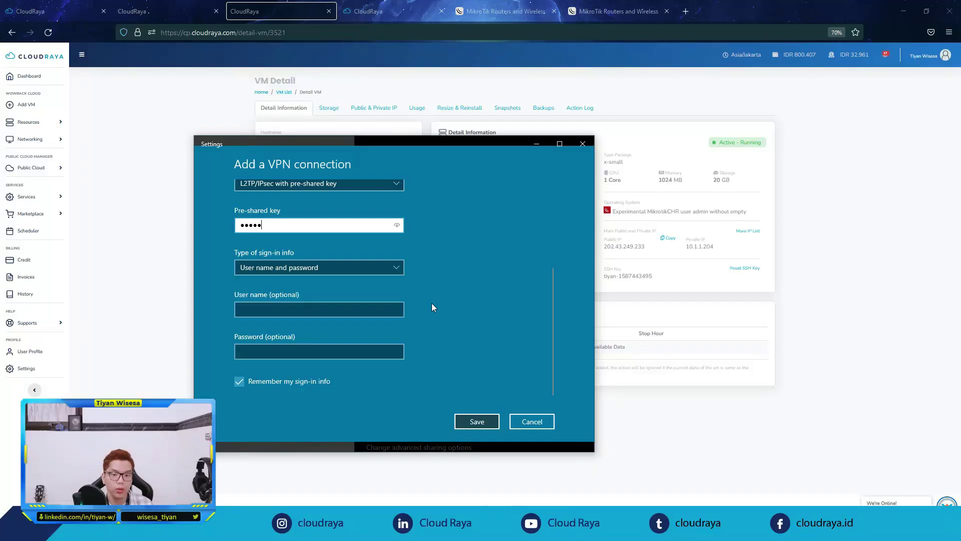
Step: Check the first PPP secret's details in WinBox, then return to the VPN form
{"action": "key", "text": "alt+Tab"}
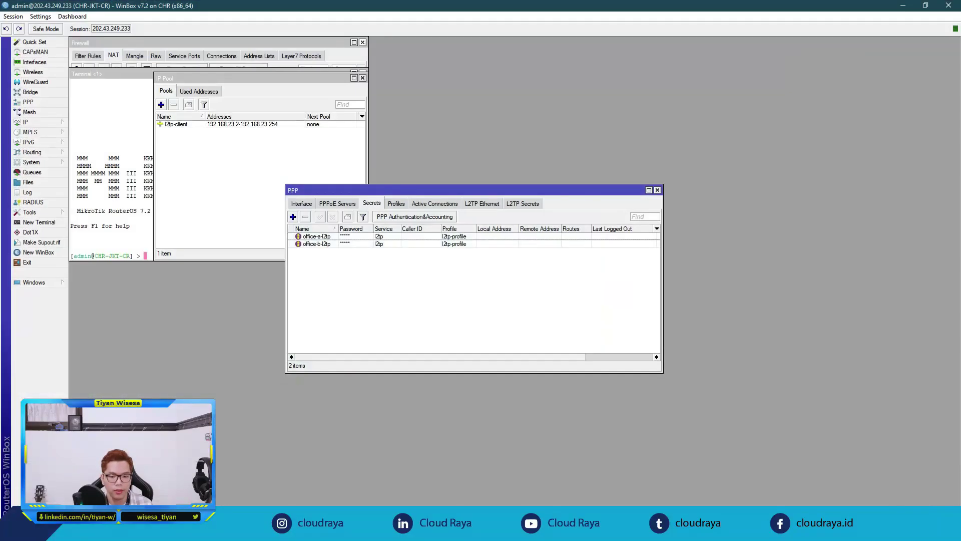
{"action": "double_click", "coordinate": [316, 236]}
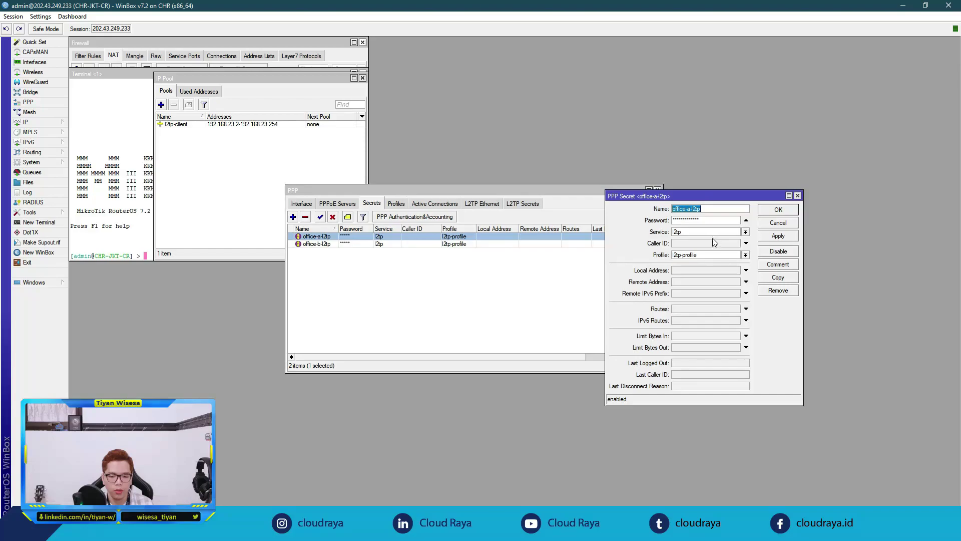
{"action": "left_click", "coordinate": [902, 5]}
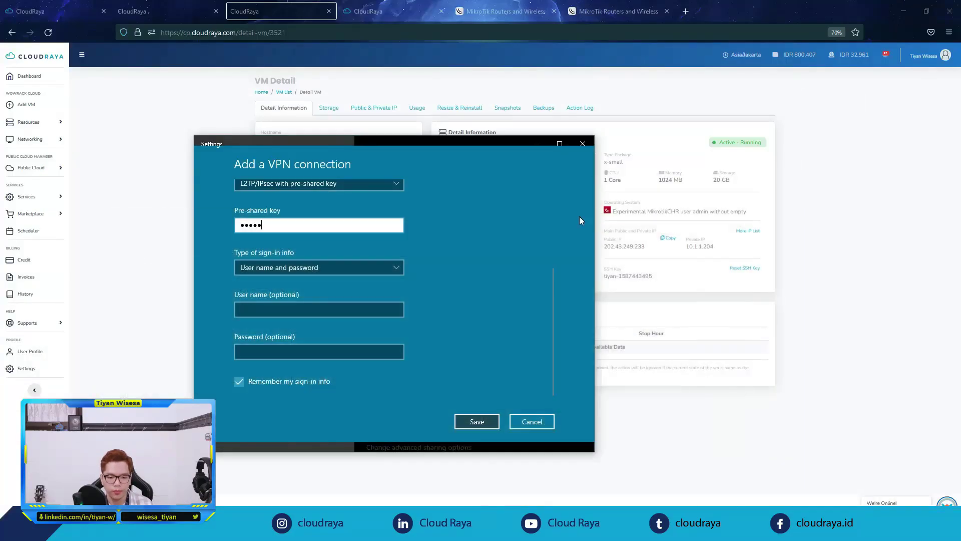
{"action": "left_click", "coordinate": [371, 309]}
Step: Fill in the VPN user name and password and save VPN-TO-CHR
{"action": "key", "text": "ctrl+v"}
{"action": "key", "text": "Tab"}
{"action": "key", "text": "ctrl+v"}
{"action": "left_click", "coordinate": [478, 422]}
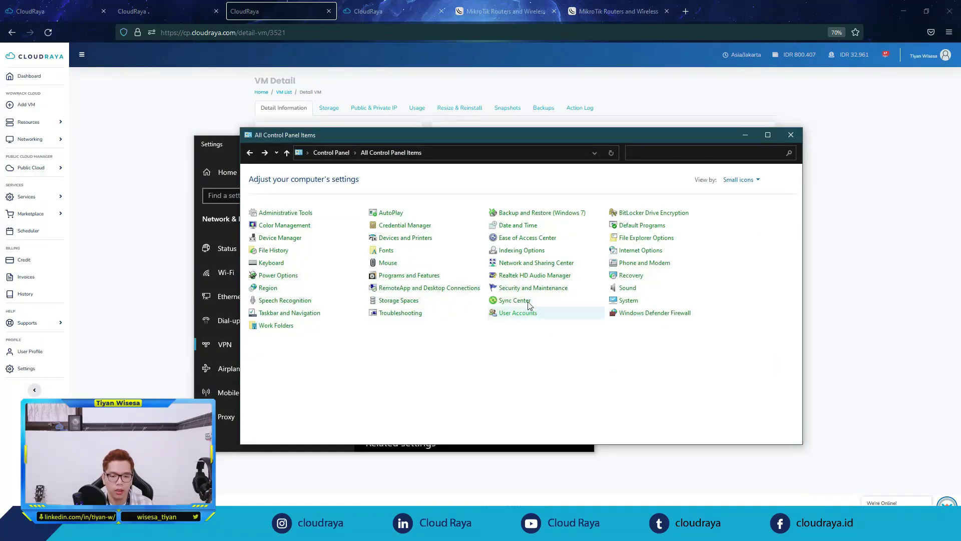
Step: Set VPN-TO-CHR's security to Allow these protocols, including MS-CHAP v2, via adapter properties
{"action": "left_click", "coordinate": [537, 264]}
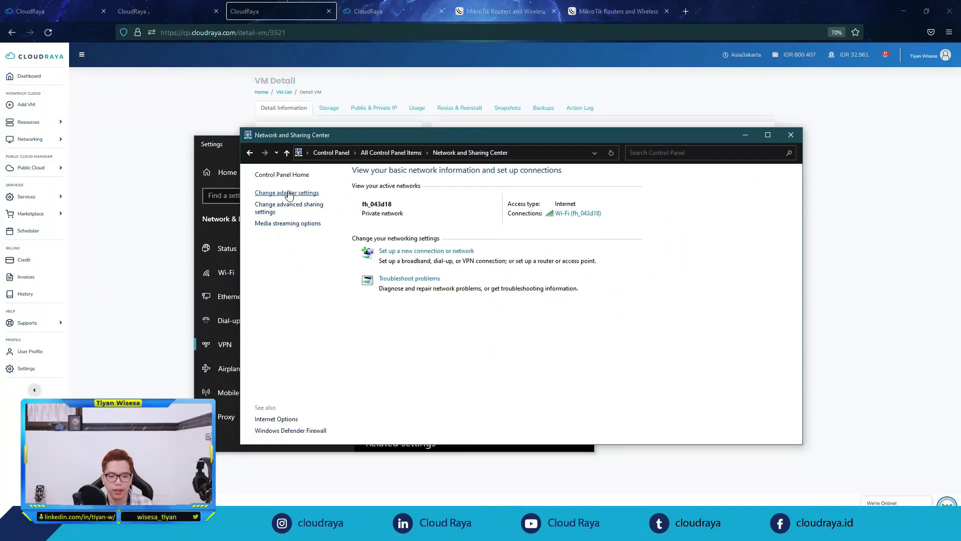
{"action": "left_click", "coordinate": [289, 193]}
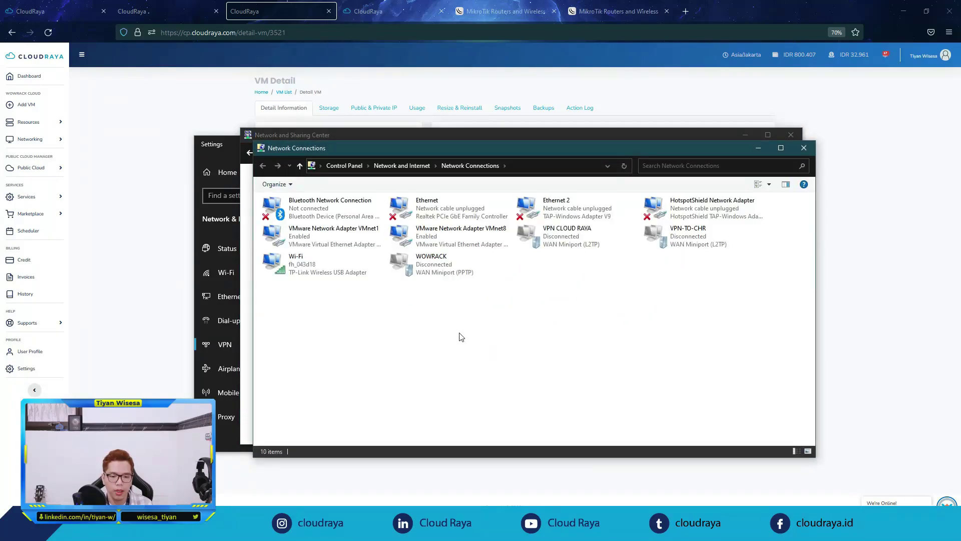
{"action": "right_click", "coordinate": [676, 237]}
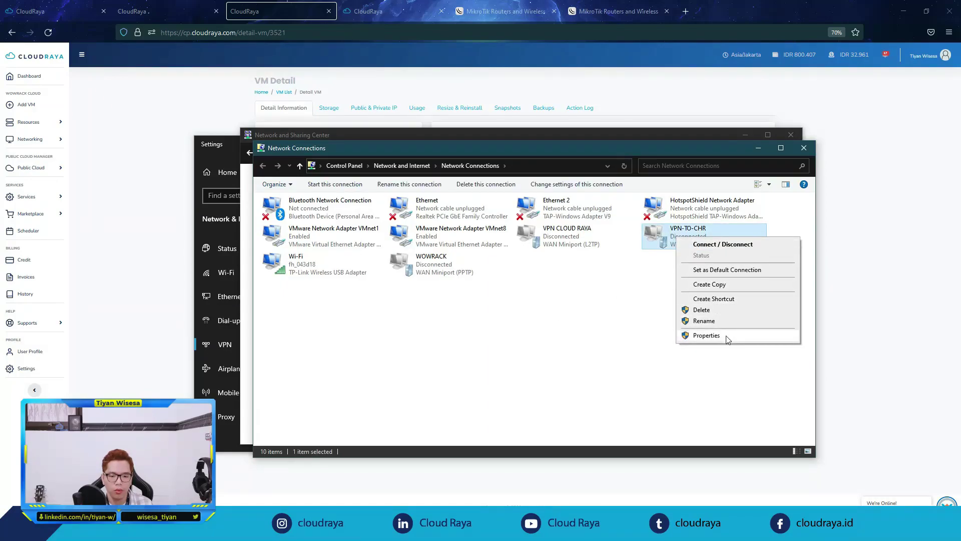
{"action": "left_click", "coordinate": [726, 335]}
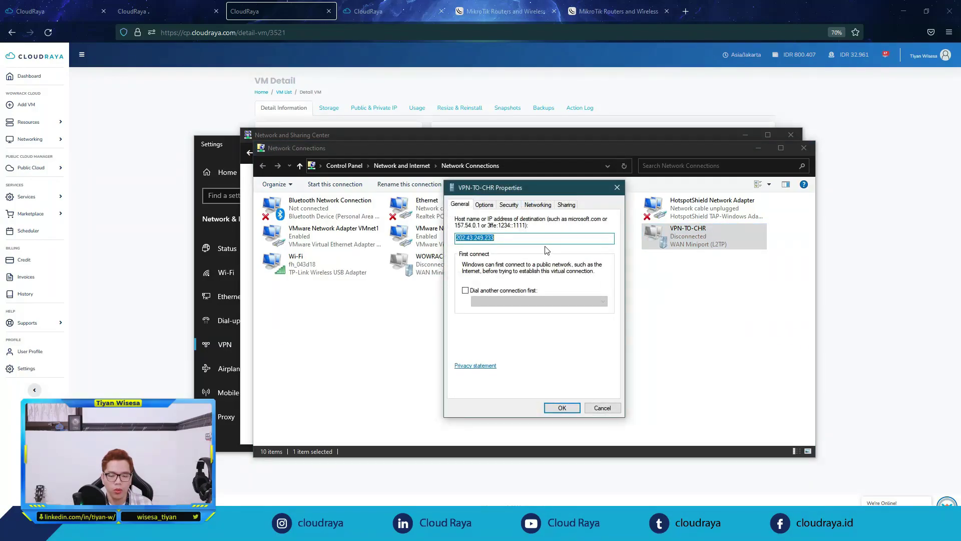
{"action": "left_click", "coordinate": [510, 206]}
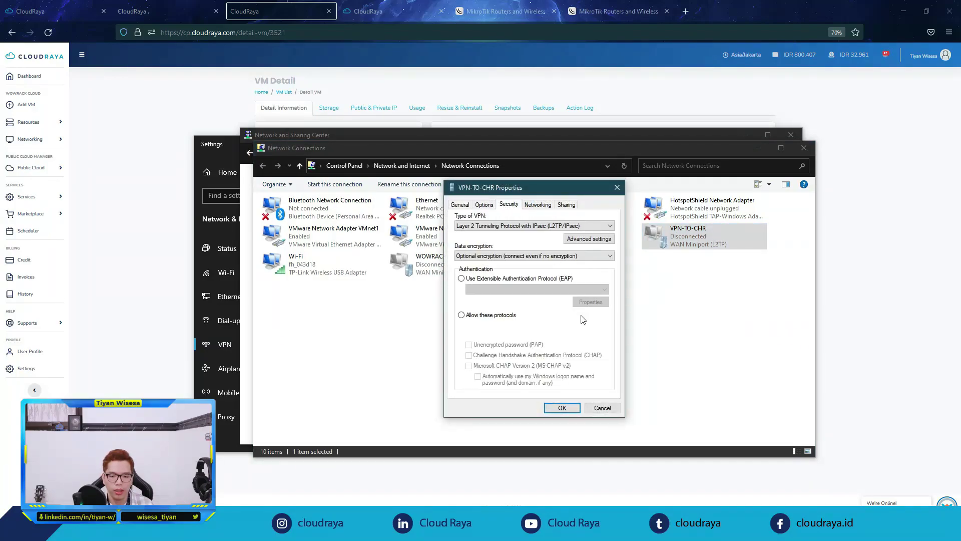
{"action": "left_click", "coordinate": [513, 316]}
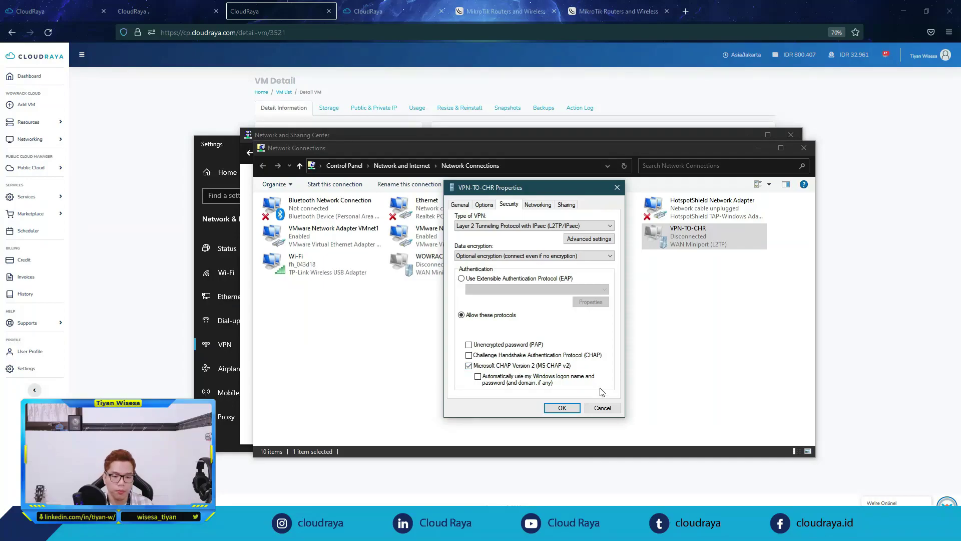
{"action": "left_click", "coordinate": [560, 407]}
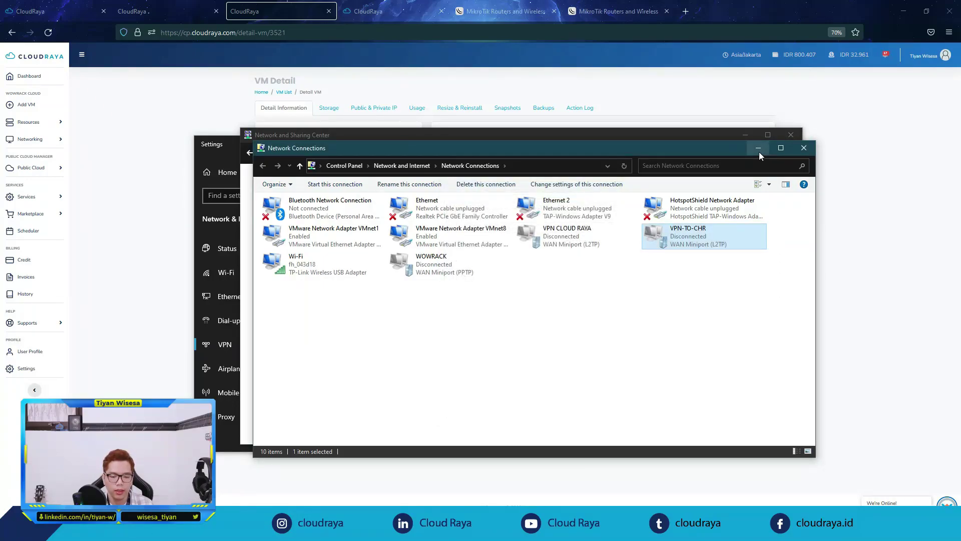
{"action": "left_click", "coordinate": [820, 159]}
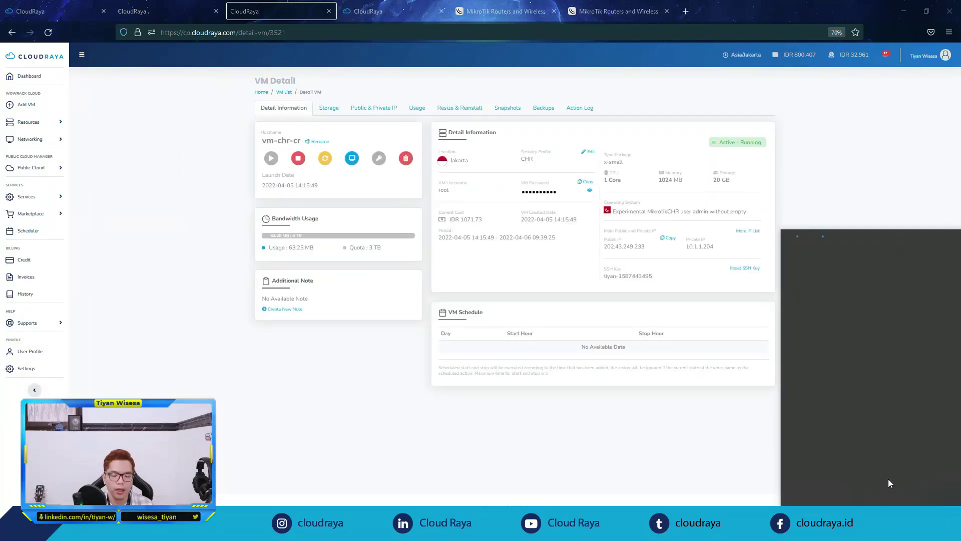
{"action": "left_click", "coordinate": [854, 297]}
Step: Connect VPN-TO-CHR and check the l2tp-office-a and l2tp-office-b server bindings in Interfaces
{"action": "left_click", "coordinate": [902, 328]}
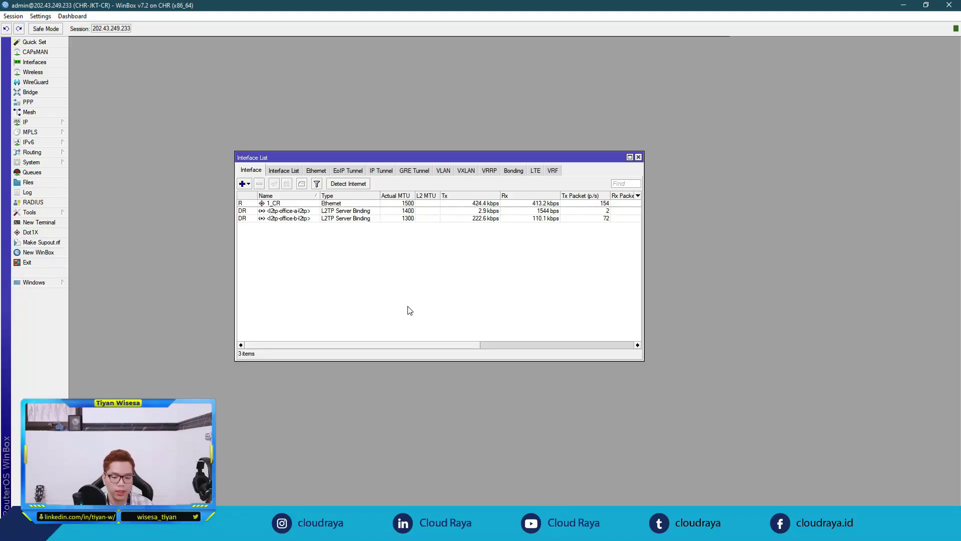
{"action": "left_click", "coordinate": [308, 219]}
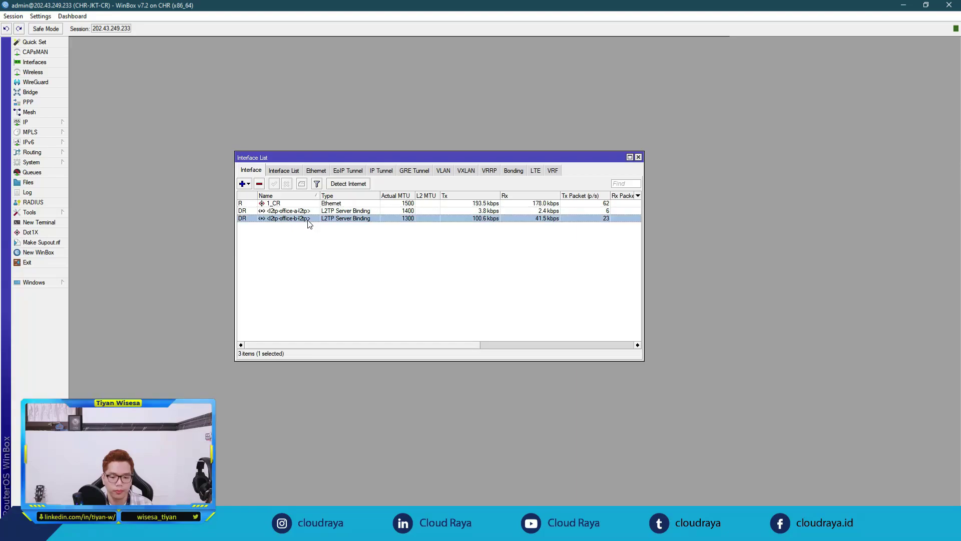
{"action": "left_click", "coordinate": [308, 210]}
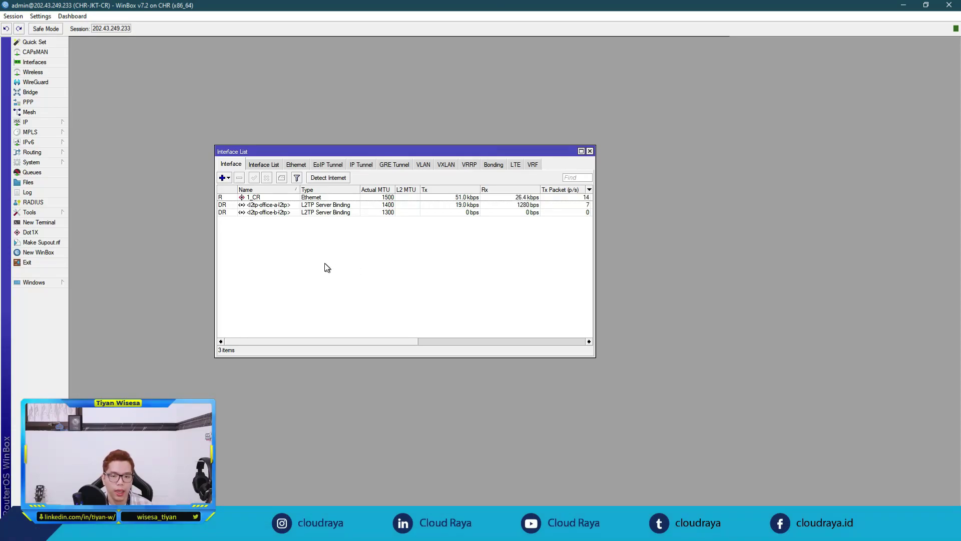
Step: Open Queues and check Simple Queues before returning to the Queue Tree
{"action": "left_click", "coordinate": [50, 173]}
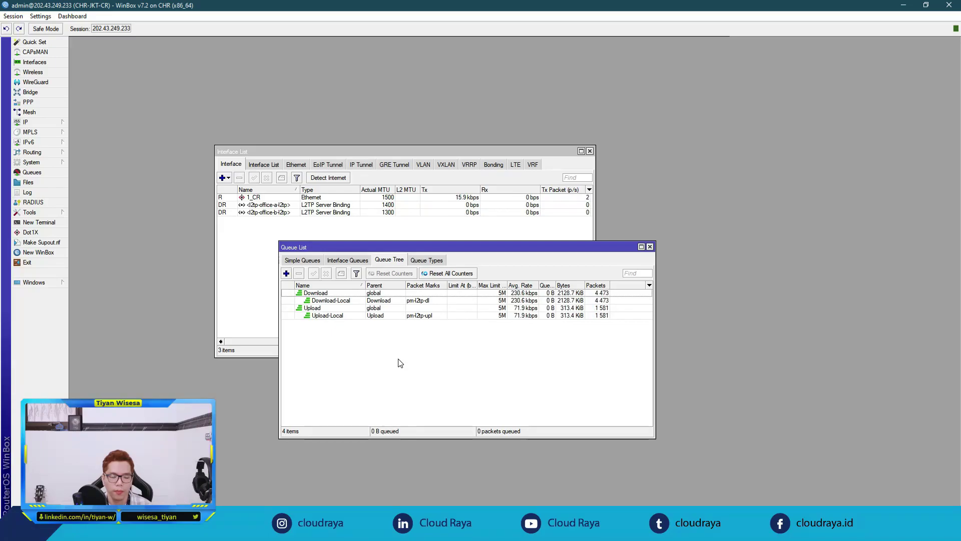
{"action": "left_click", "coordinate": [307, 263]}
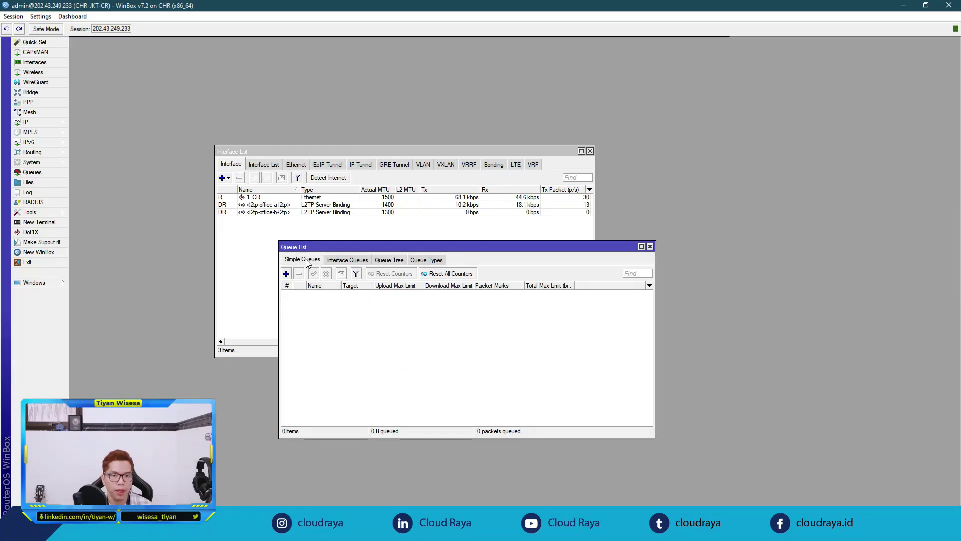
{"action": "left_click", "coordinate": [388, 260]}
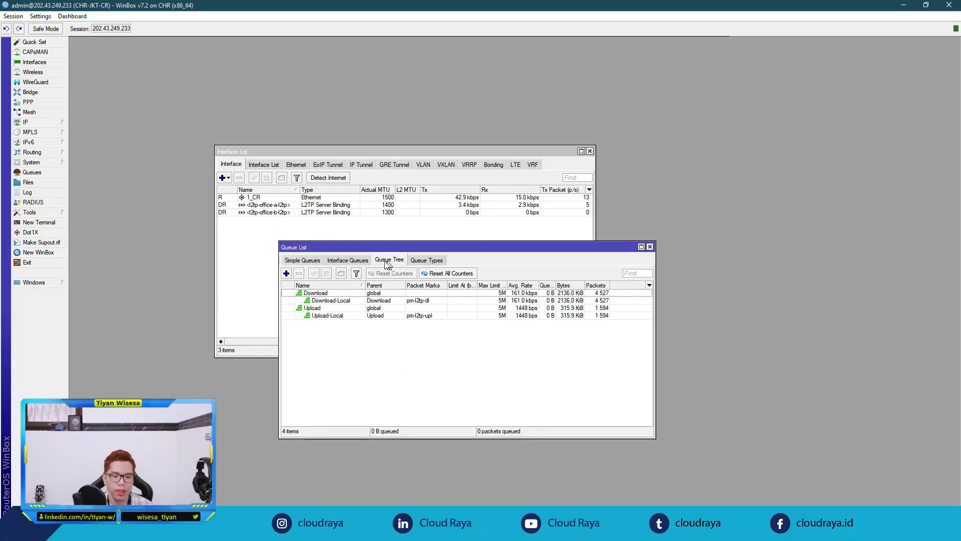
{"action": "left_click", "coordinate": [321, 264]}
{"action": "left_click", "coordinate": [383, 261]}
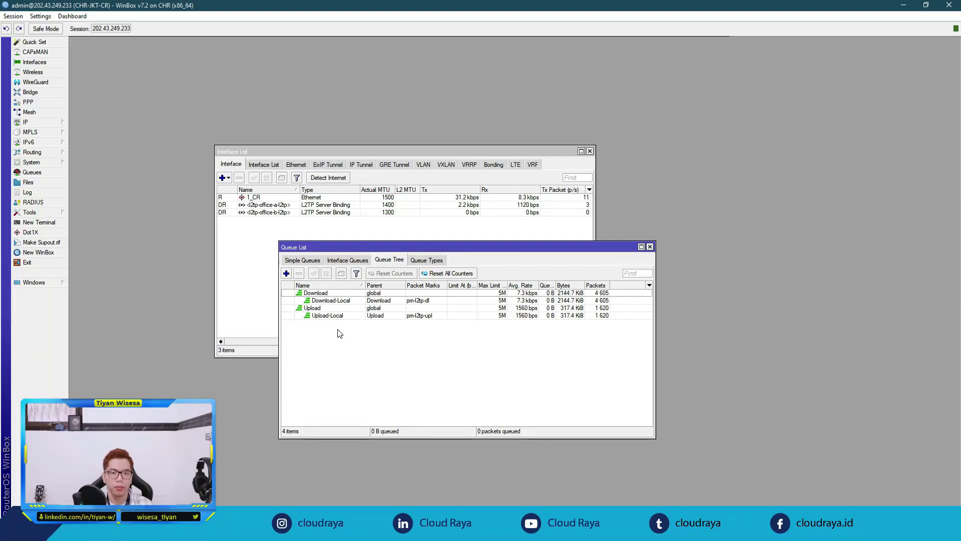
Step: Review the Download queue's settings and its 5M max limit
{"action": "left_click", "coordinate": [321, 293]}
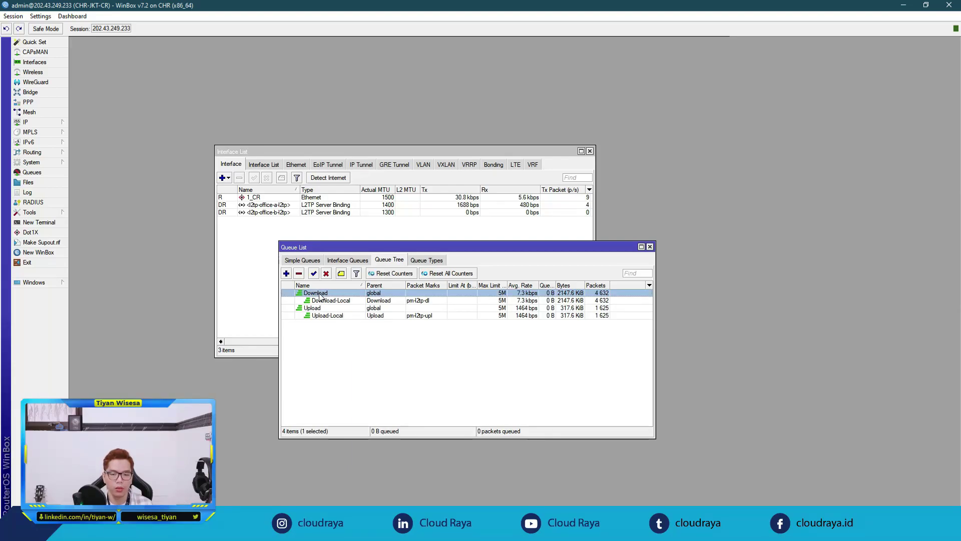
{"action": "left_click", "coordinate": [320, 309]}
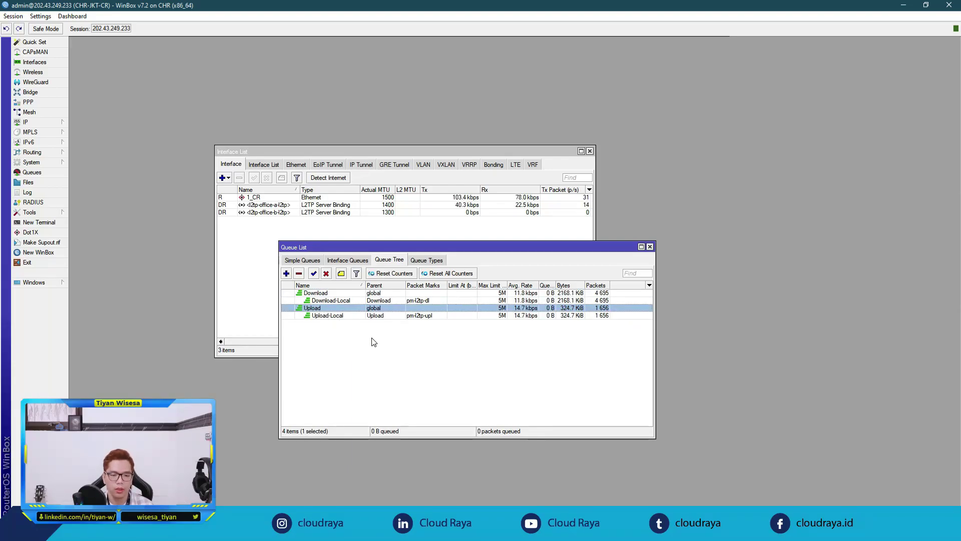
{"action": "double_click", "coordinate": [329, 294]}
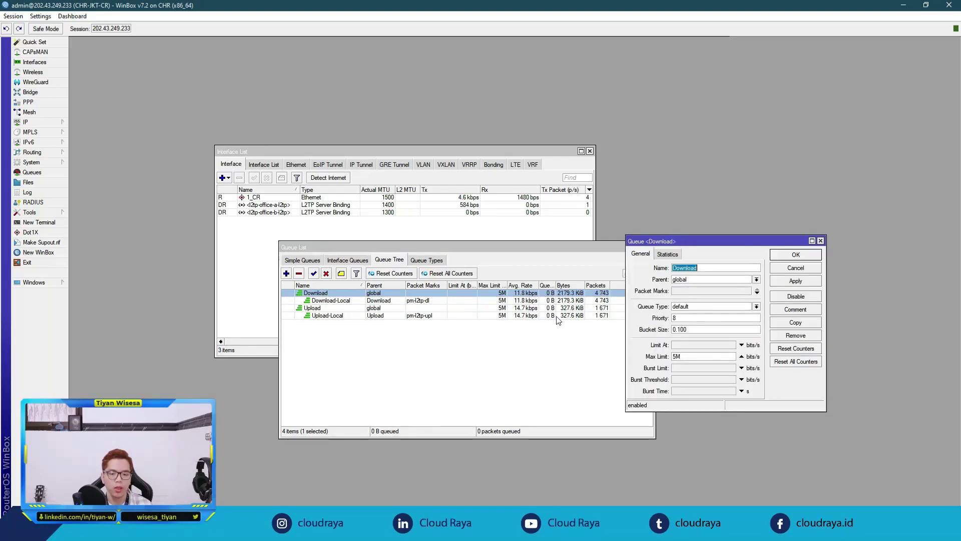
{"action": "double_click", "coordinate": [678, 356]}
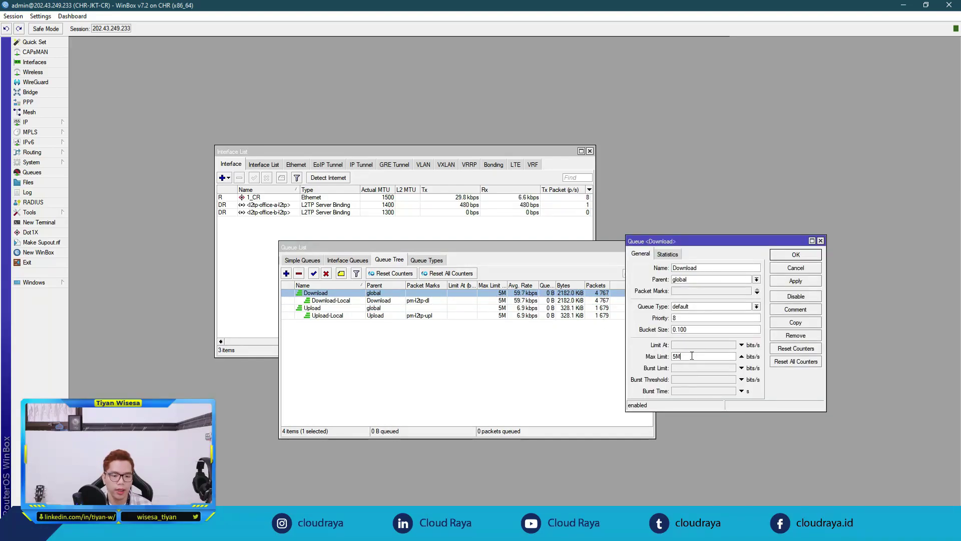
{"action": "left_click", "coordinate": [693, 355]}
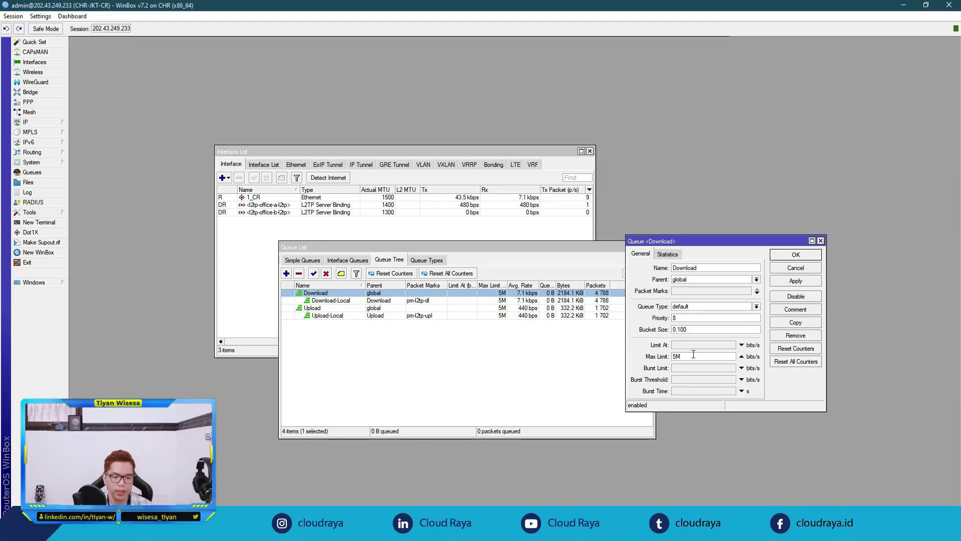
{"action": "left_click", "coordinate": [795, 254]}
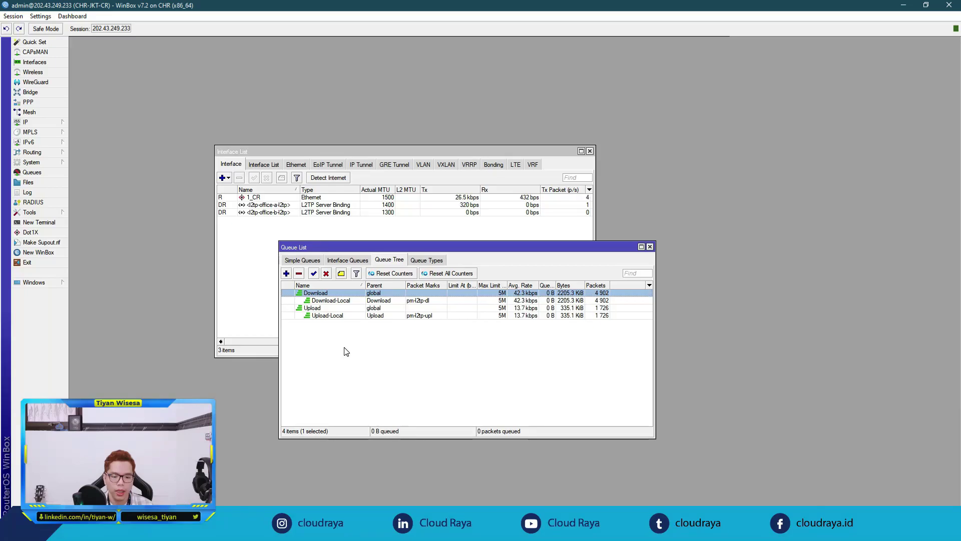
Step: Open Download-Local and highlight its pm-l2tp-dl packet mark
{"action": "left_click", "coordinate": [346, 301]}
{"action": "left_click", "coordinate": [344, 316]}
{"action": "double_click", "coordinate": [348, 301]}
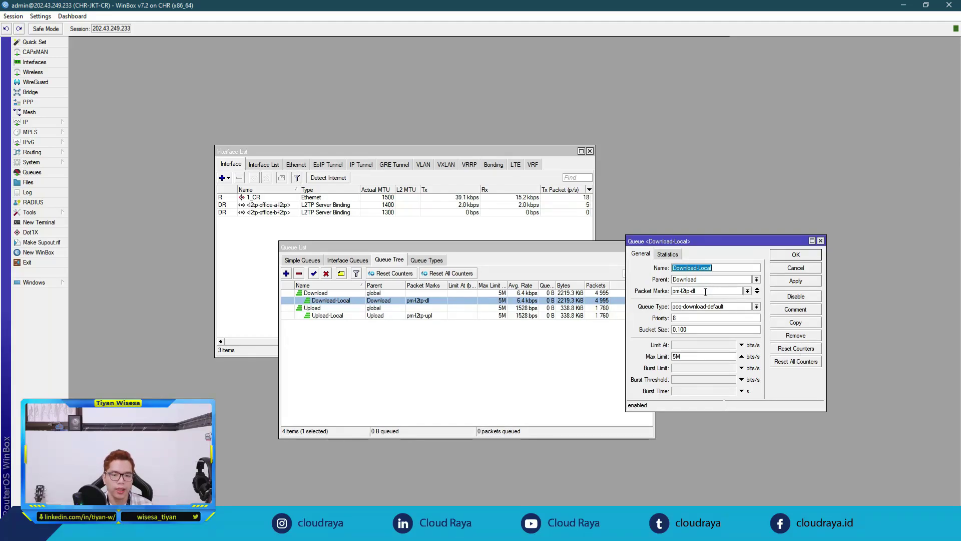
{"action": "left_click", "coordinate": [705, 292]}
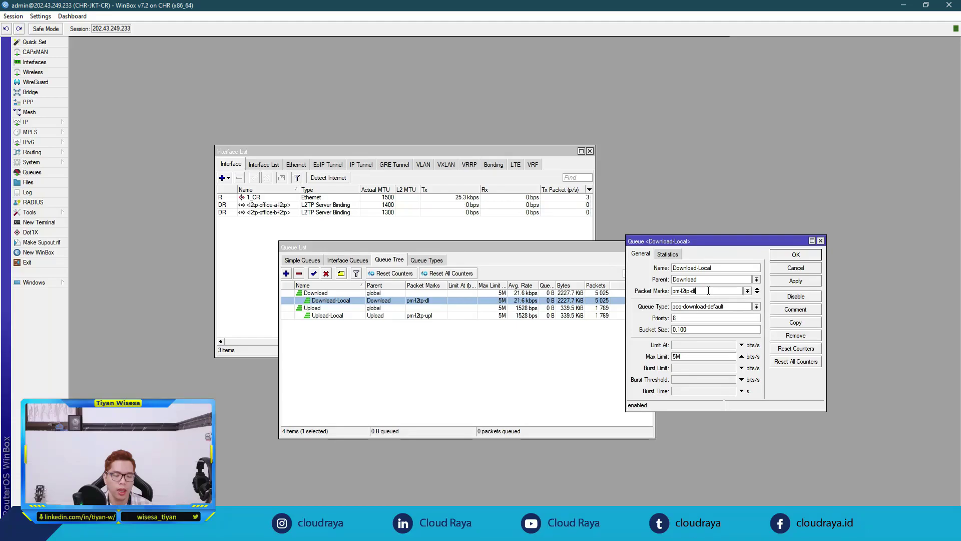
{"action": "double_click", "coordinate": [708, 290]}
{"action": "left_click", "coordinate": [715, 292]}
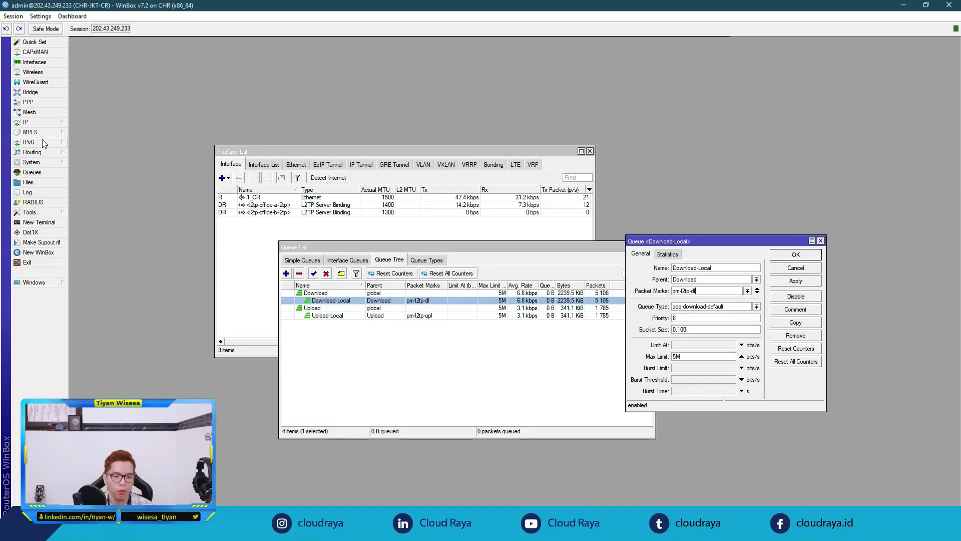
{"action": "left_click", "coordinate": [28, 122]}
Step: Check the pool-l2tp address list and review every tab of mangle rule 0 (pm-l2tp-dl)
{"action": "left_click", "coordinate": [83, 194]}
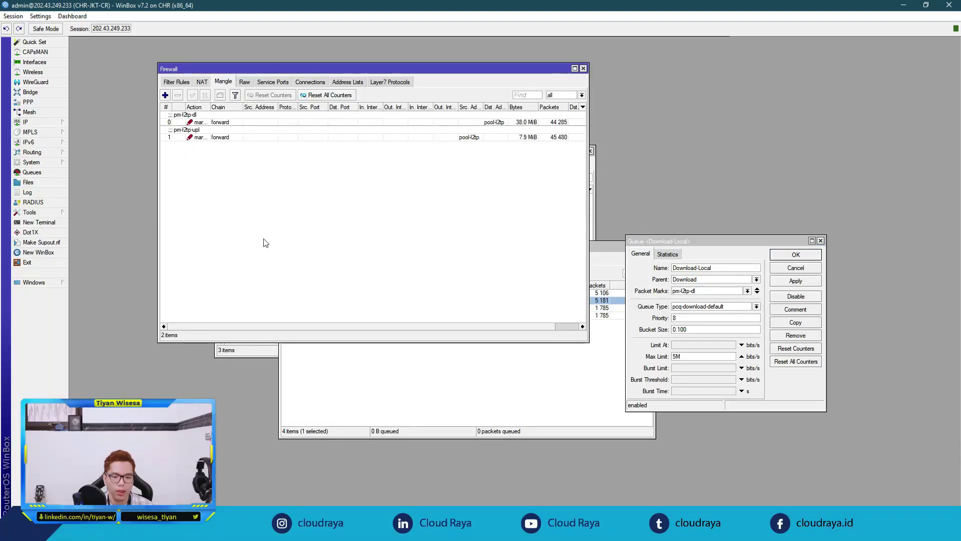
{"action": "left_click", "coordinate": [345, 82]}
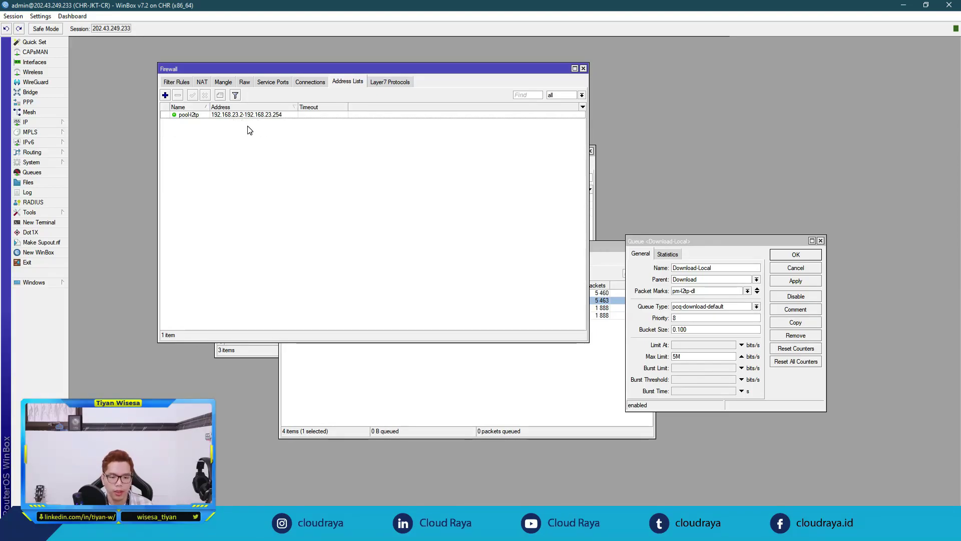
{"action": "left_click", "coordinate": [223, 83]}
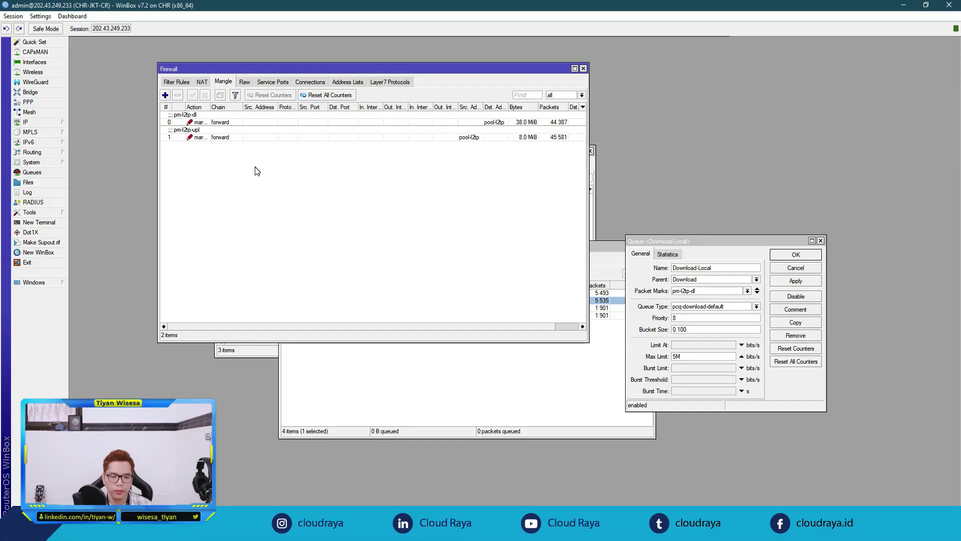
{"action": "double_click", "coordinate": [230, 123]}
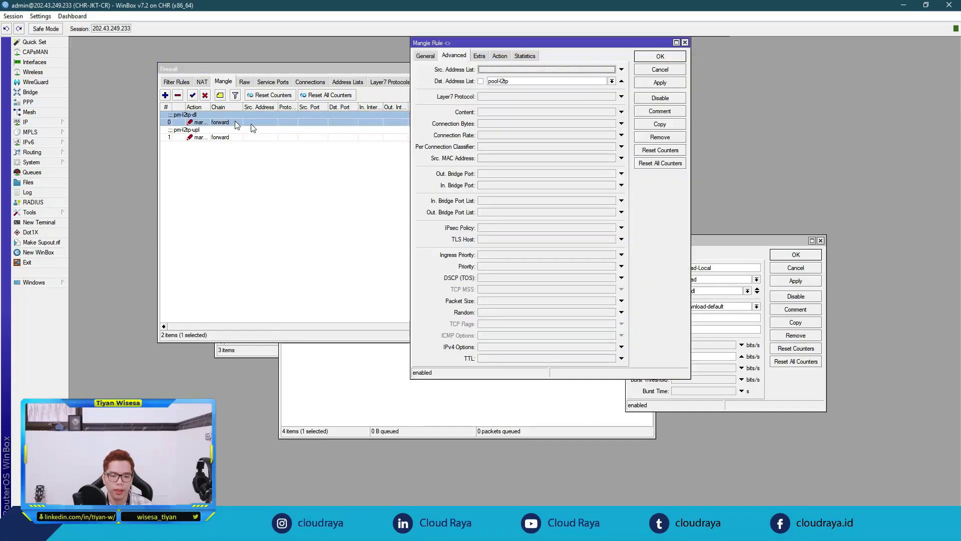
{"action": "left_click", "coordinate": [433, 56]}
{"action": "left_click", "coordinate": [454, 56]}
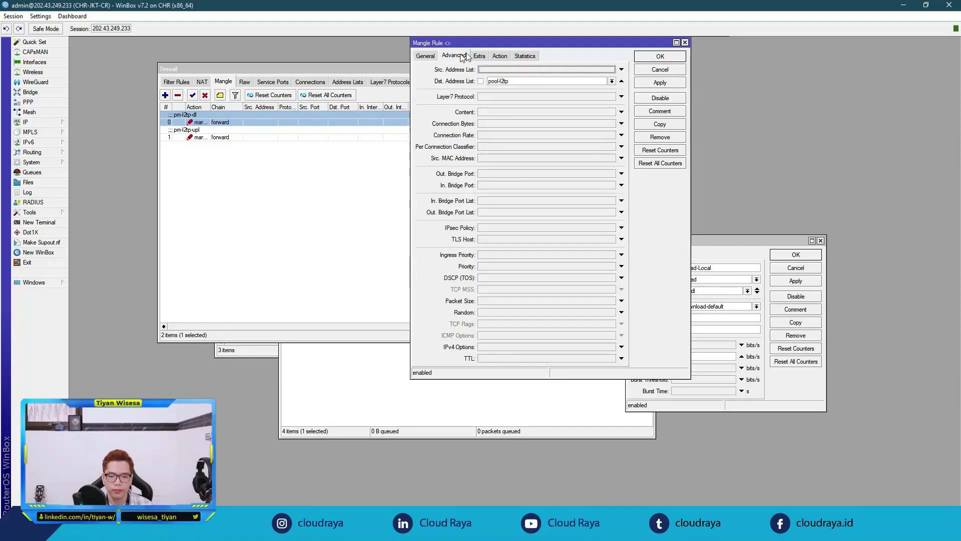
{"action": "left_click", "coordinate": [485, 55]}
{"action": "left_click", "coordinate": [499, 56]}
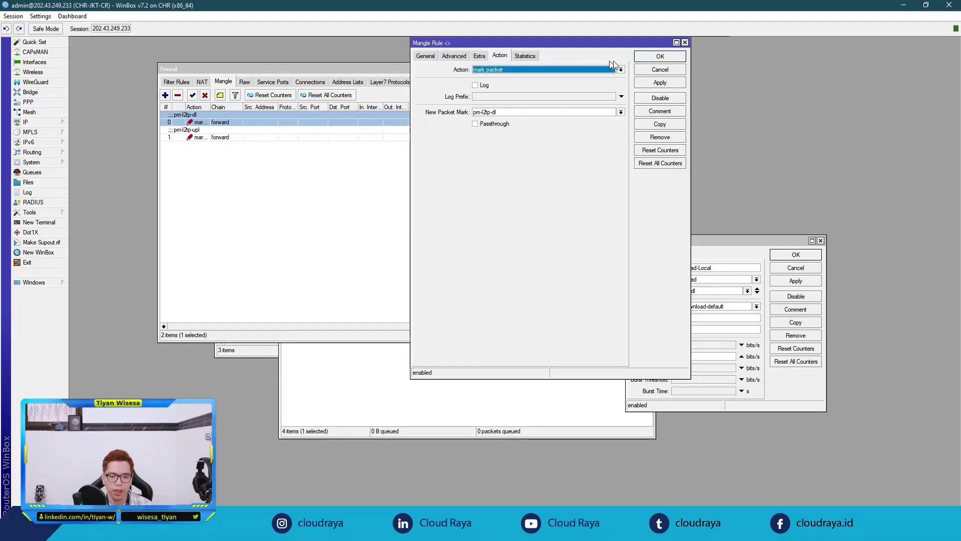
{"action": "left_click", "coordinate": [651, 60]}
Step: Review every tab of mangle rule 1 marking pm-l2tp-upl
{"action": "double_click", "coordinate": [254, 136]}
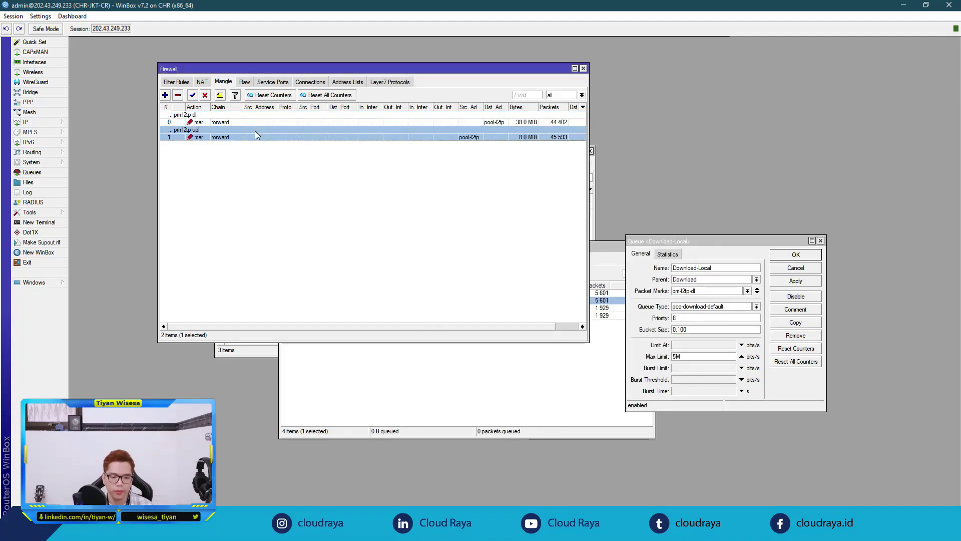
{"action": "left_click", "coordinate": [426, 56]}
{"action": "left_click", "coordinate": [454, 56]}
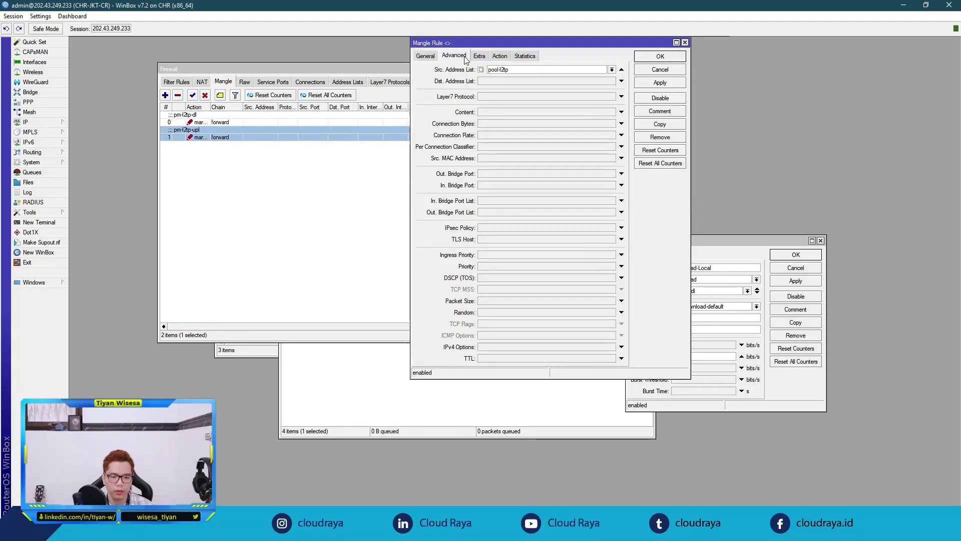
{"action": "left_click", "coordinate": [479, 56]}
{"action": "left_click", "coordinate": [499, 56]}
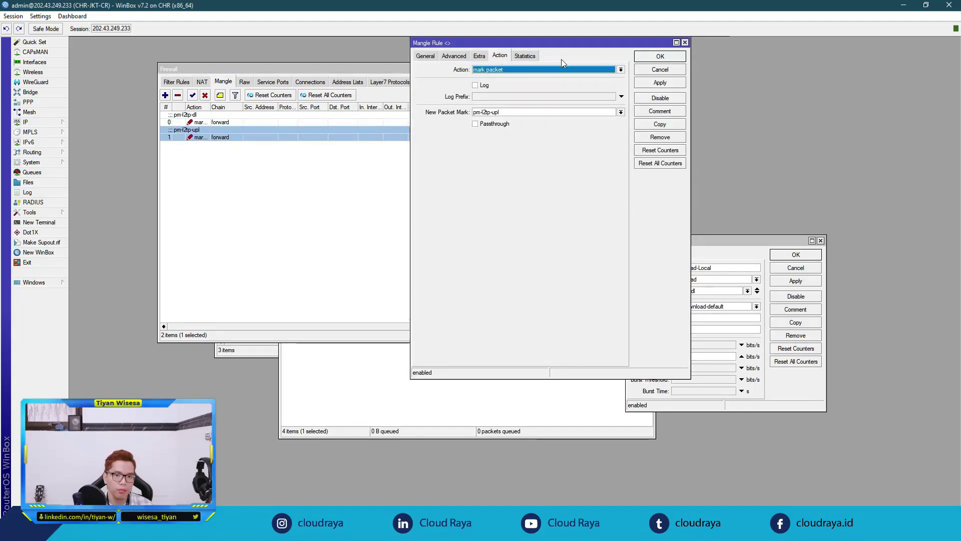
{"action": "left_click", "coordinate": [664, 59]}
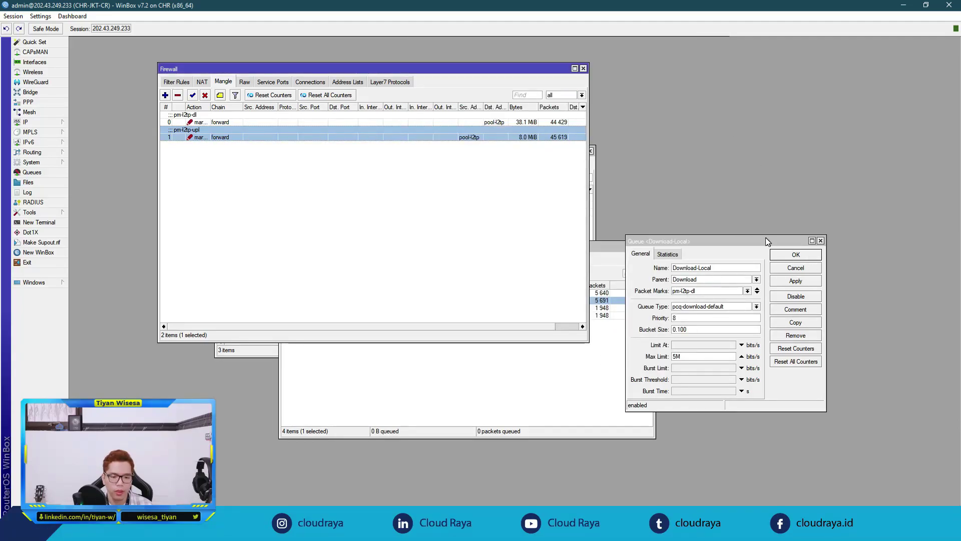
{"action": "left_click", "coordinate": [660, 278]}
{"action": "left_click", "coordinate": [623, 300]}
Step: Confirm Download-Local uses pcq-download-default with a 5M max limit and close it
{"action": "left_click", "coordinate": [745, 241]}
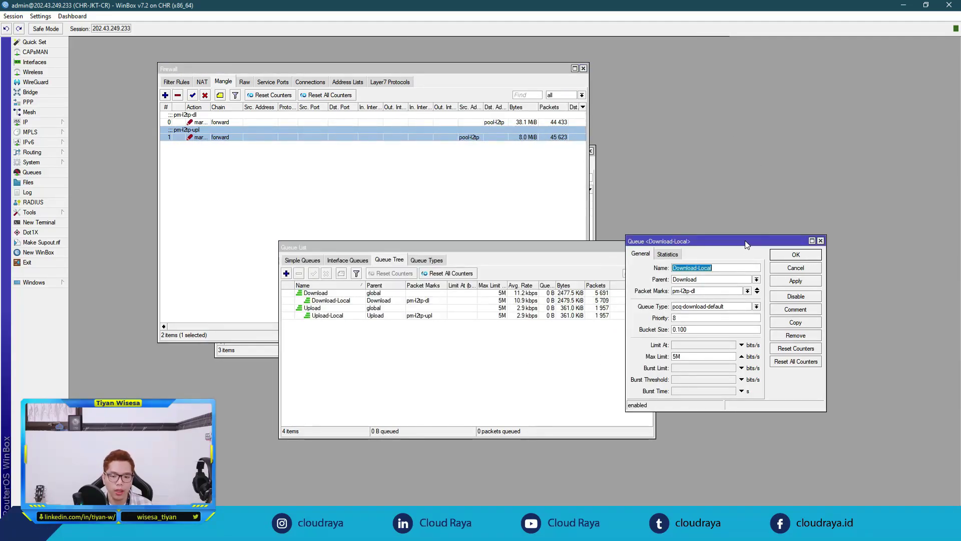
{"action": "left_click", "coordinate": [704, 307]}
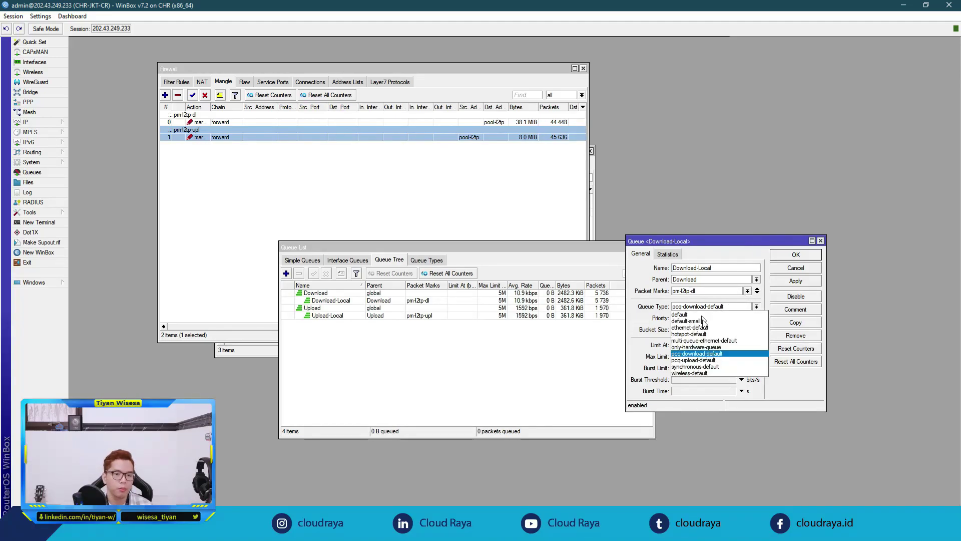
{"action": "left_click", "coordinate": [701, 353]}
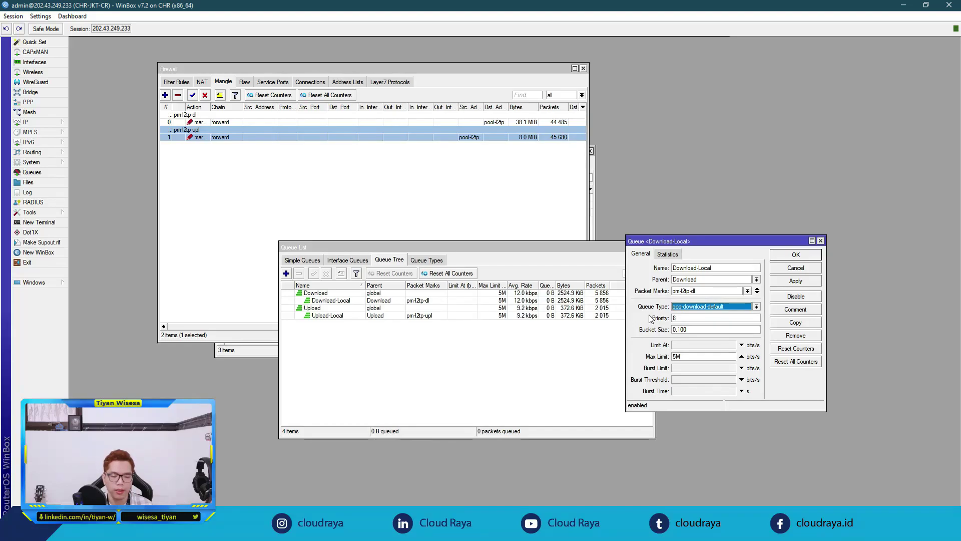
{"action": "double_click", "coordinate": [699, 358]}
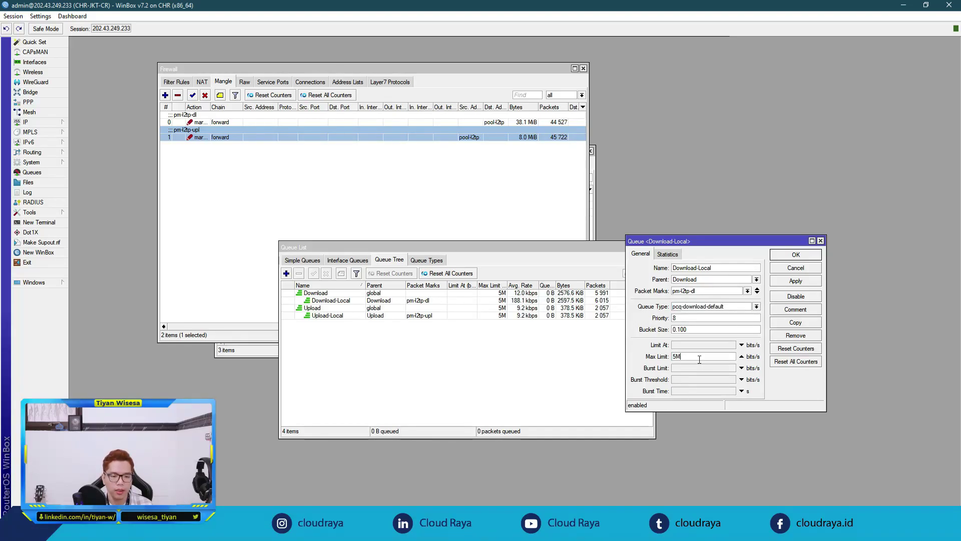
{"action": "left_click", "coordinate": [802, 255]}
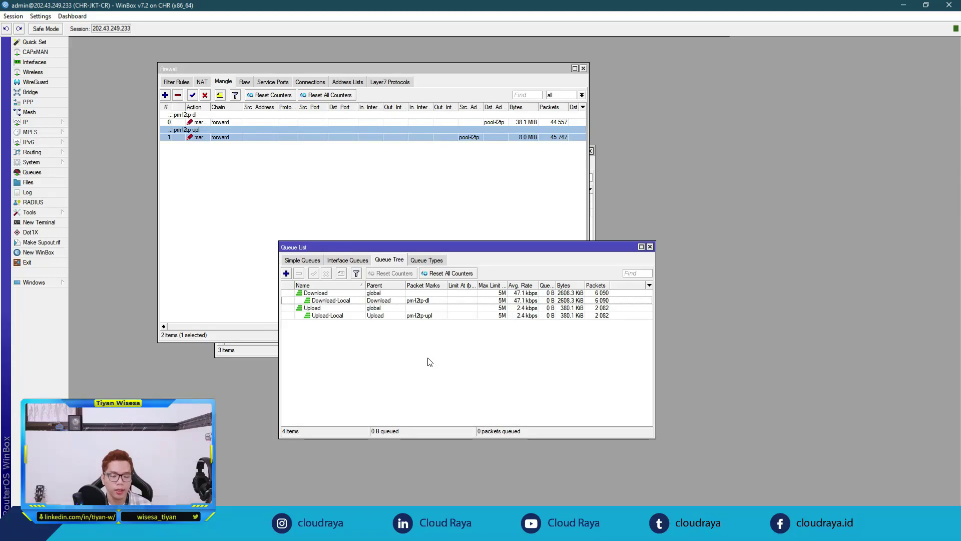
Step: Inspect the Upload-Local queue settings and close them
{"action": "left_click", "coordinate": [421, 316]}
{"action": "double_click", "coordinate": [423, 316]}
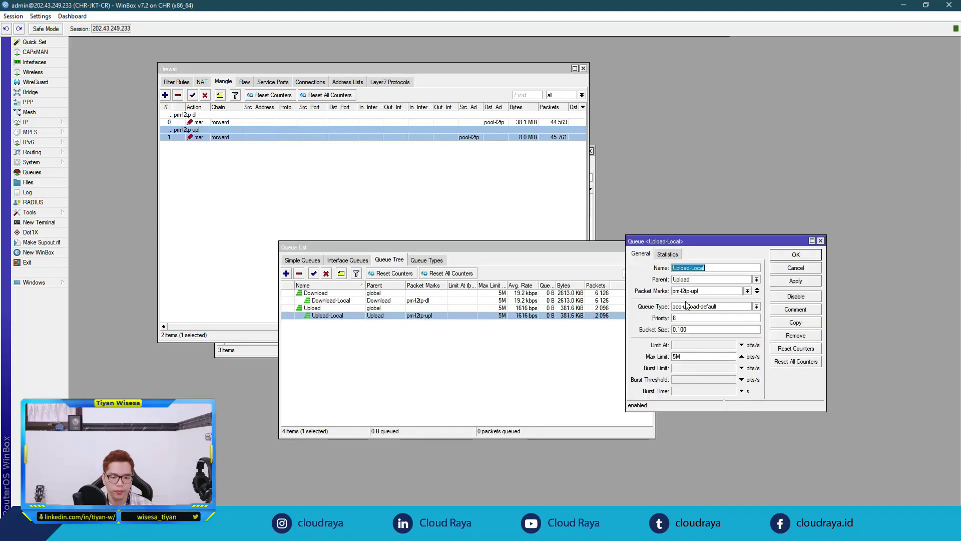
{"action": "left_click", "coordinate": [727, 269]}
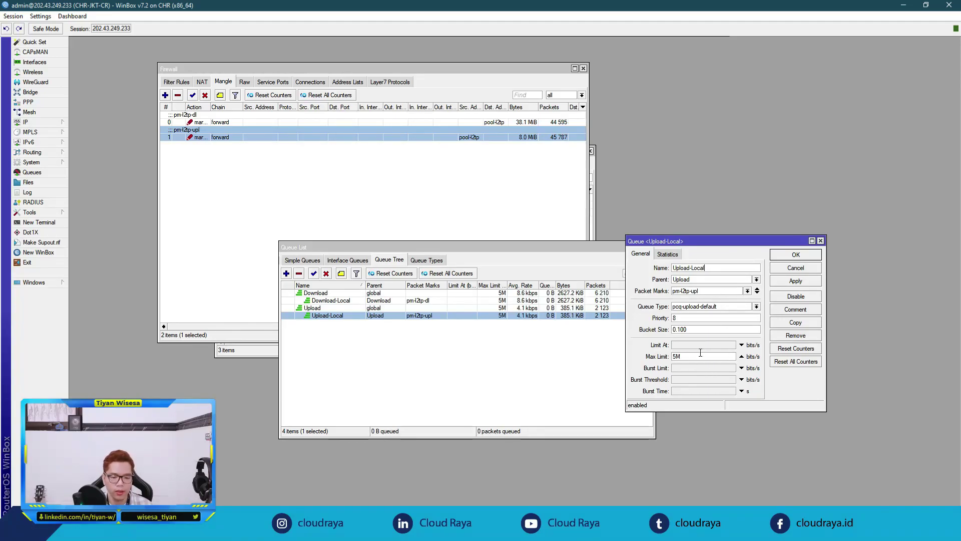
{"action": "left_click", "coordinate": [799, 255]}
{"action": "left_click", "coordinate": [475, 359]}
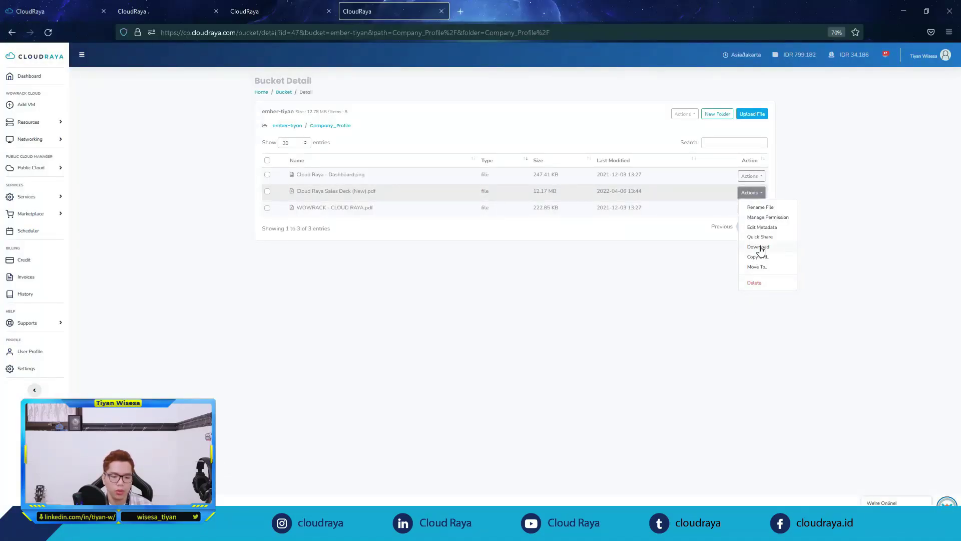
Step: Download Cloud Raya Sales Deck (New).pdf from the bucket via its Actions menu
{"action": "left_click", "coordinate": [759, 247]}
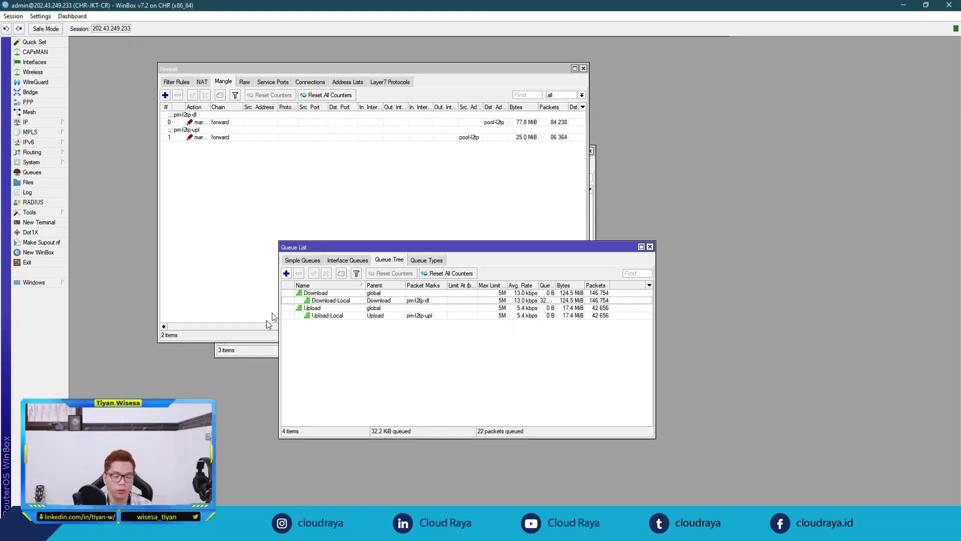
Step: Watch the Download and Download-Local queues in Queue Tree hold VPN download traffic at 5.0 Mbps
{"action": "left_click", "coordinate": [265, 352]}
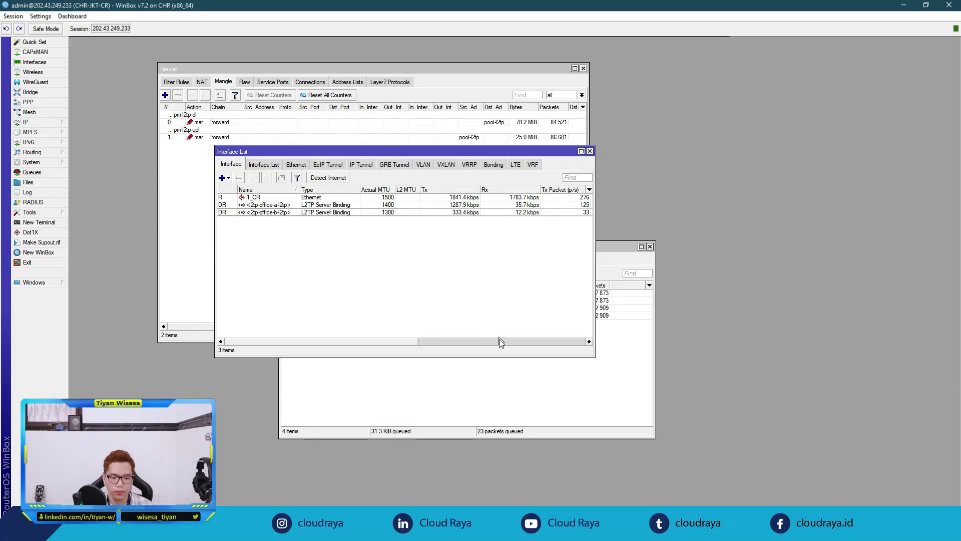
{"action": "left_click", "coordinate": [498, 370]}
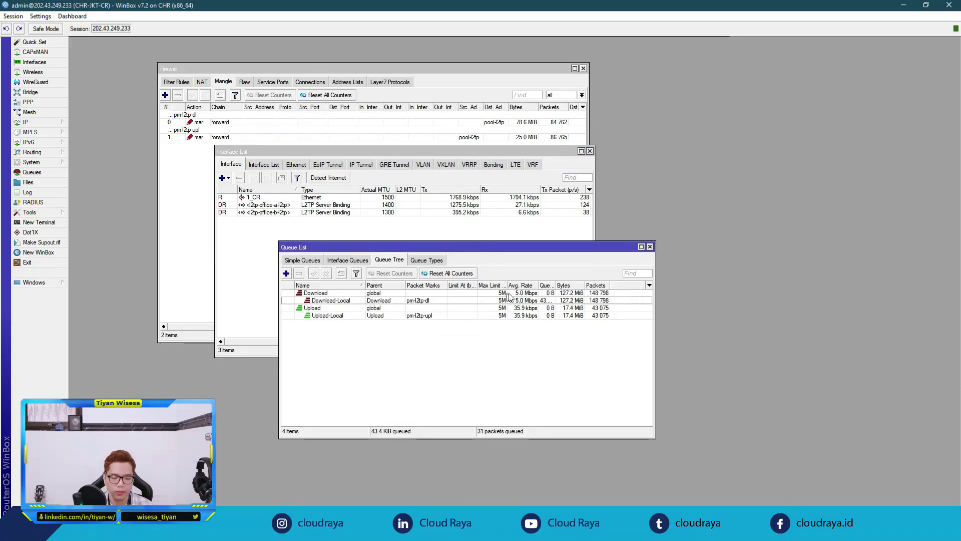
{"action": "left_click", "coordinate": [509, 294]}
{"action": "left_click", "coordinate": [515, 300]}
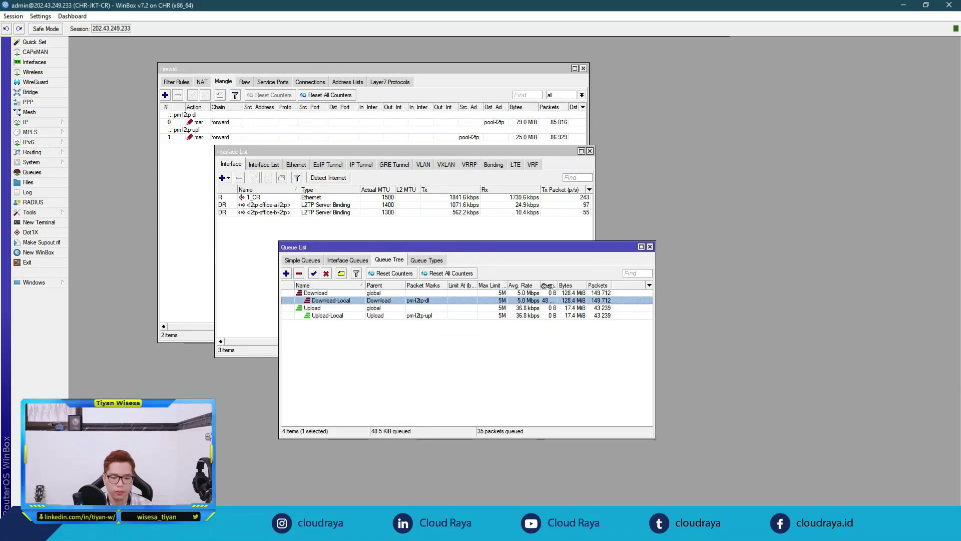